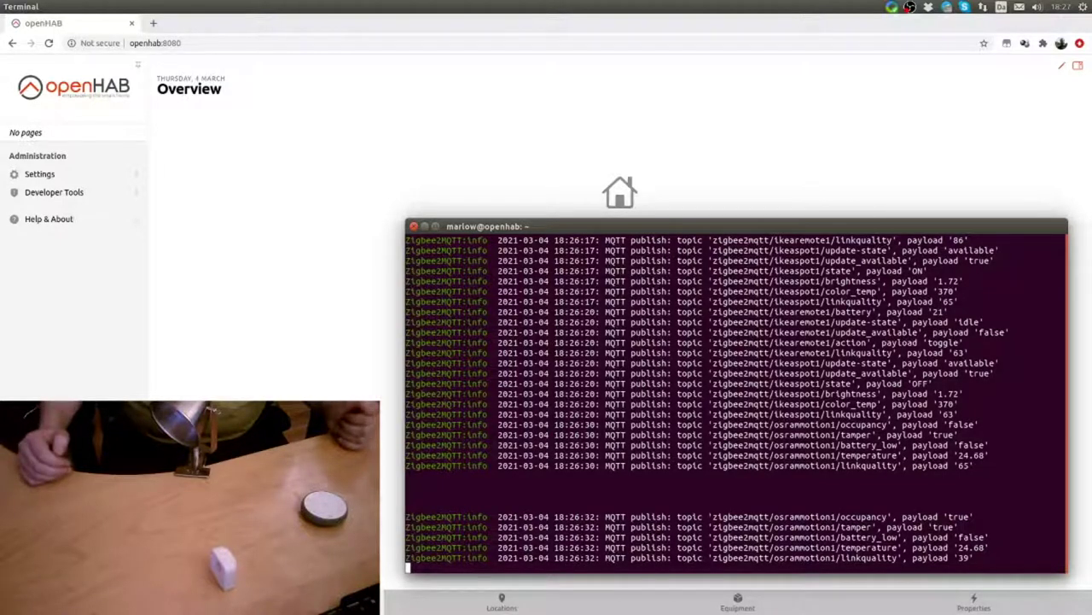
Switch to openHAB in the browser, open the Things list and review the MQTT Broker thing's configuration.
drag(740, 223, 257, 130)
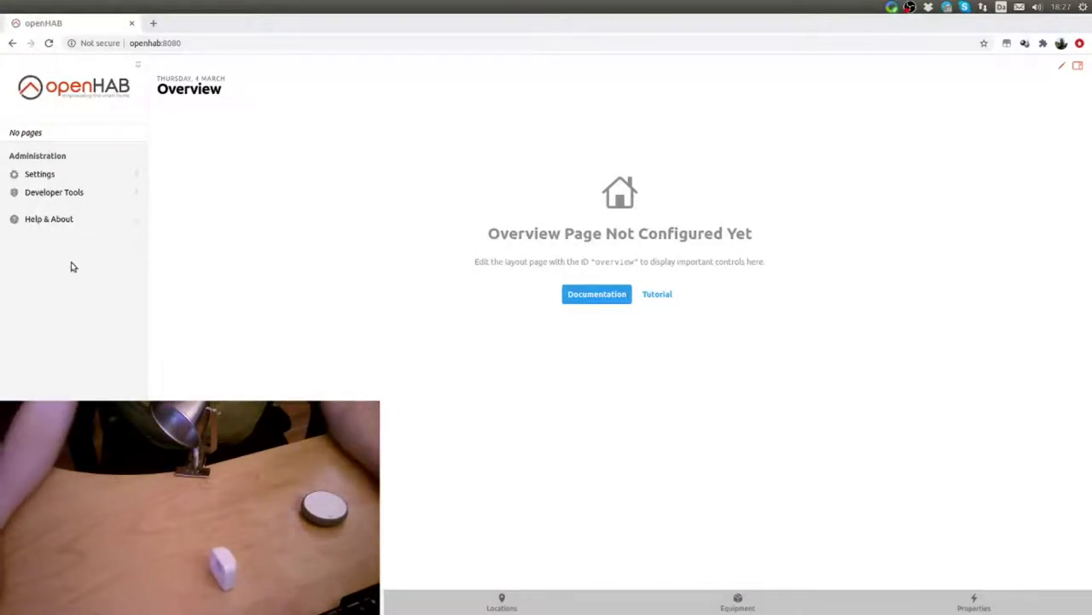
click(39, 174)
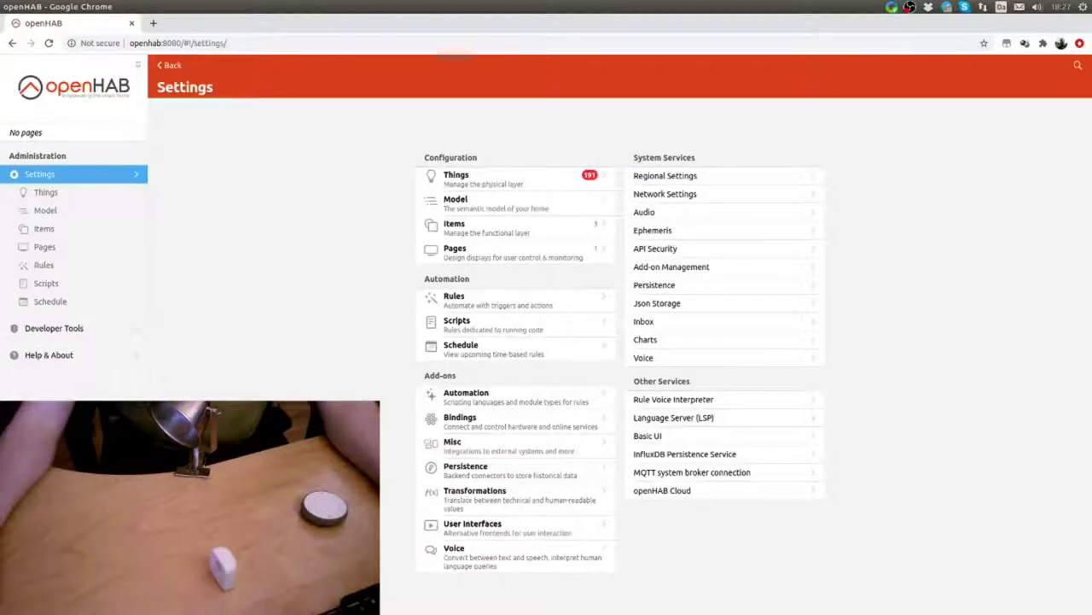
click(45, 193)
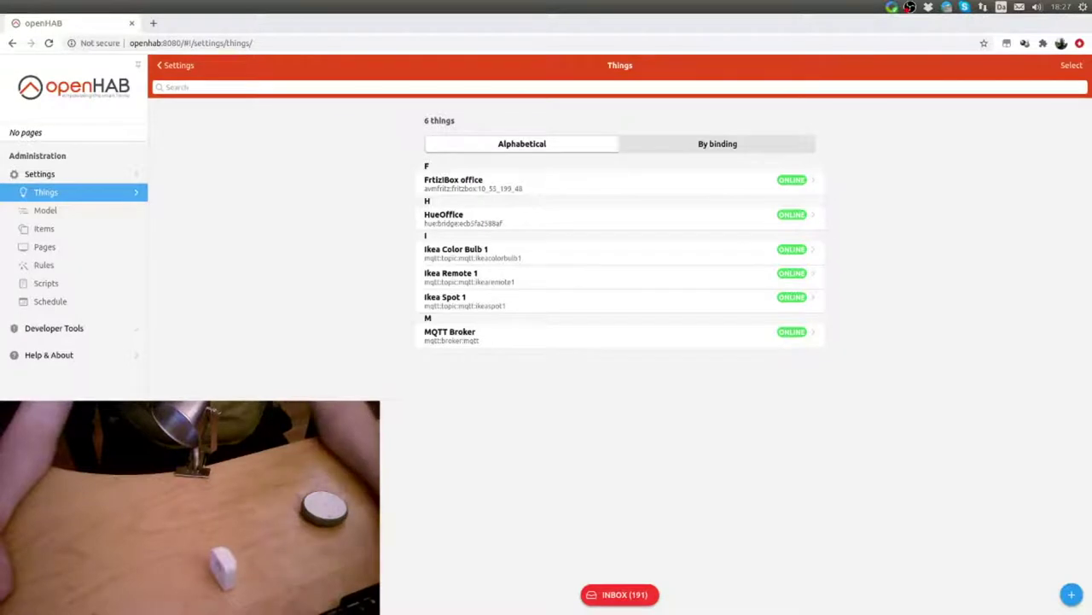
click(471, 341)
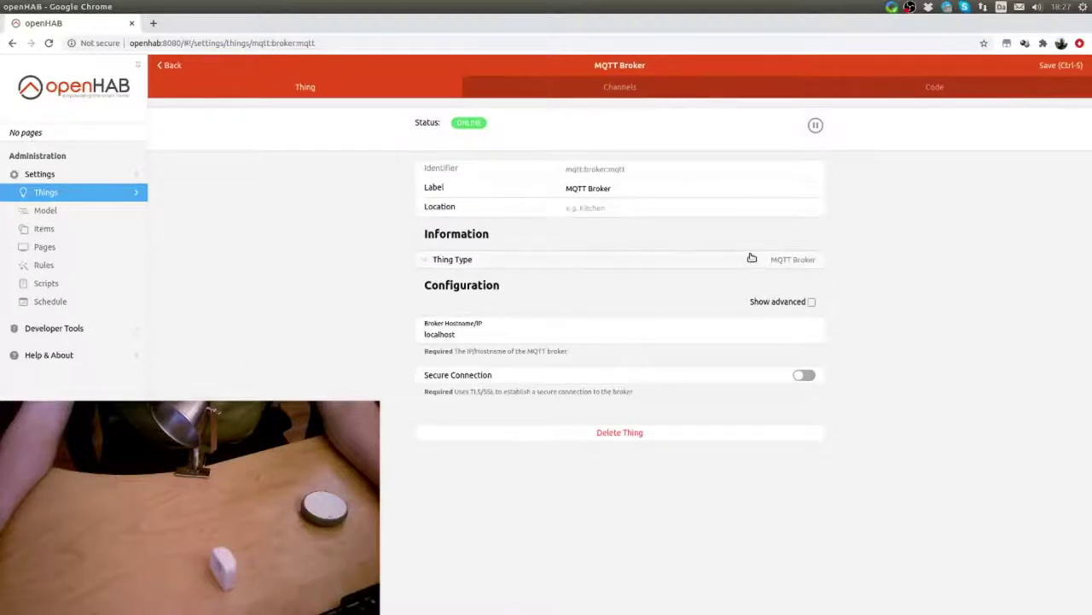
click(162, 64)
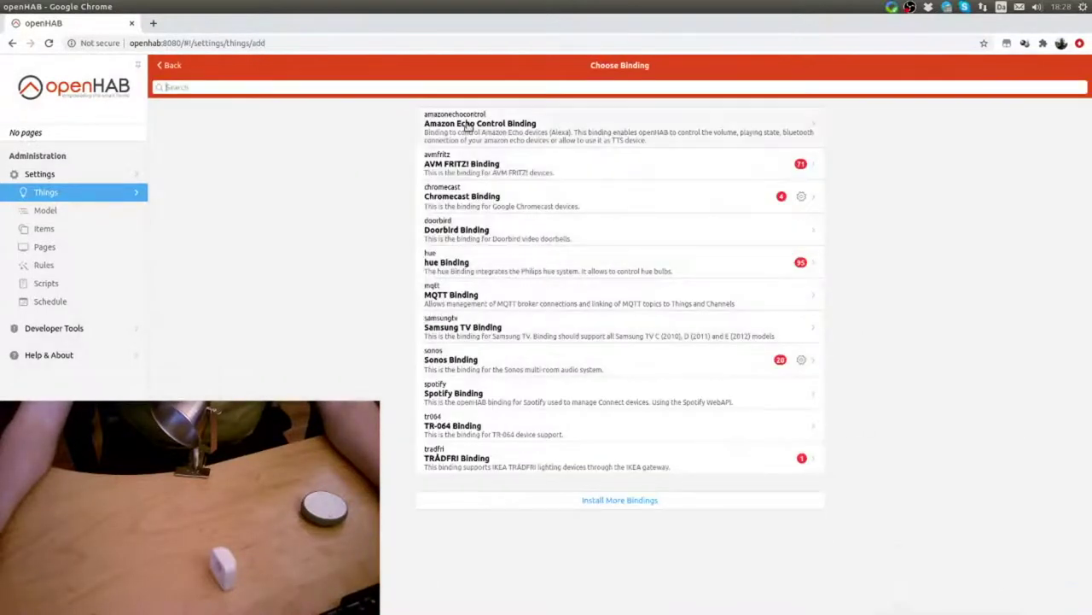
Start a new Generic MQTT Thing with unique ID osrammotion1, label "Osram motion sensor 1" and MQTT Broker as its parent bridge.
click(459, 303)
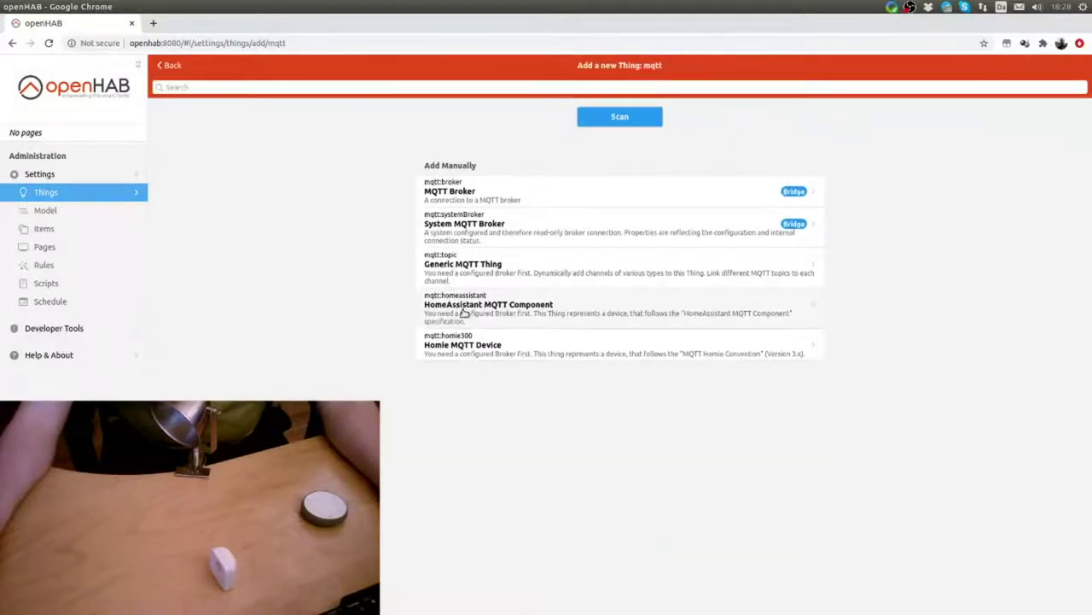
click(458, 271)
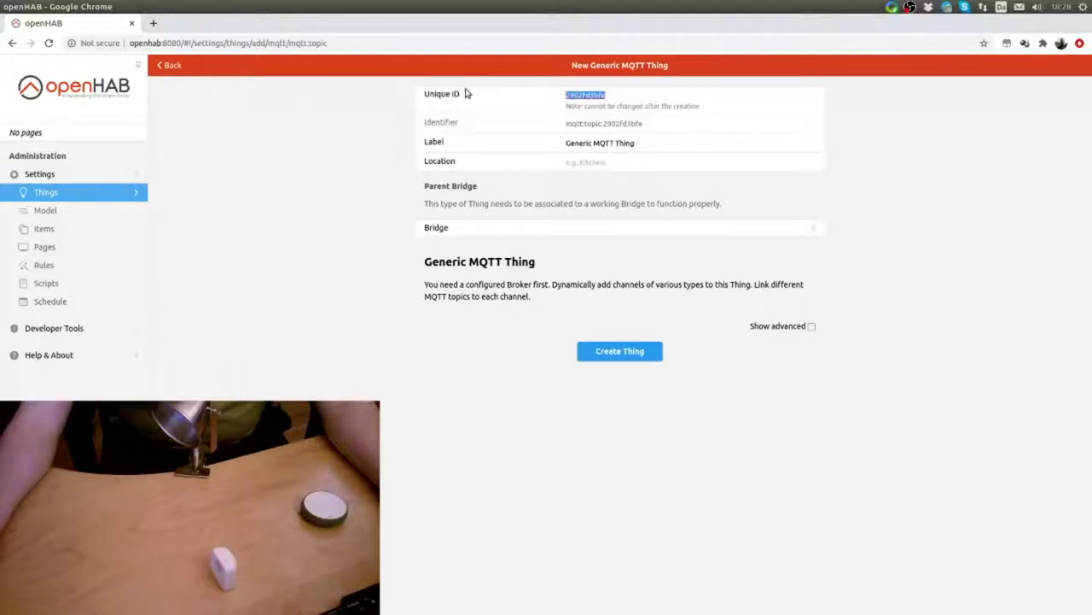
text(osram)
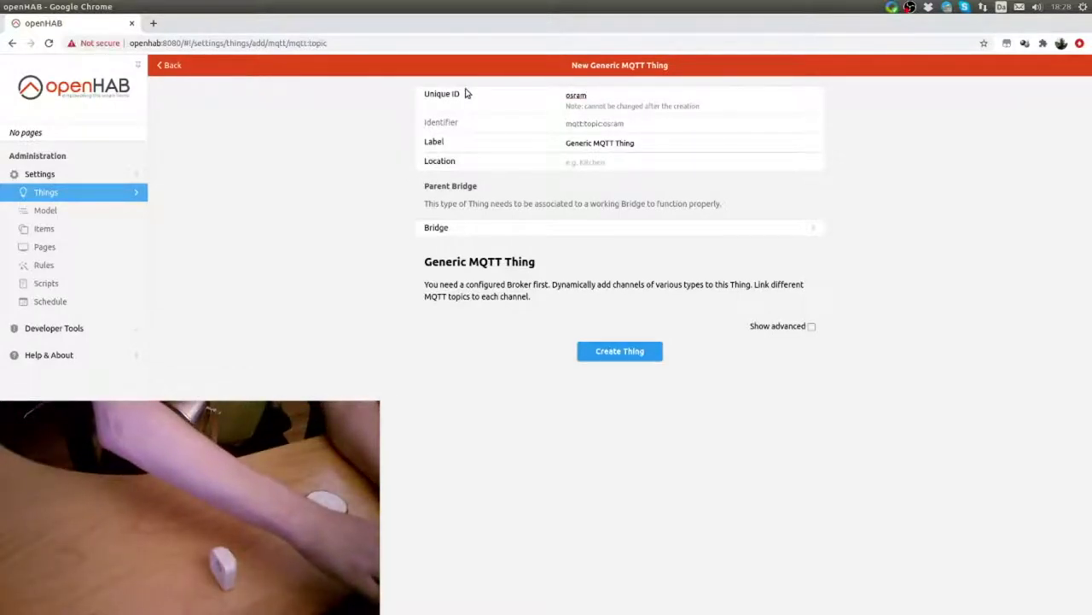
text(motion1)
key(Tab)
text(O)
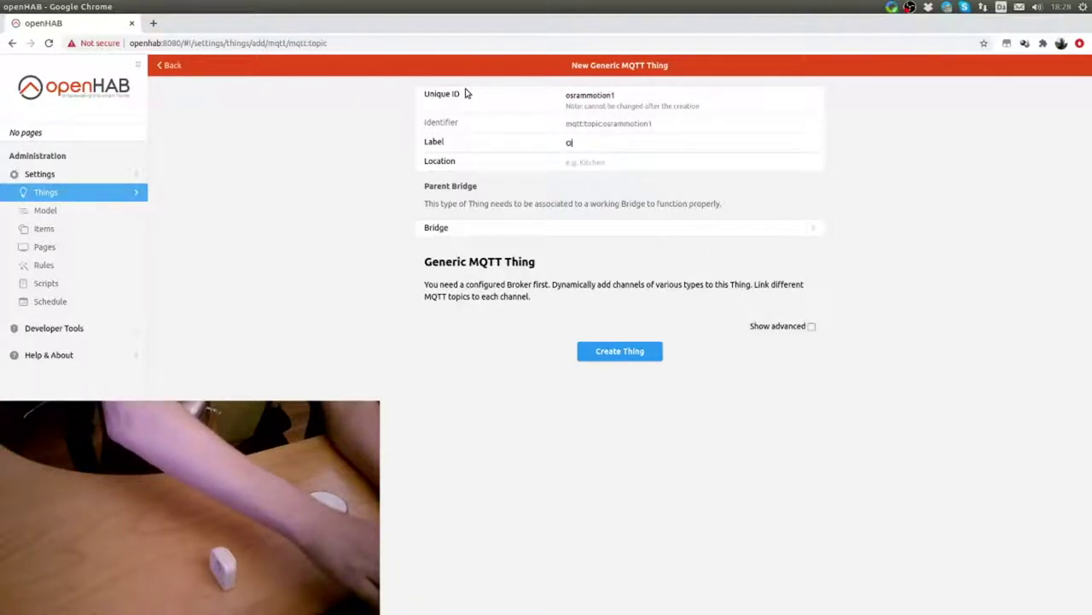
text(sram moti)
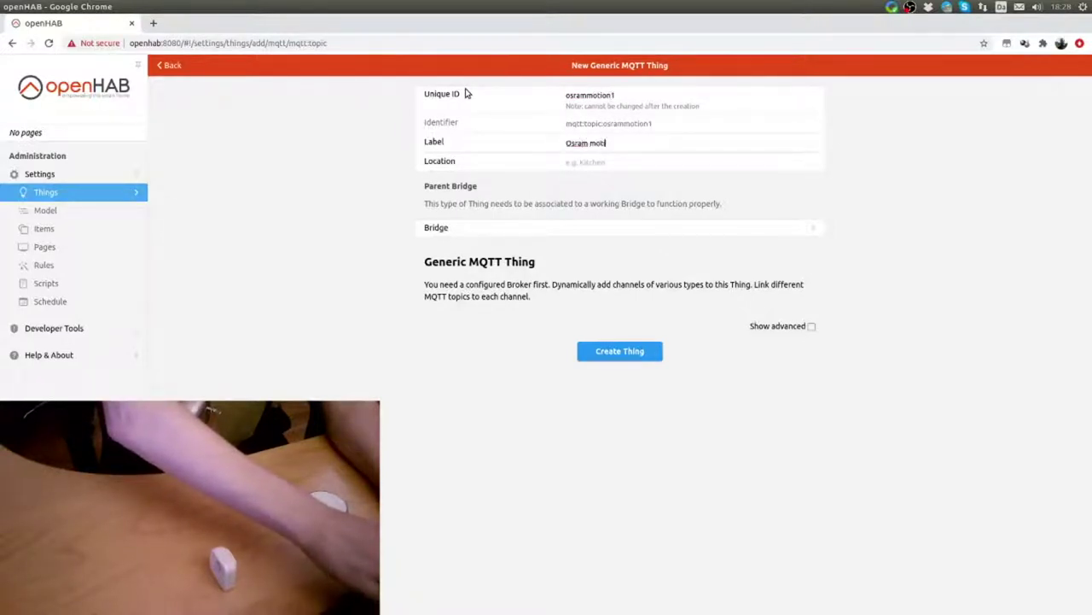
text(on senso)
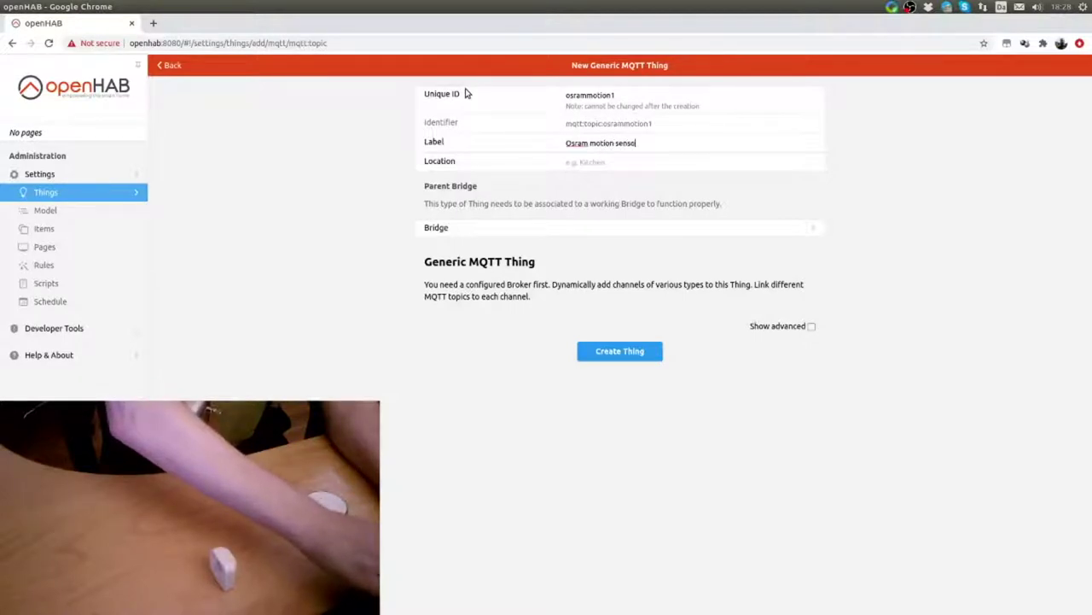
text(r 1)
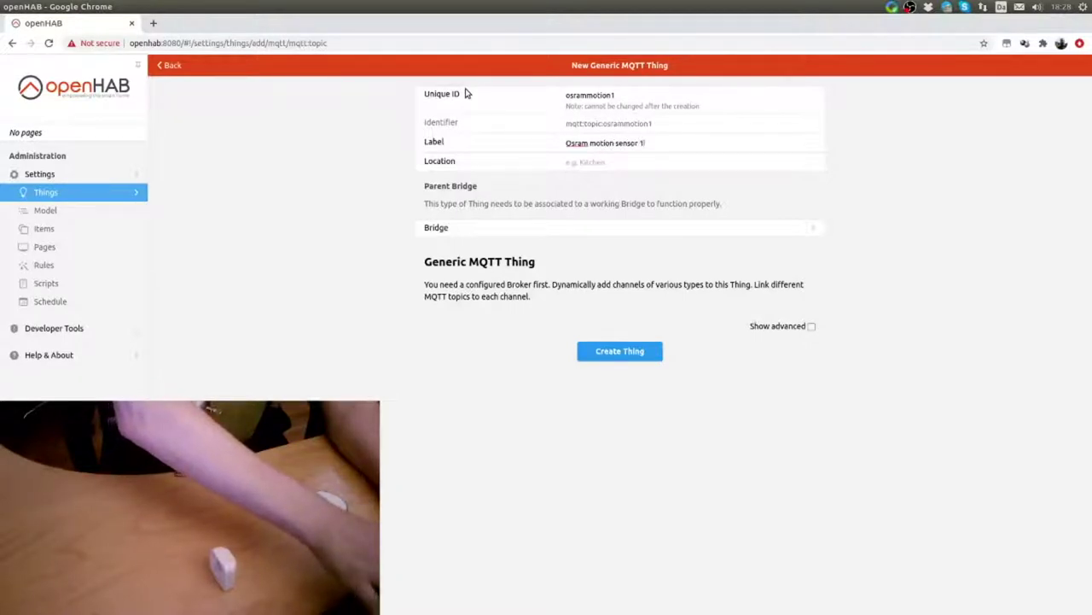
click(530, 239)
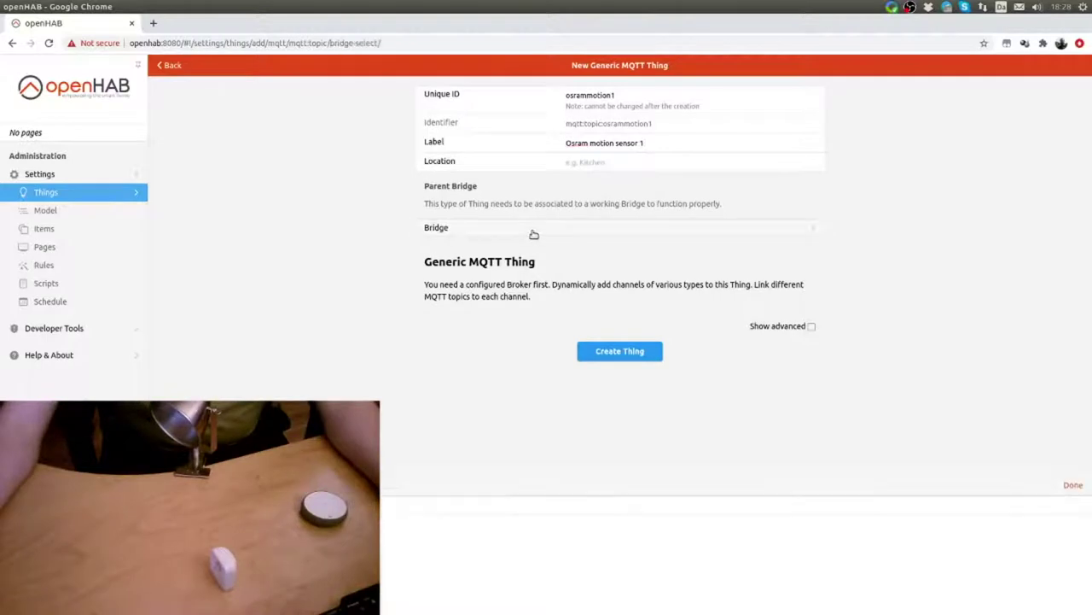
click(394, 521)
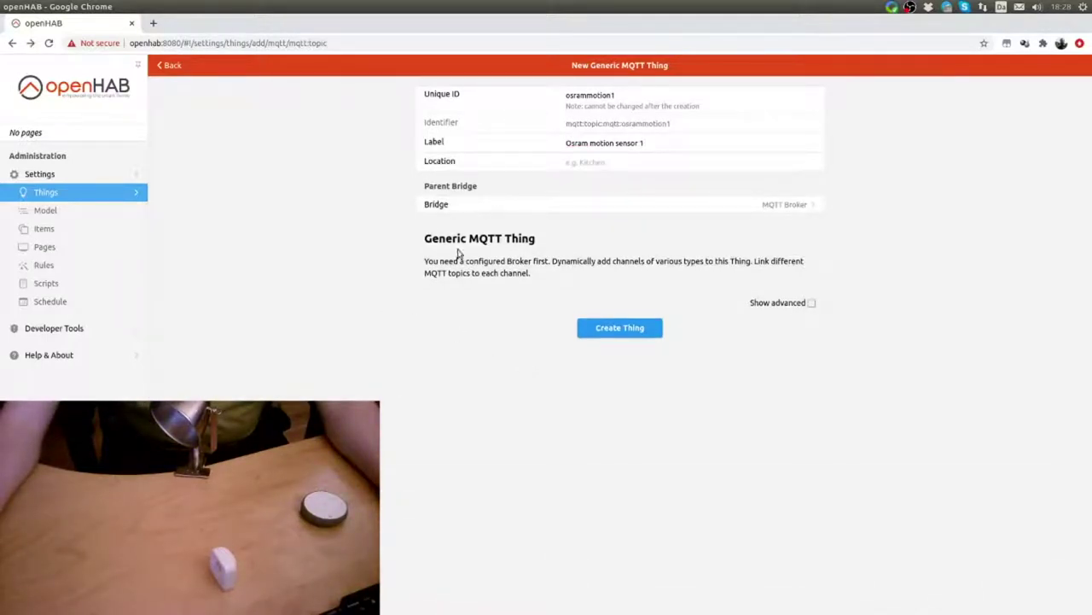
Show the advanced settings and set the availability topic to zigbee2mqtt/osrammotion1/availability.
click(812, 304)
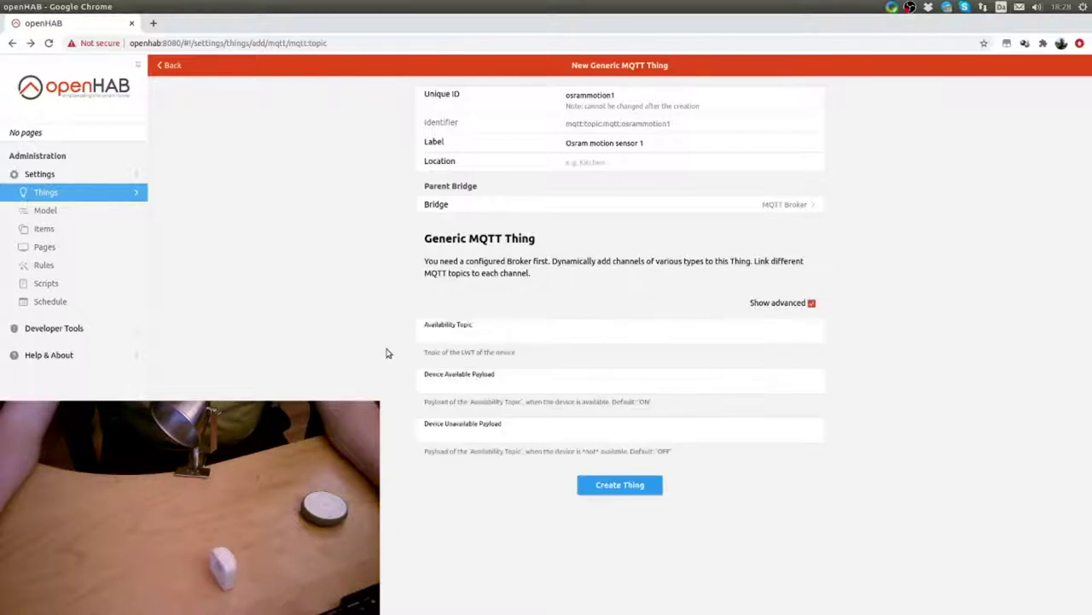
click(446, 334)
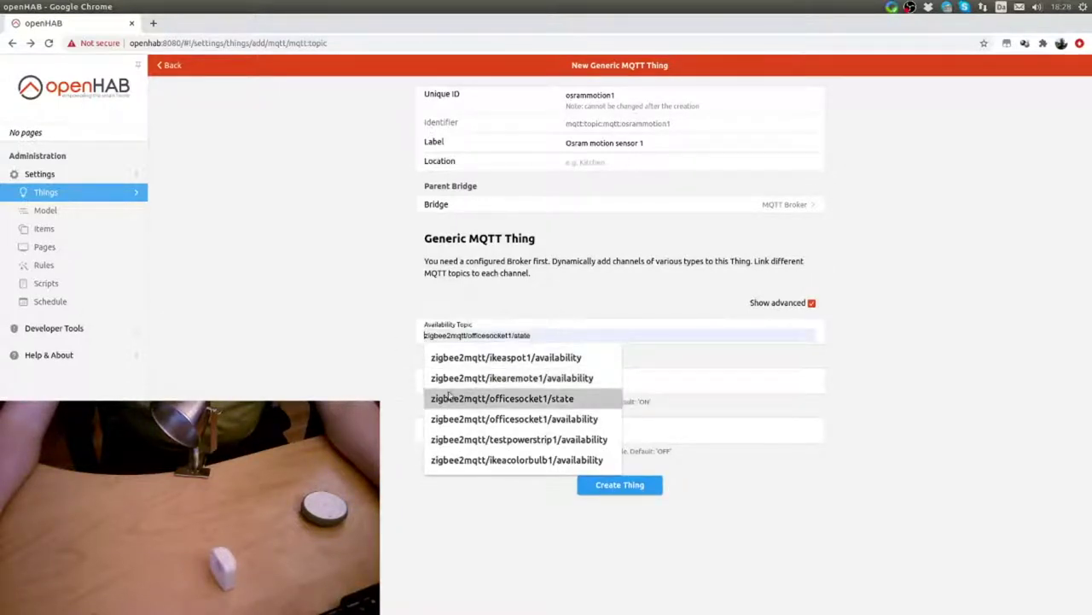
click(463, 357)
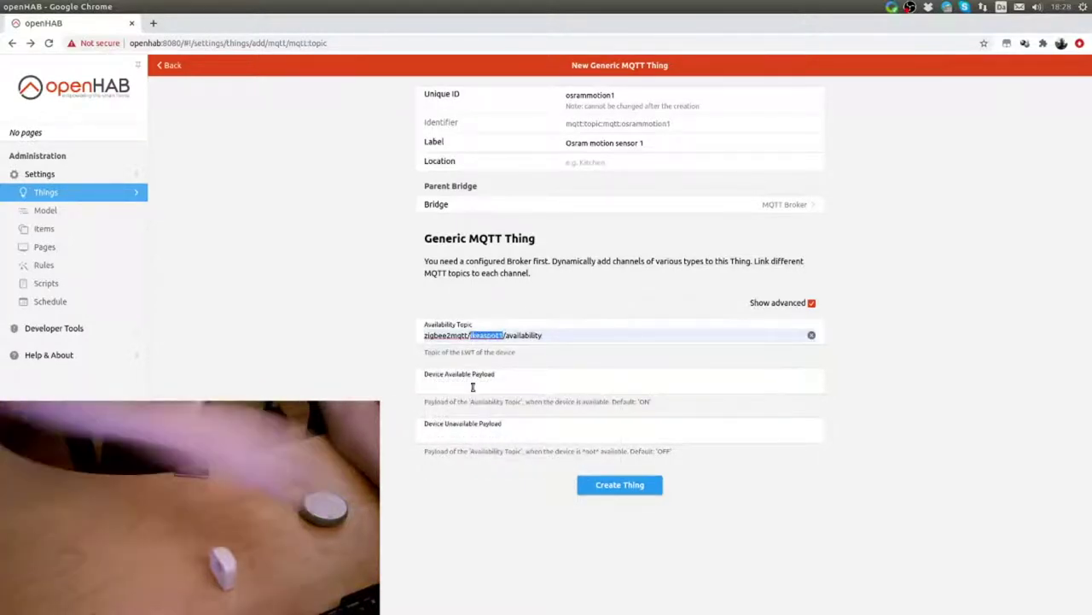
text(osrammo)
text(tion)
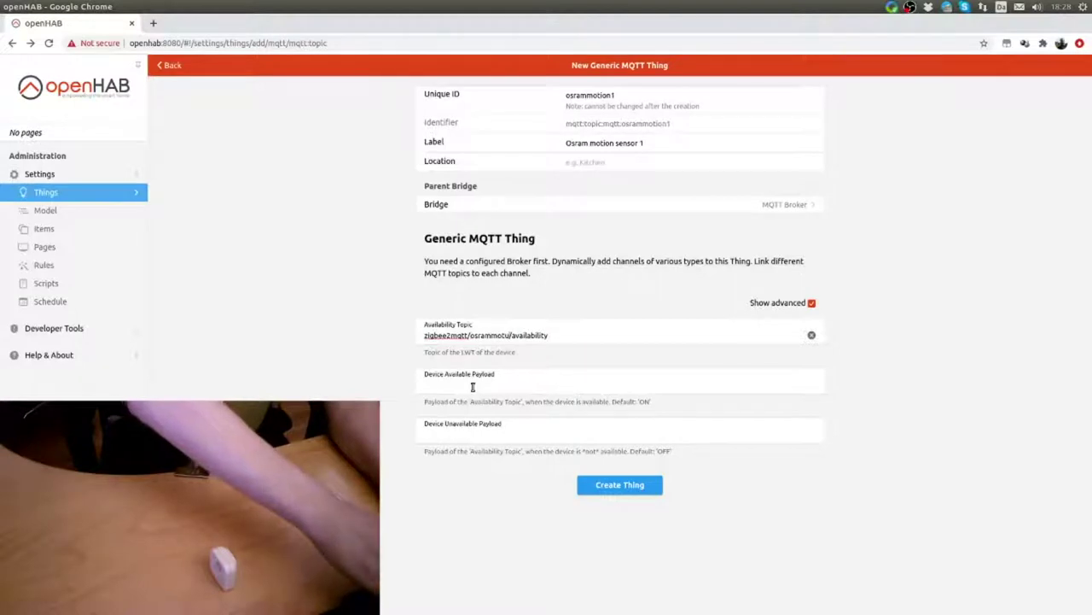
text(1)
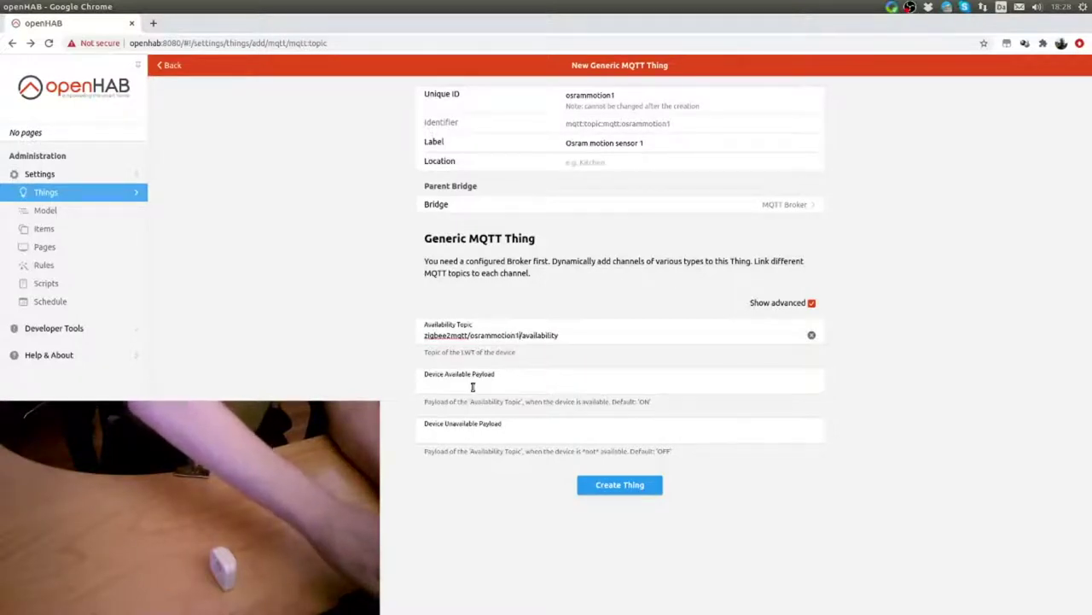
Set the device available payload to online and the unavailable payload to offline, and create the thing.
click(472, 386)
text(online)
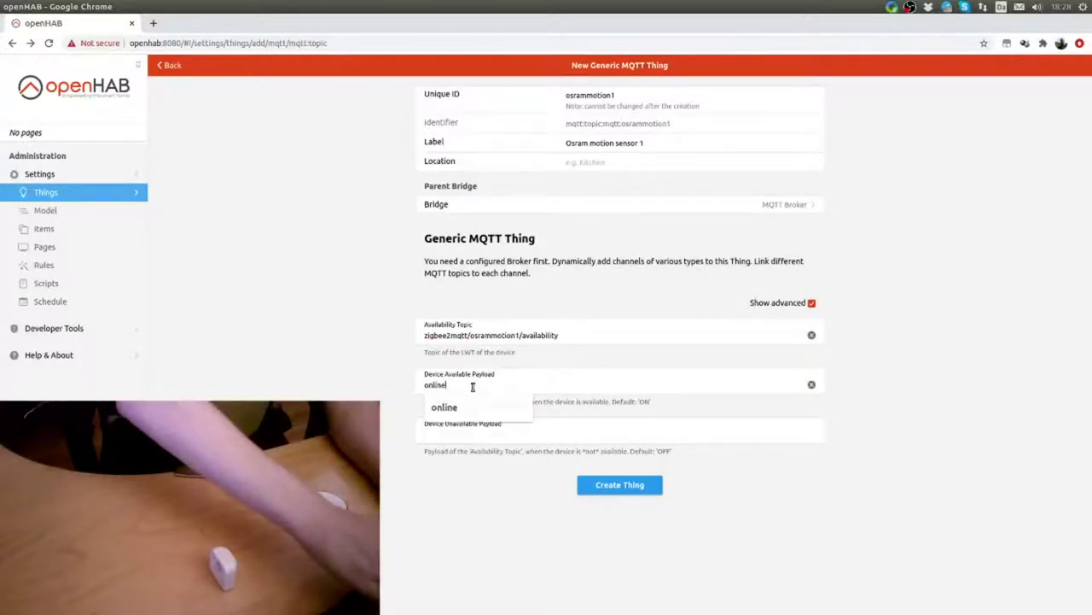
key(Tab)
text(offline)
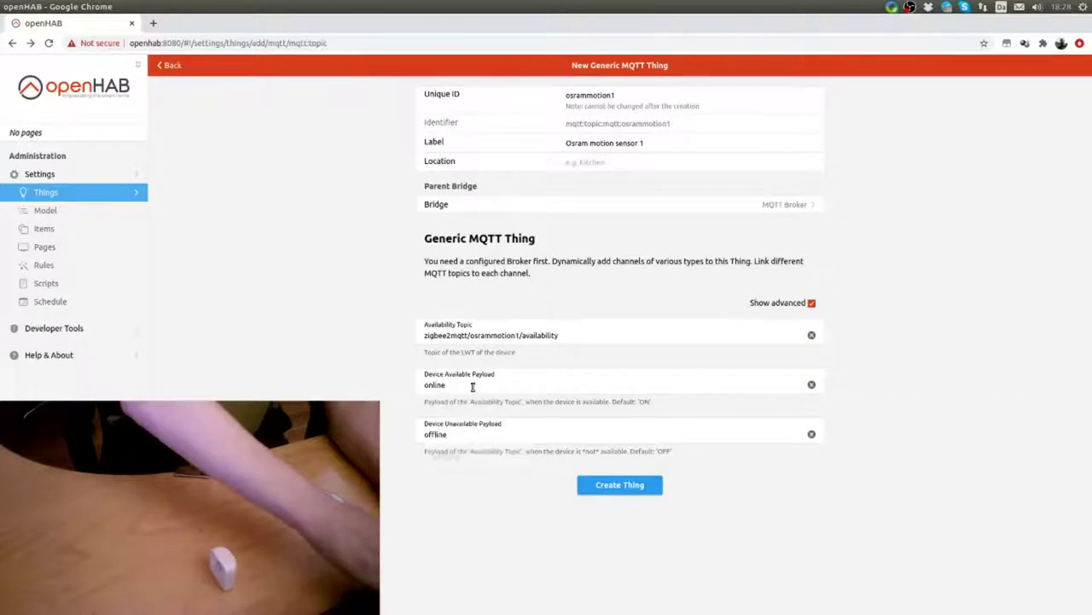
click(621, 484)
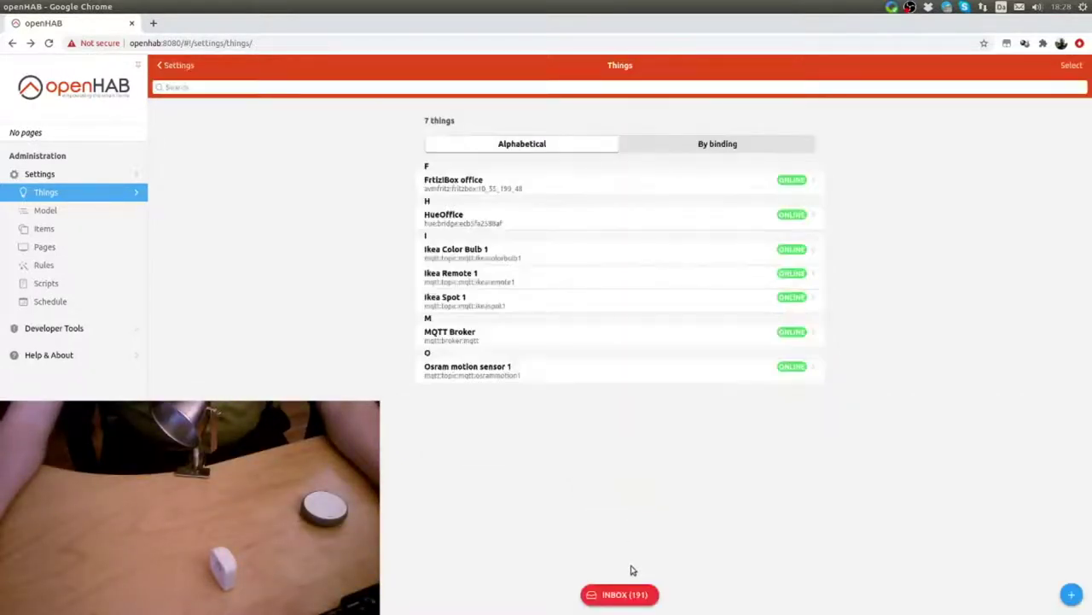
Start a new channel on Osram motion sensor 1 with identifier osrammotion1occupancy and label "Osram motion 1 occupancy".
click(476, 376)
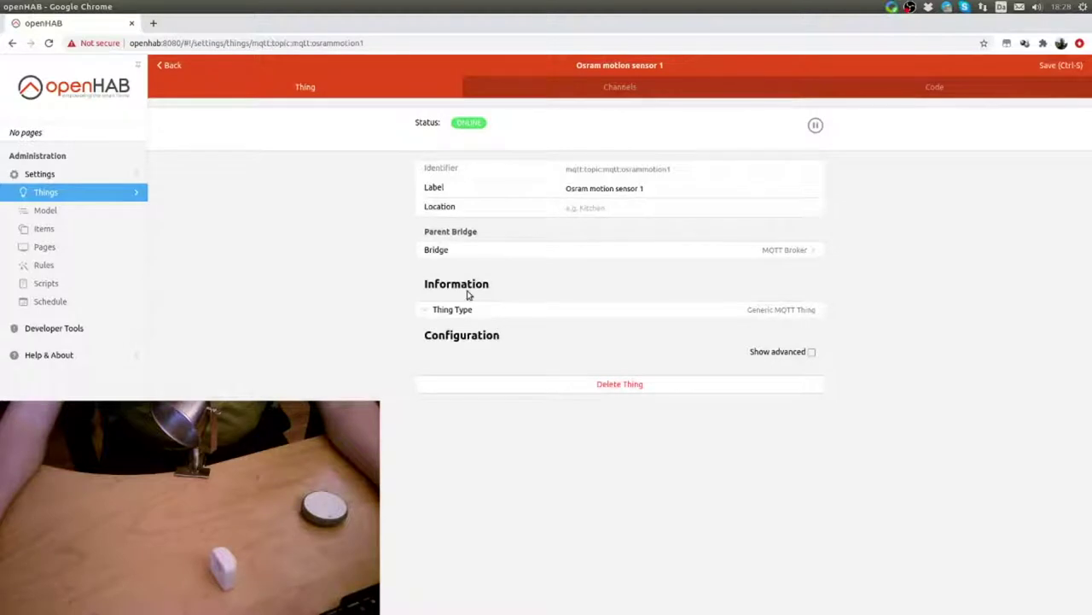
click(611, 91)
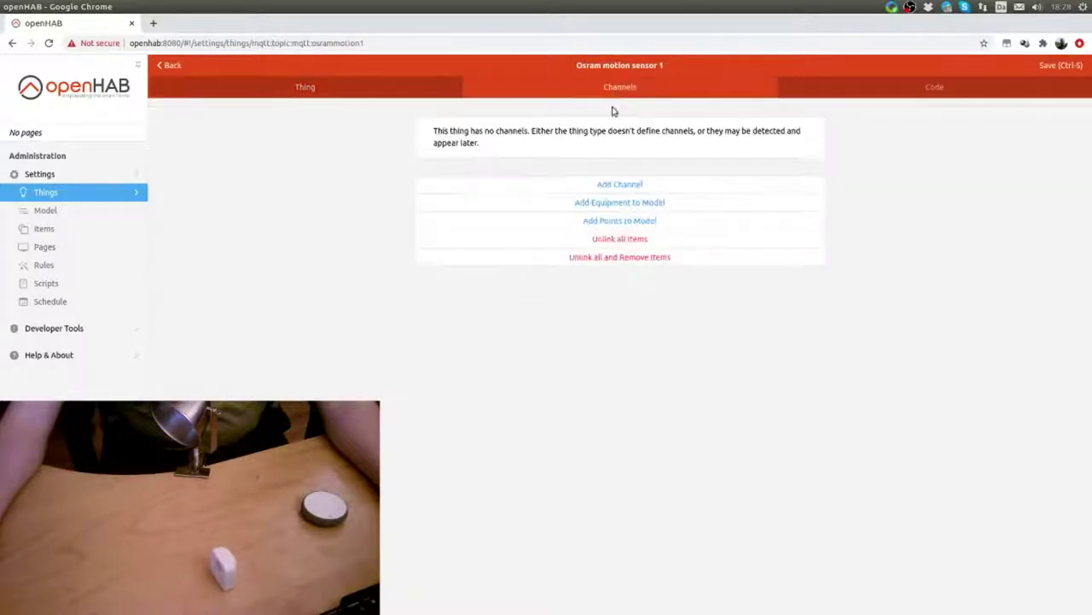
click(611, 186)
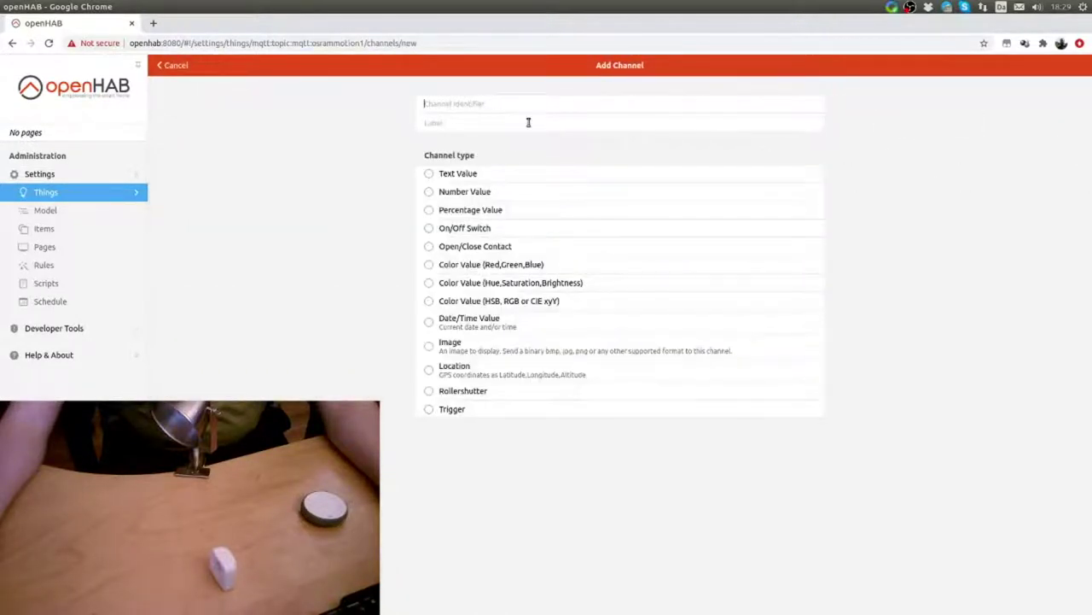
text(osrammotion1)
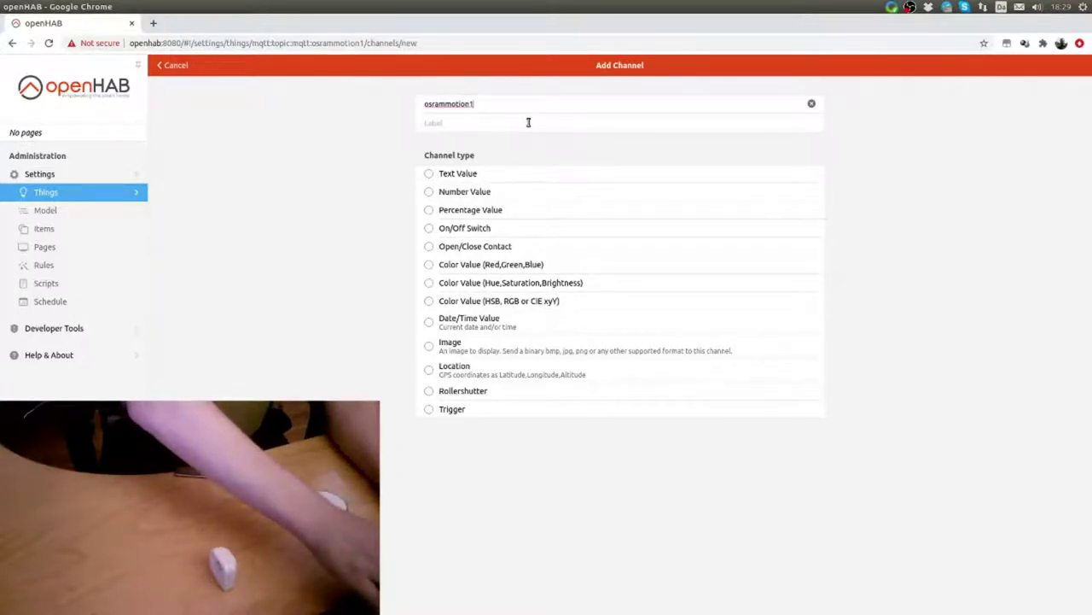
text(occupancy)
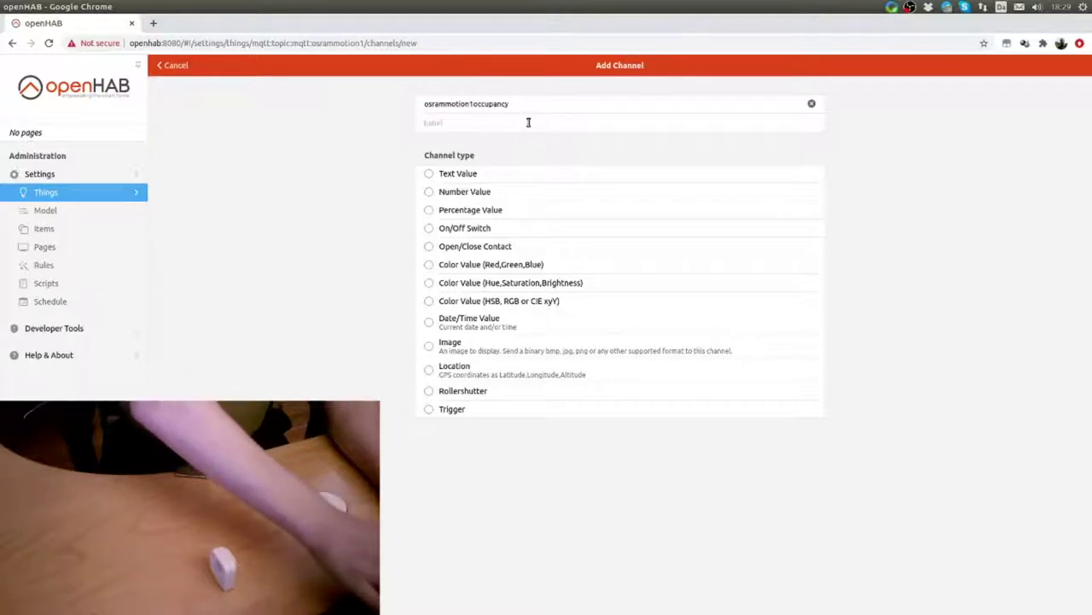
key(Tab)
text(Osram motio)
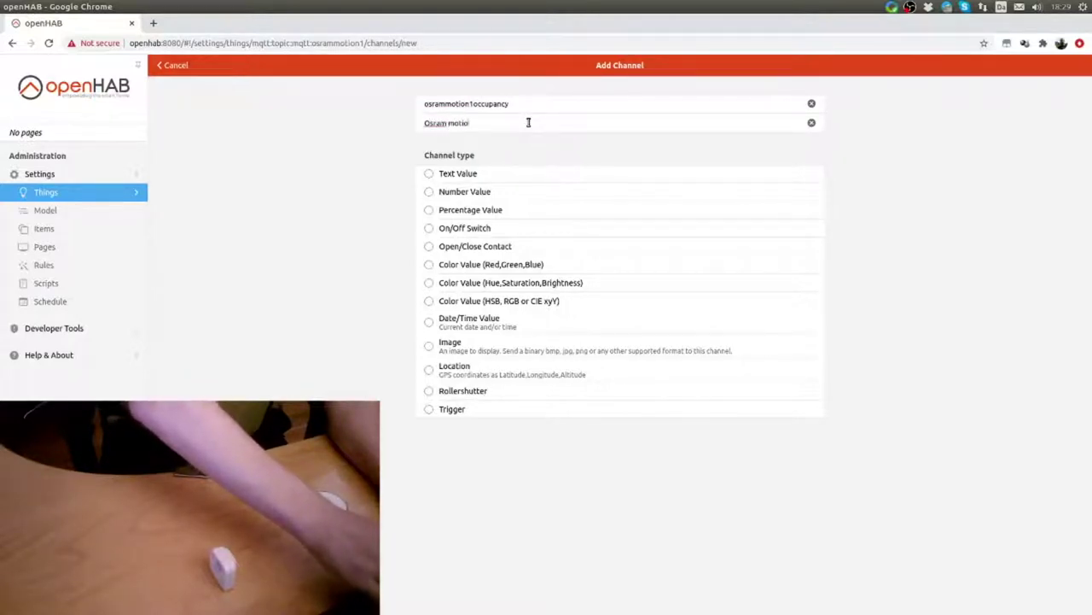
text(n 1 occupancy)
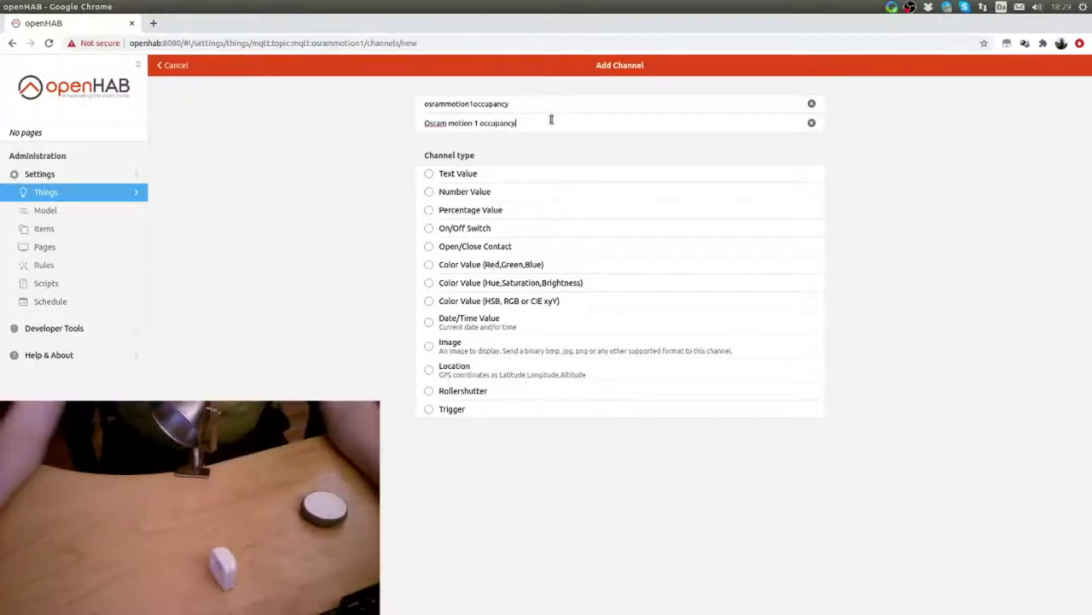
Make the channel a Trigger with MQTT trigger topic zigbee2mqtt/osrammotion1/occupancy, and create it.
click(428, 411)
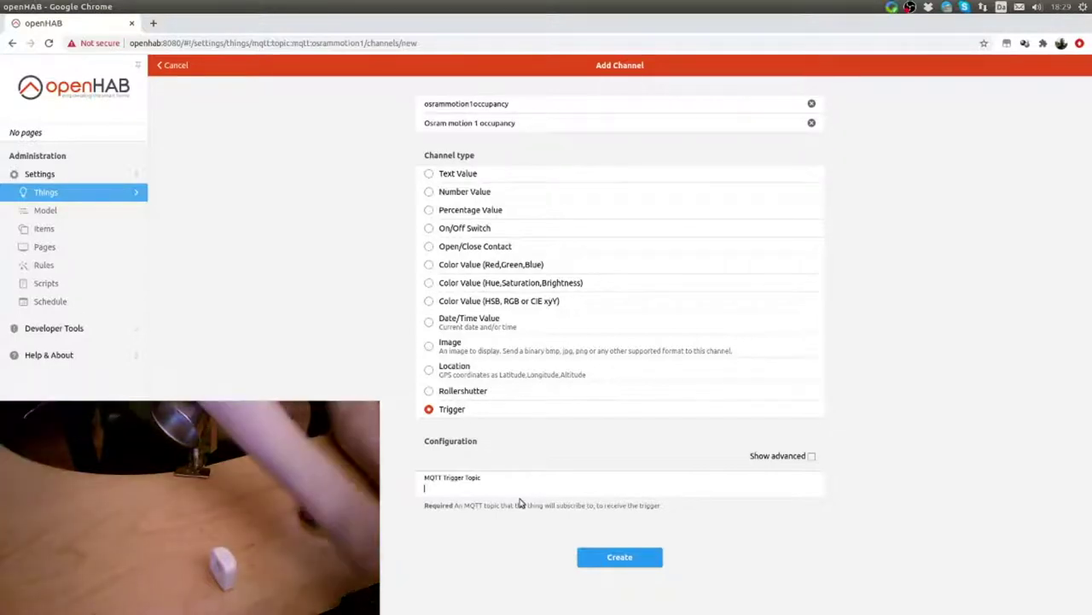
text(zig)
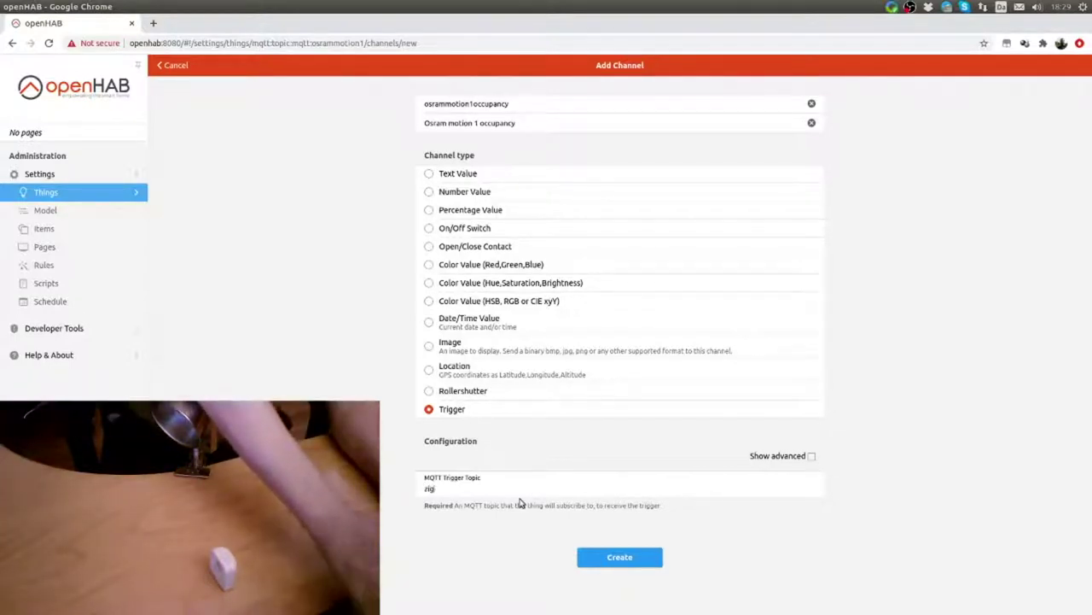
text(bee2mqtt/)
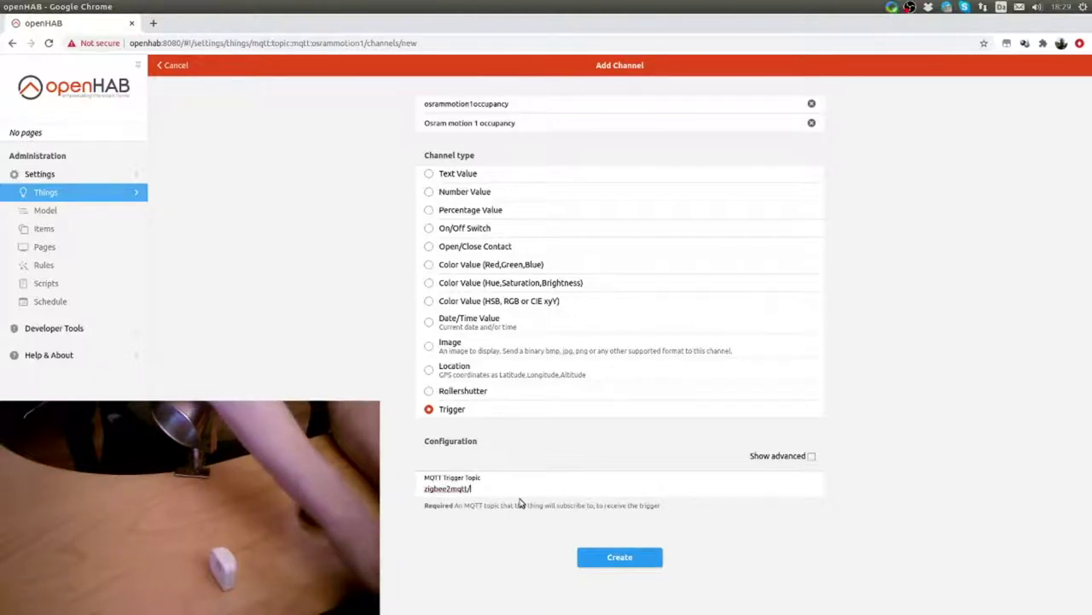
text(osrammotion1/)
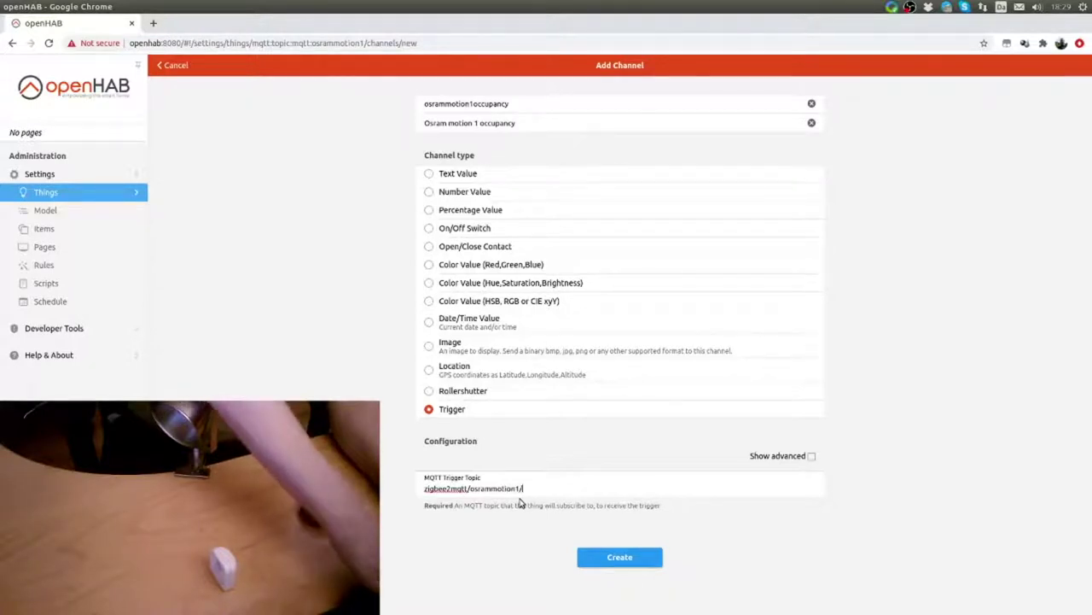
text(occupancy)
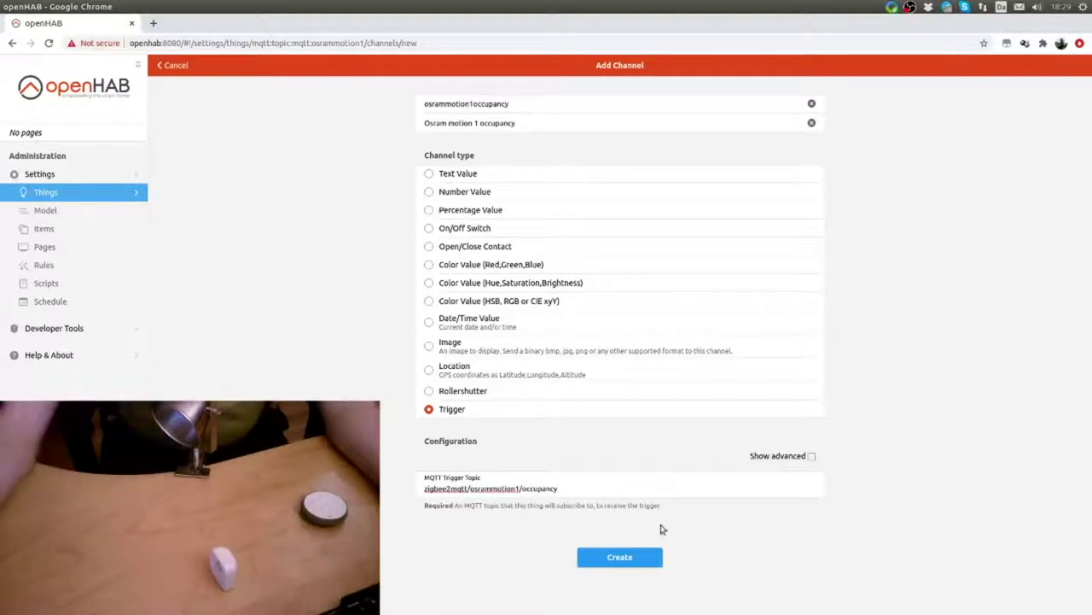
click(626, 559)
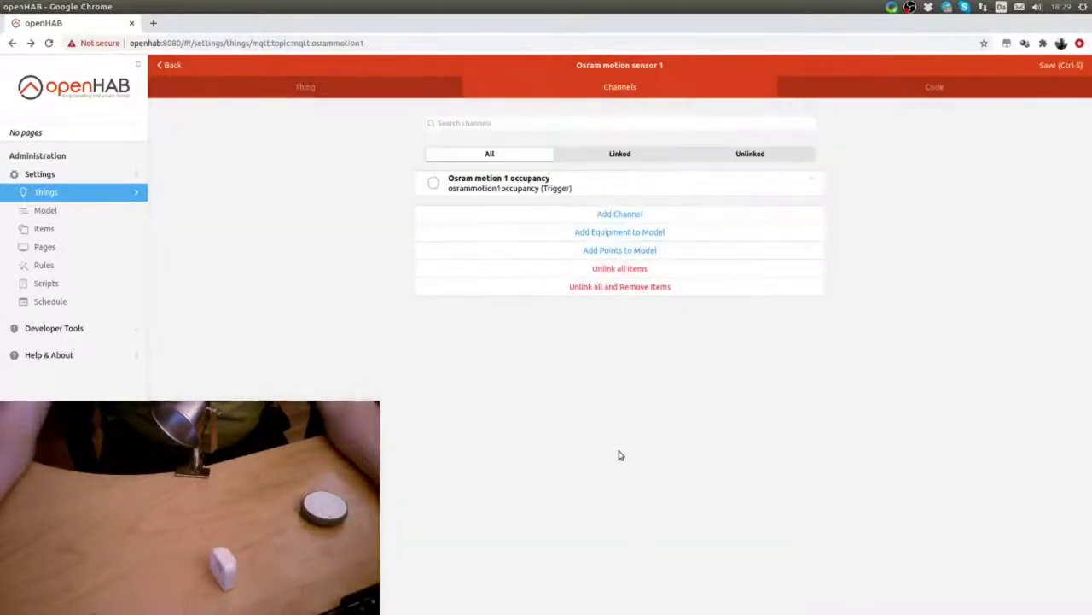
Start a new rule and enter osrammotion1on as its unique ID.
click(502, 182)
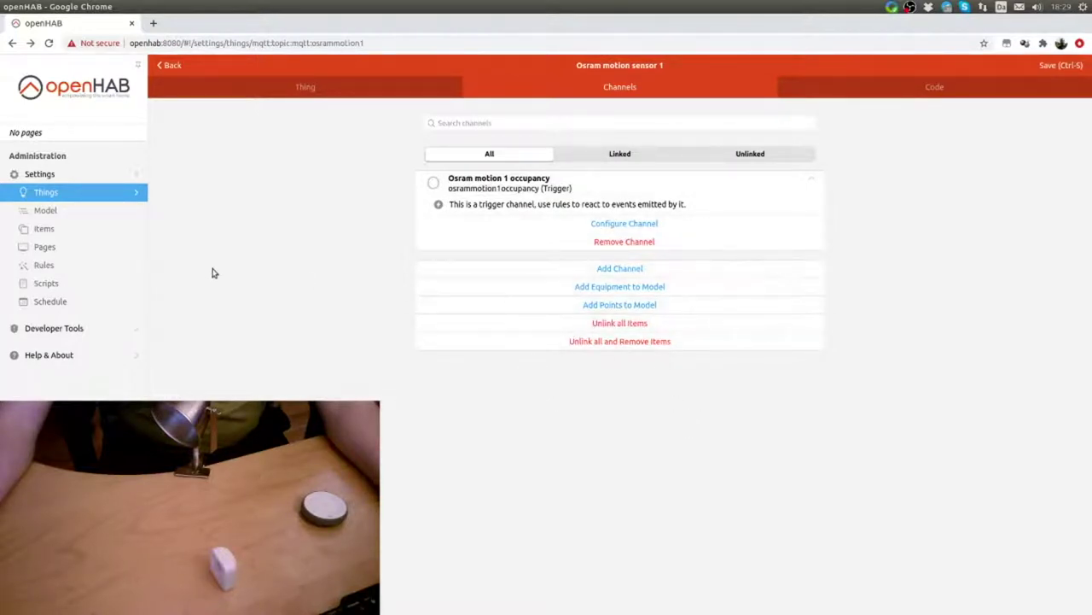
click(42, 266)
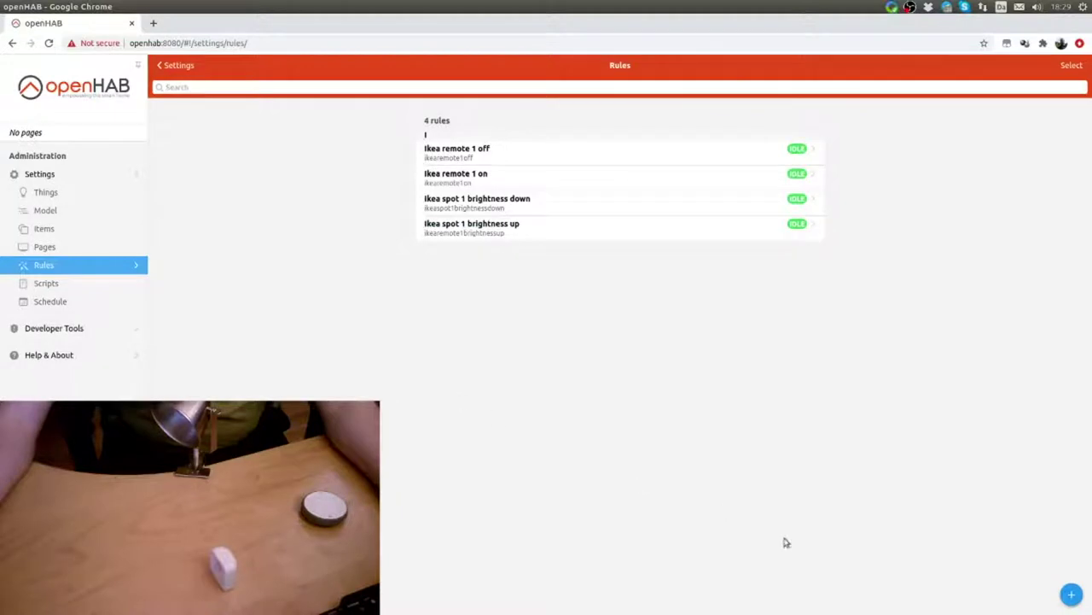
click(1073, 596)
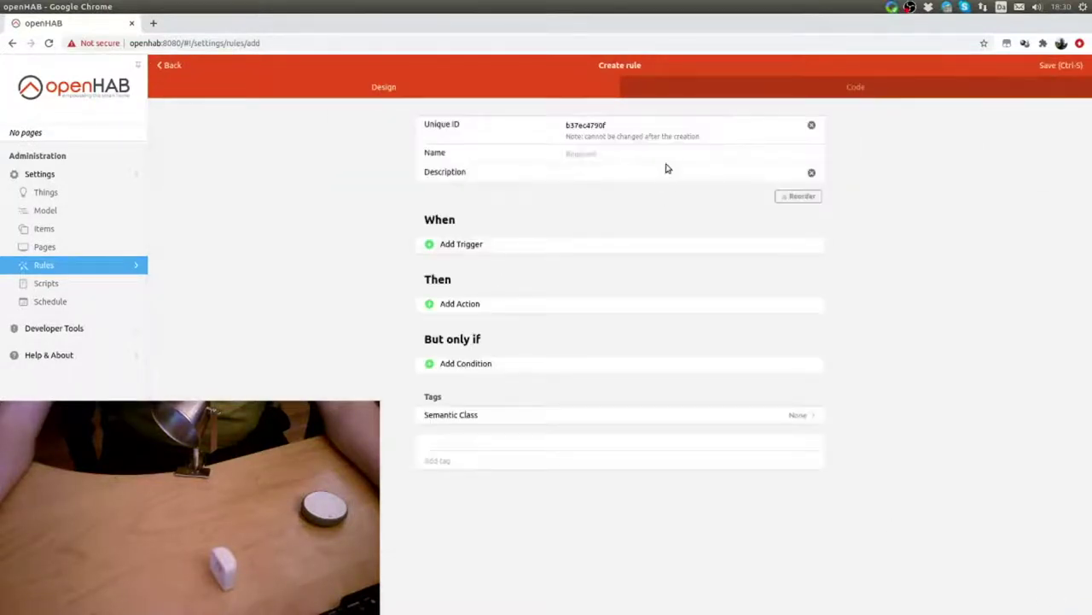
drag(643, 125, 421, 118)
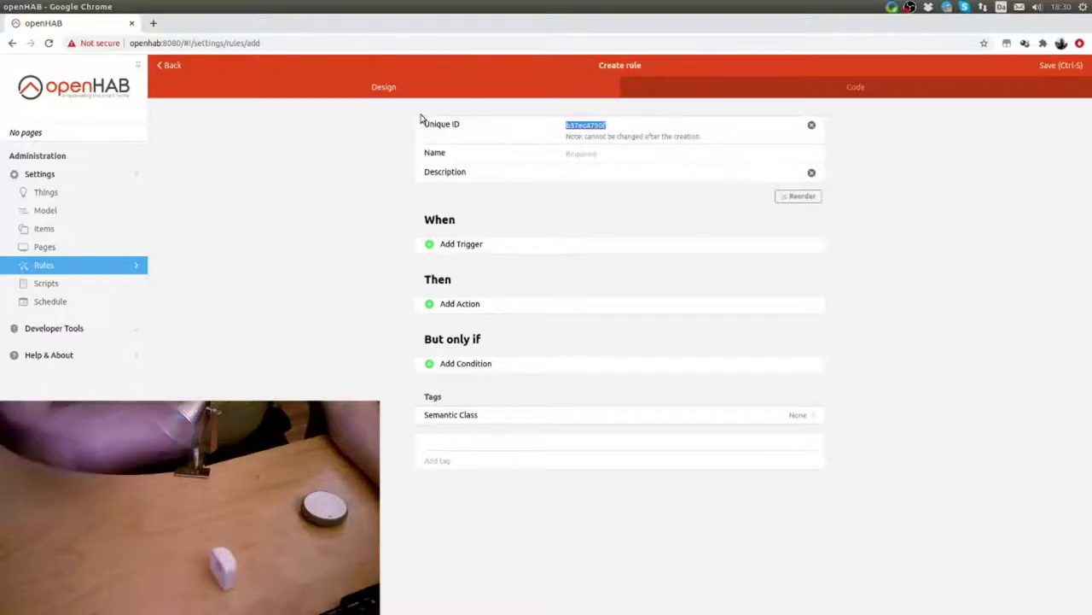
text(osram)
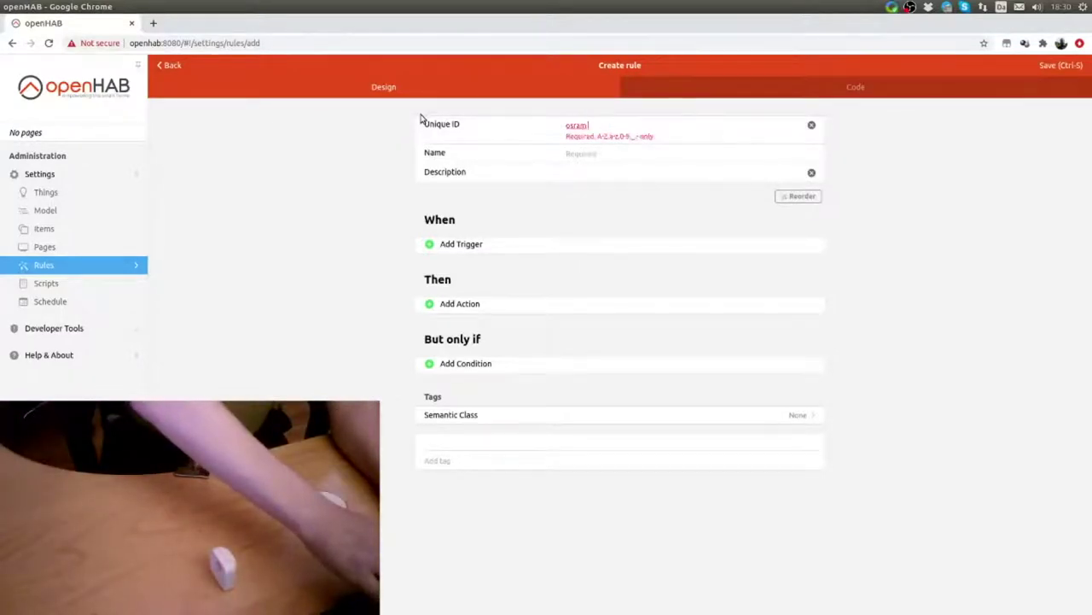
text(motion1on)
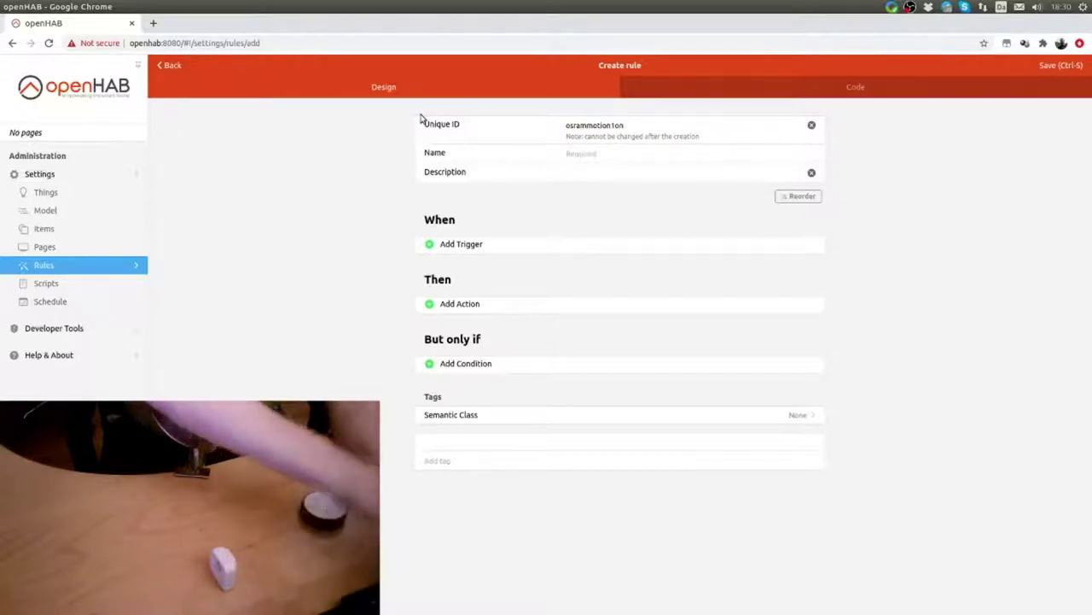
Change the new rule's unique ID to osrammotion1motion and name the rule "Osram motion 1 motion".
key(shift+Tab)
key(End)
key(BackSpace)
key(BackSpace)
text(tr)
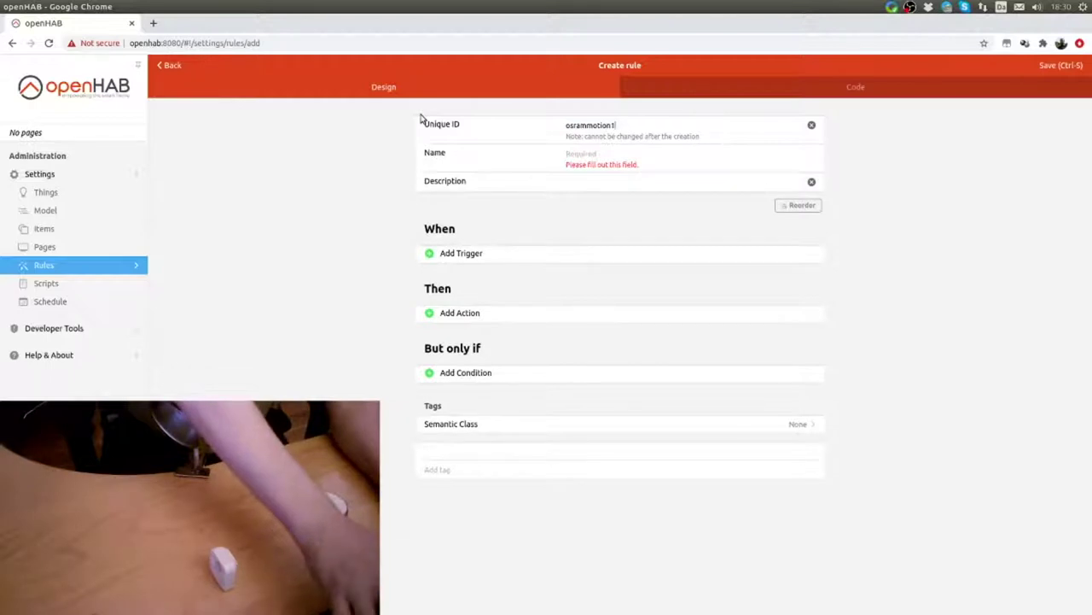
text(motio)
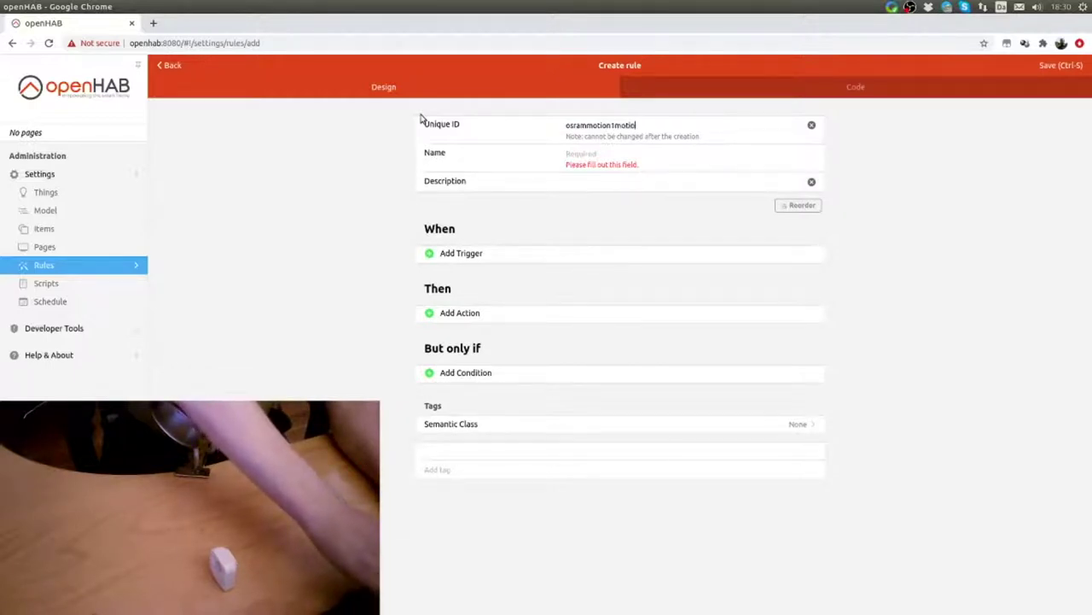
text(Osram mot)
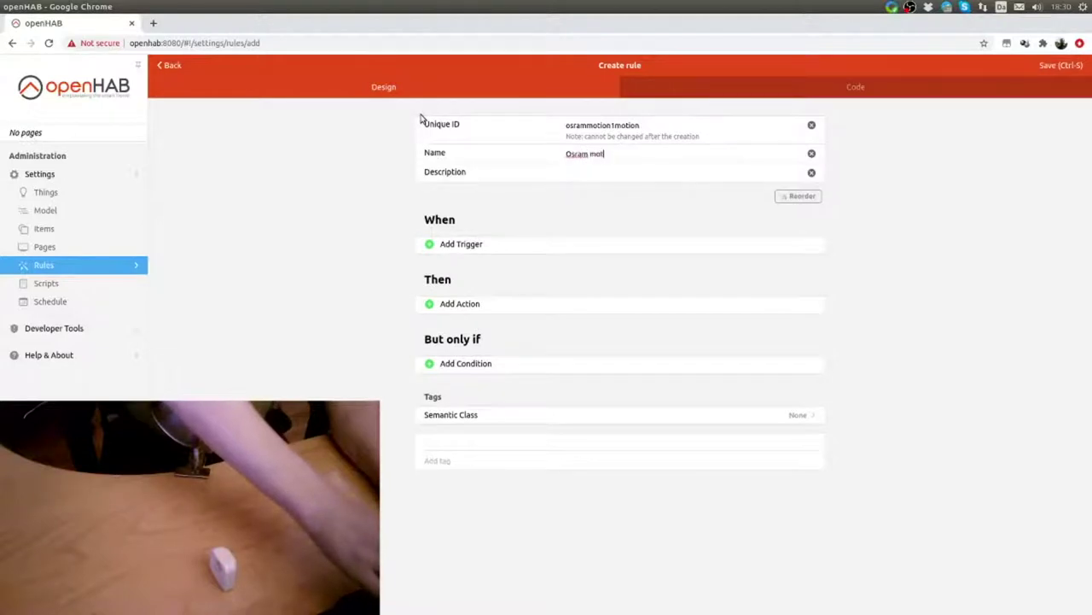
text(ion 1 motion)
key(Tab)
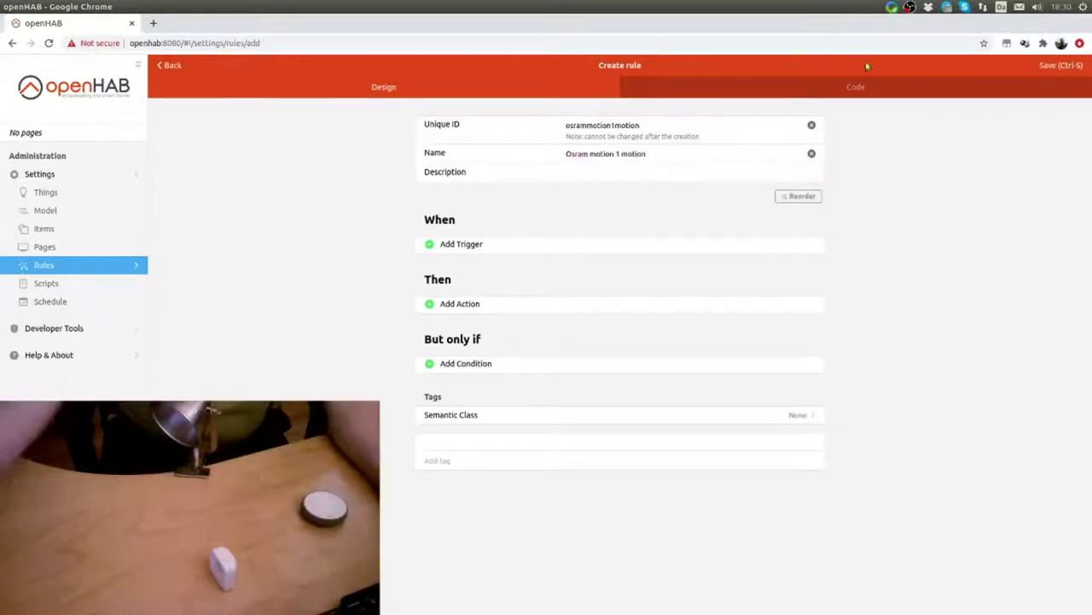
Add a Thing event trigger for Osram motion sensor 1 that reacts when the osrammotion1occupancy trigger channel fires.
click(454, 244)
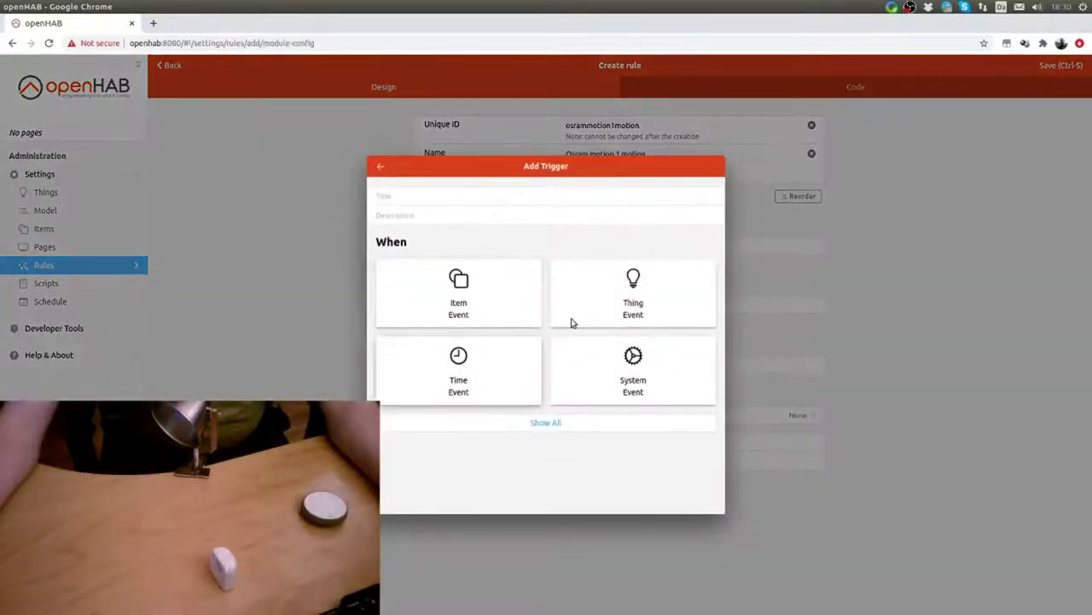
click(636, 317)
click(542, 266)
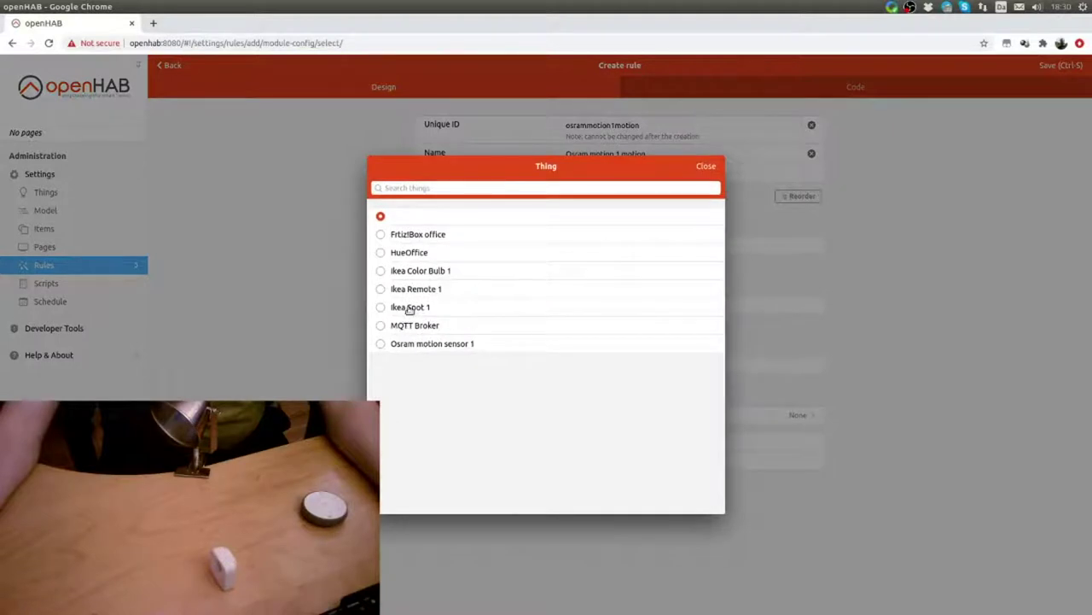
click(425, 343)
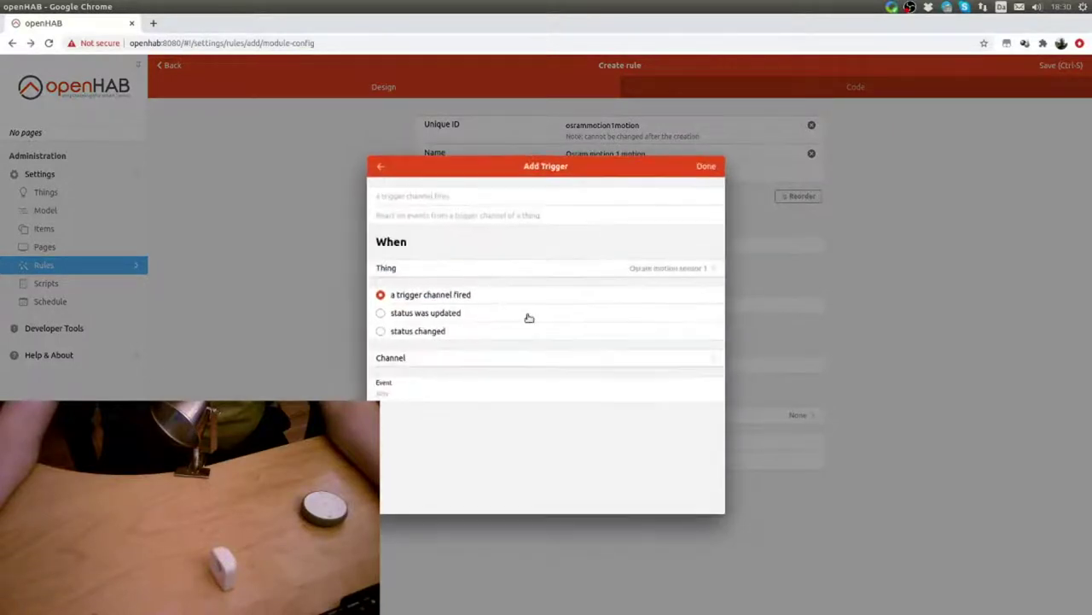
click(413, 365)
click(554, 247)
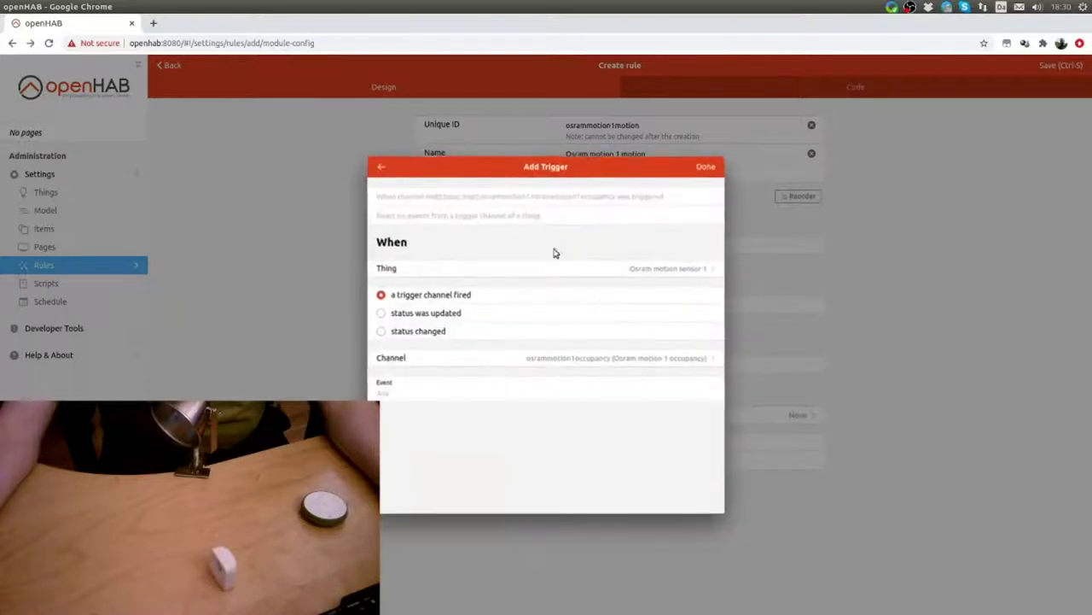
Set the trigger's event to true and finish adding the trigger to the rule.
click(426, 393)
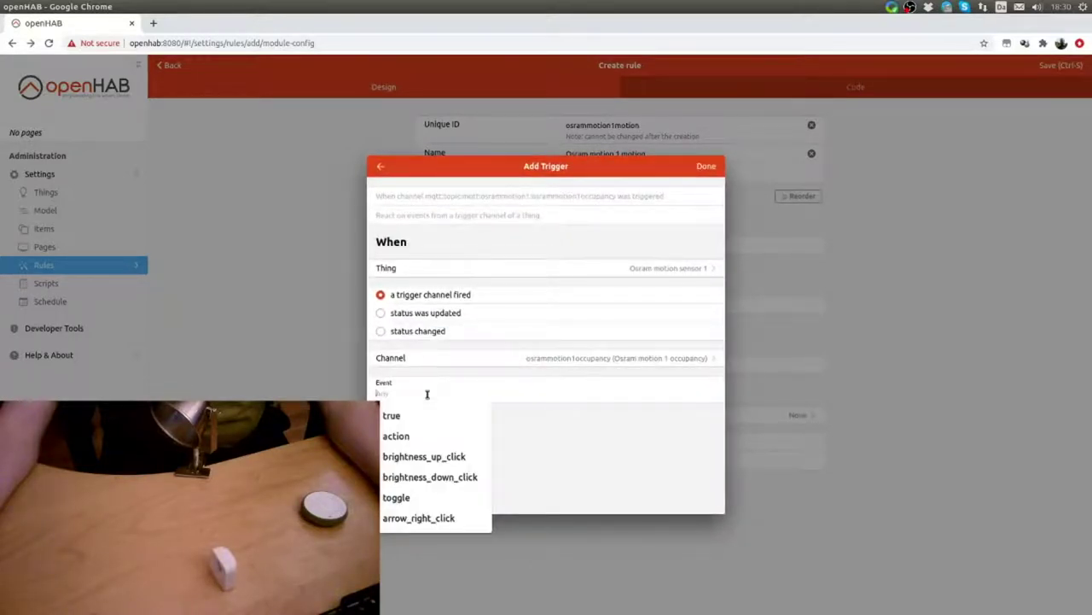
text(true)
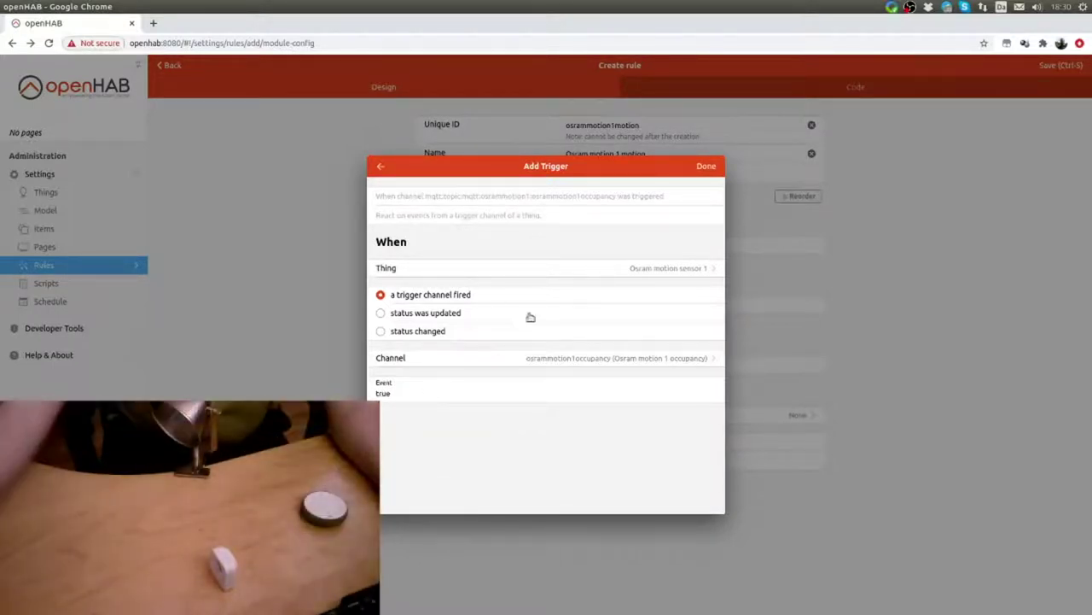
click(708, 168)
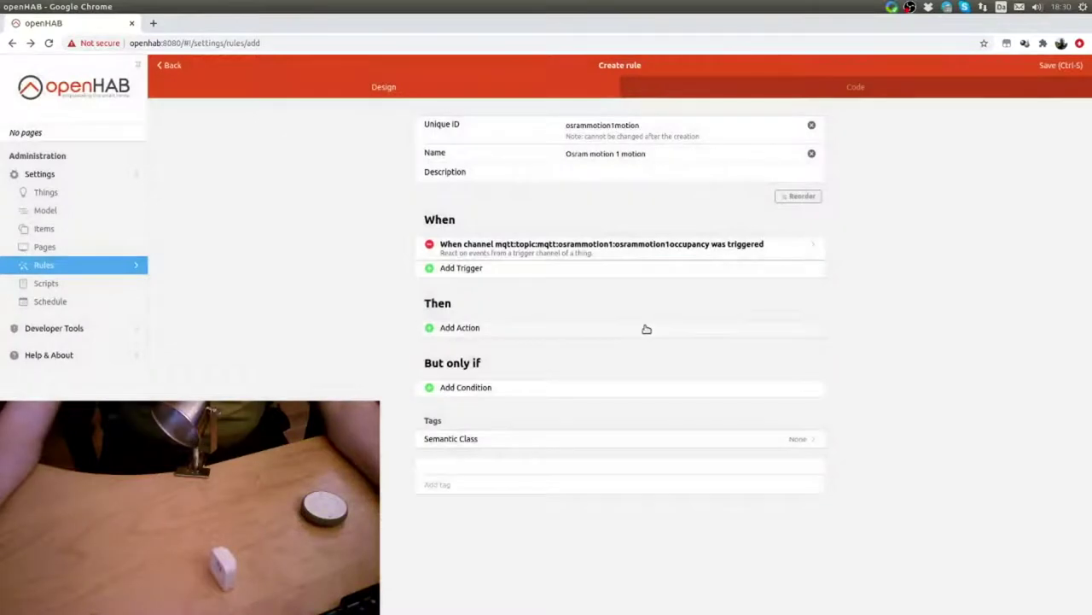
Add an item action that sends the command ON to the Ikea spot 1 on/off item.
click(469, 333)
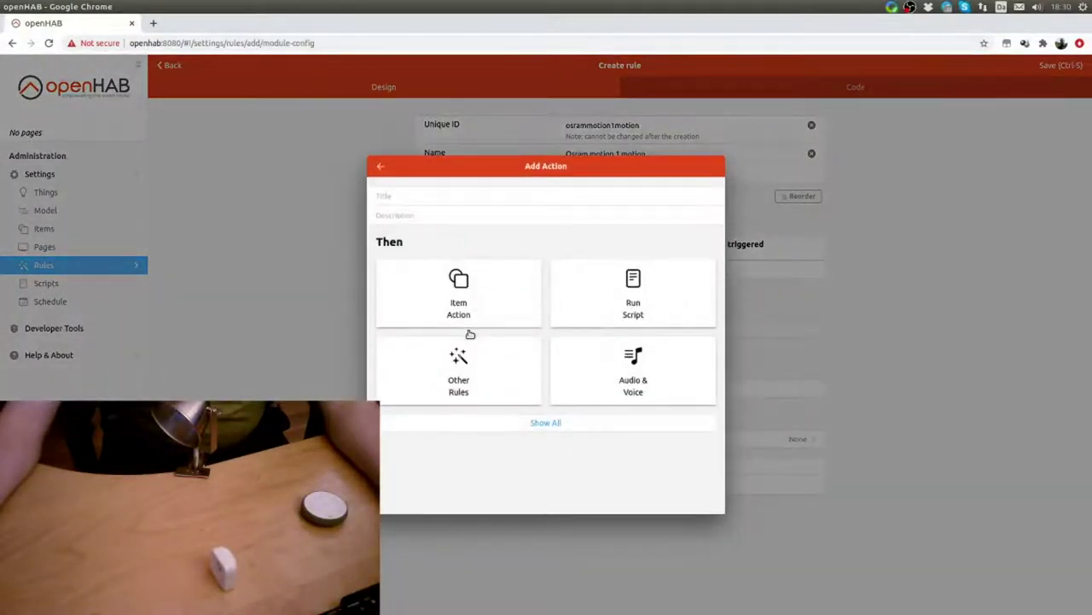
click(473, 310)
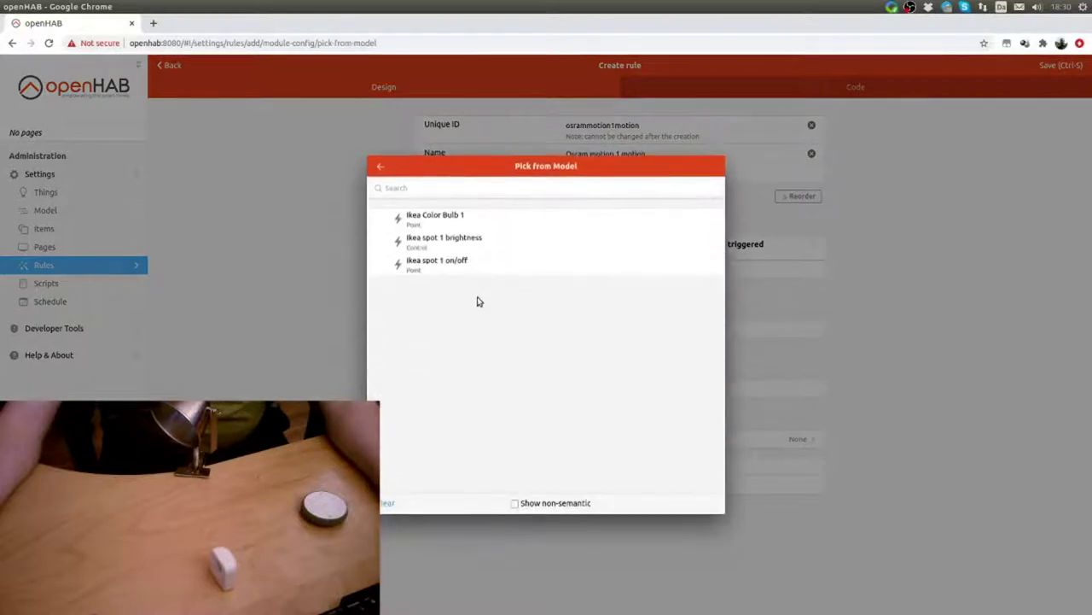
click(475, 275)
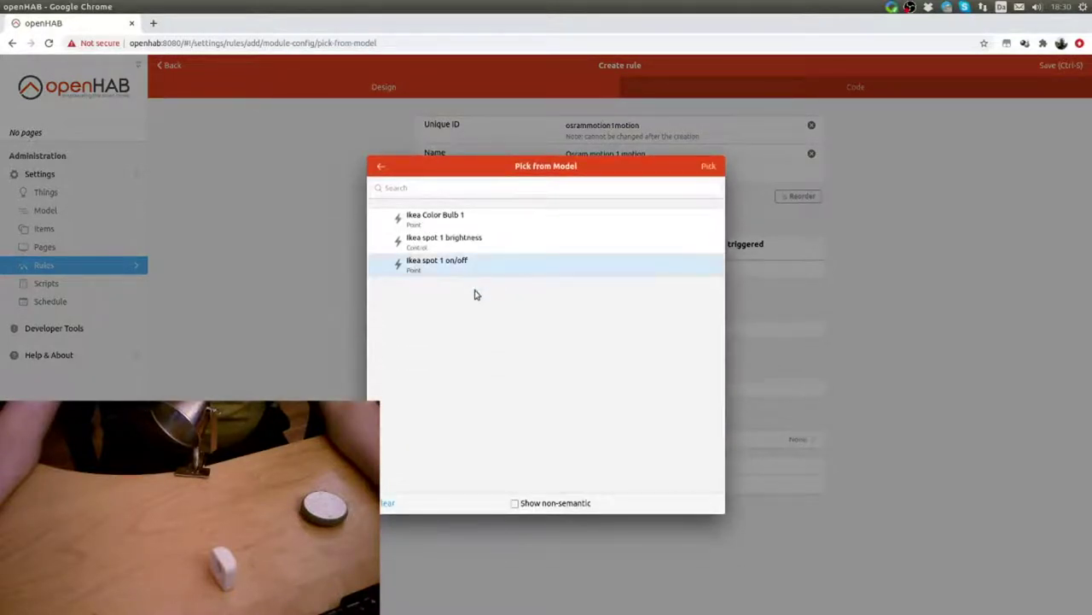
click(722, 165)
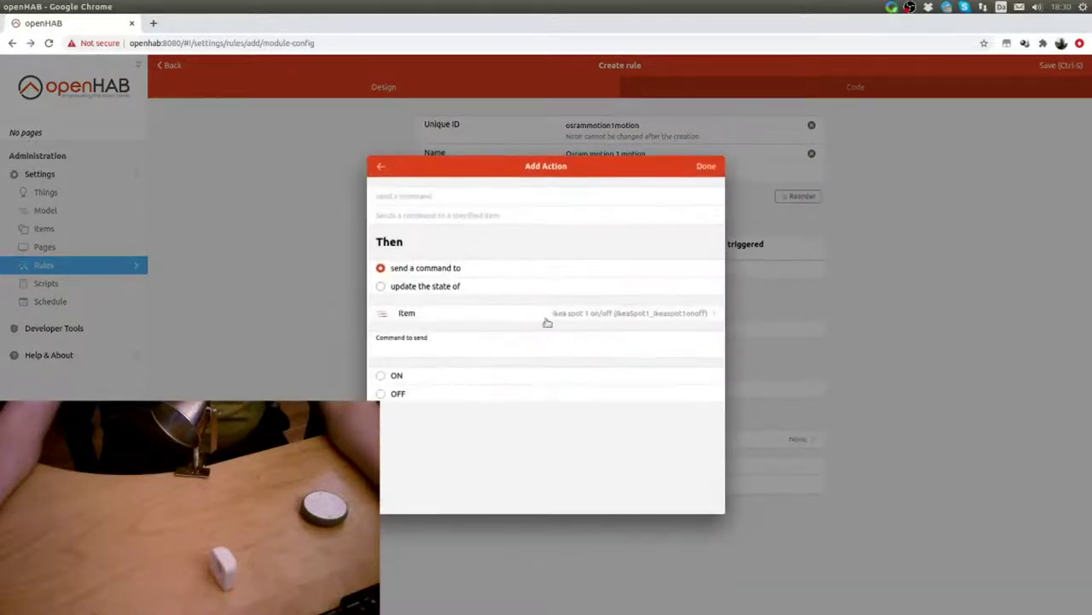
click(395, 380)
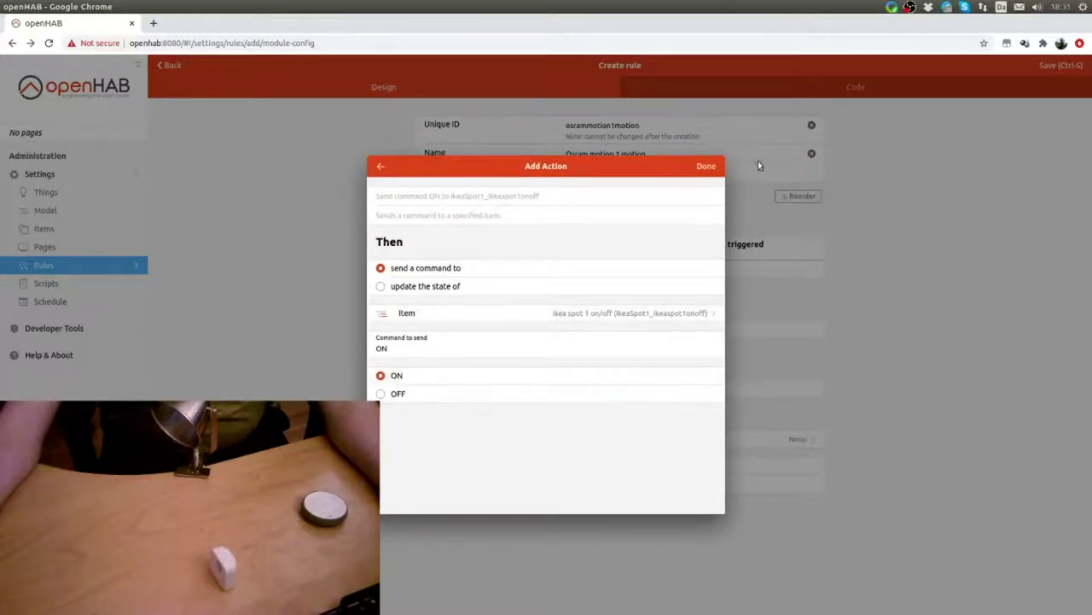
click(705, 165)
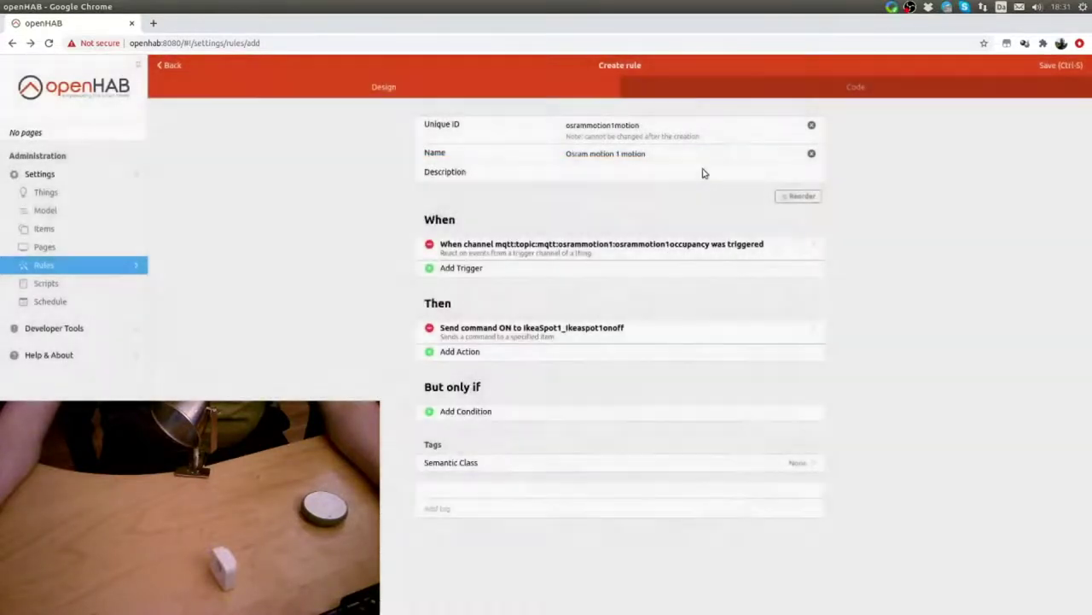
Save the motion rule without adding a condition and return to the list of rules.
click(479, 414)
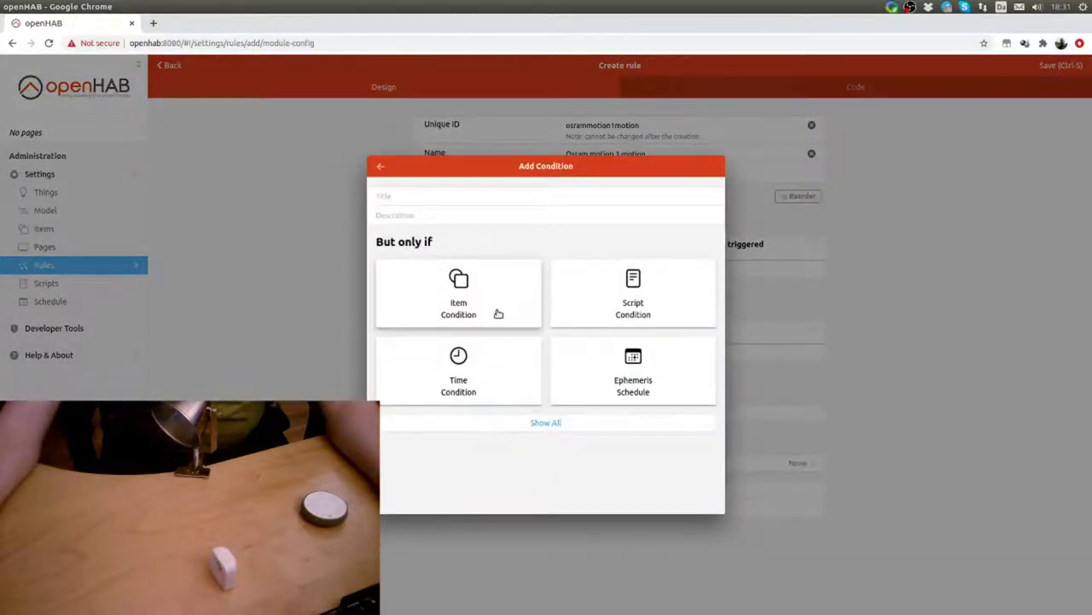
click(379, 168)
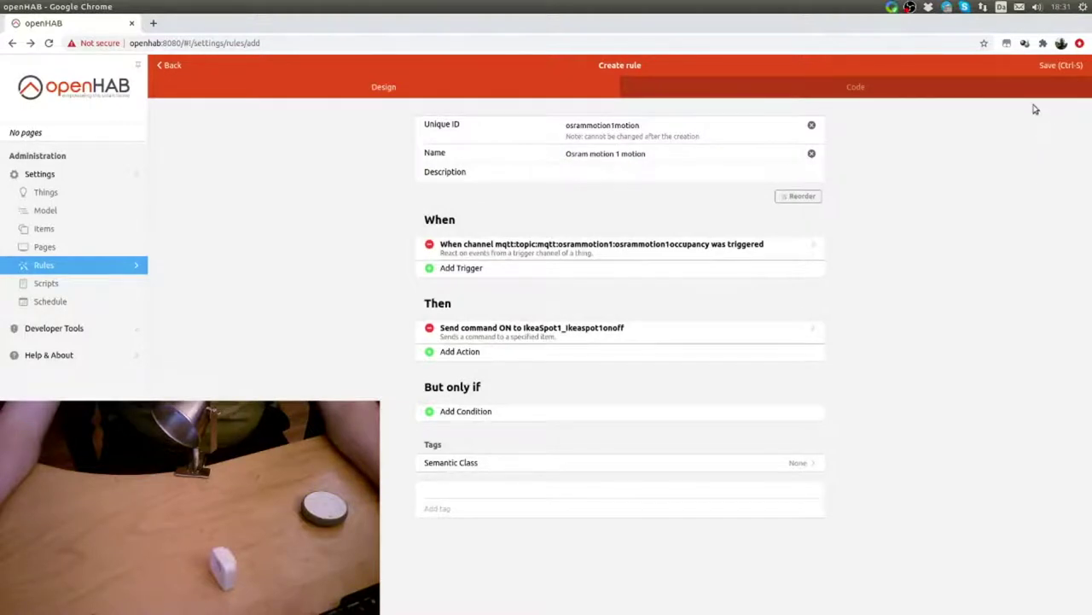
click(1049, 66)
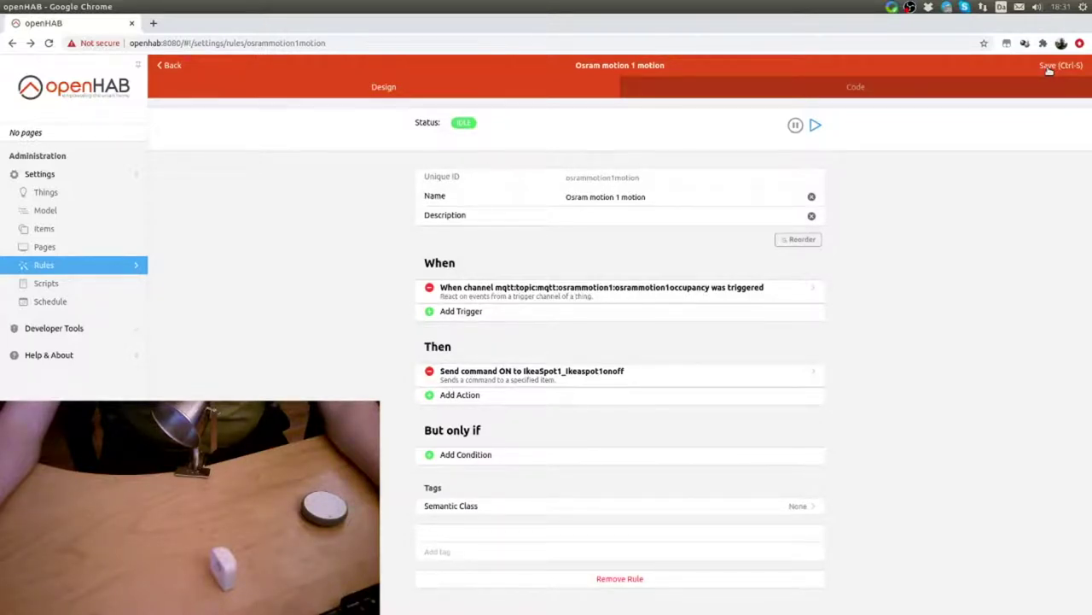
click(41, 274)
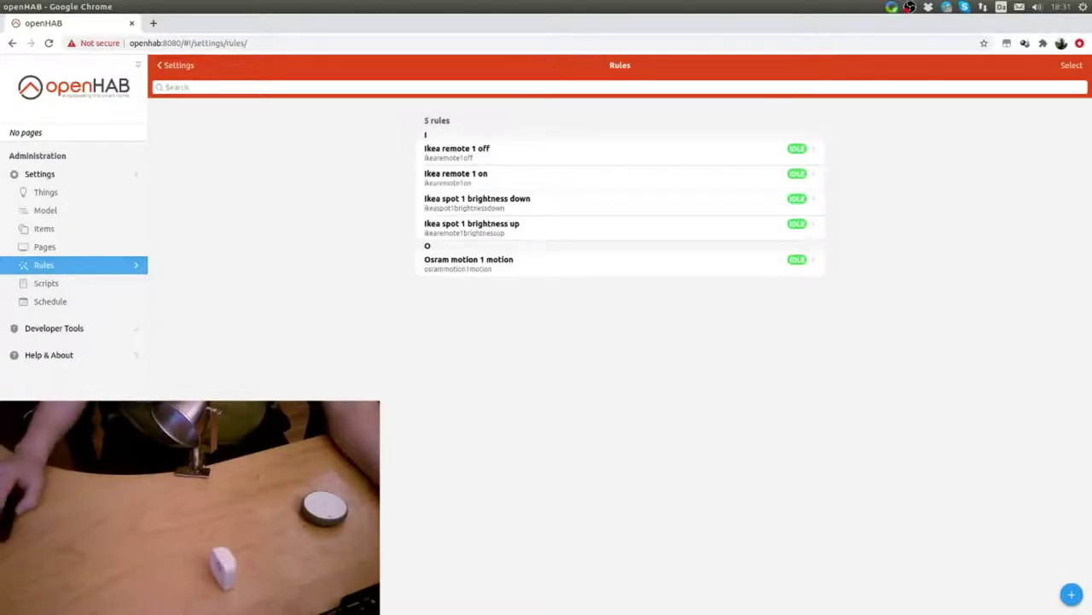
Switch to the terminal and check the Zigbee2MQTT log for the motion sensor's occupancy messages and the Ikea spot's state.
key(alt+Tab)
drag(364, 273, 750, 248)
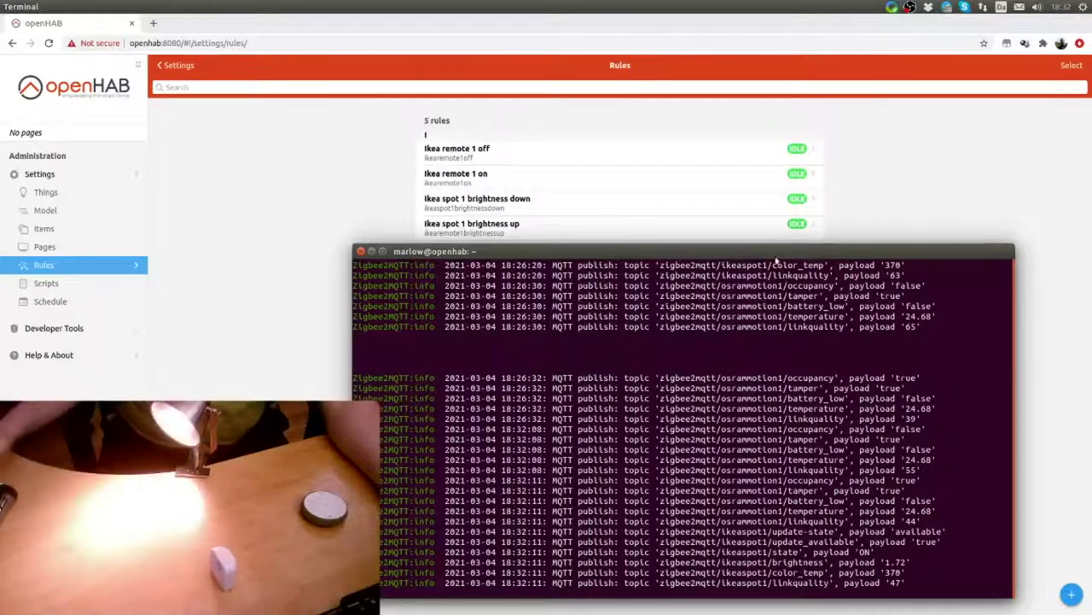
drag(777, 254, 280, 206)
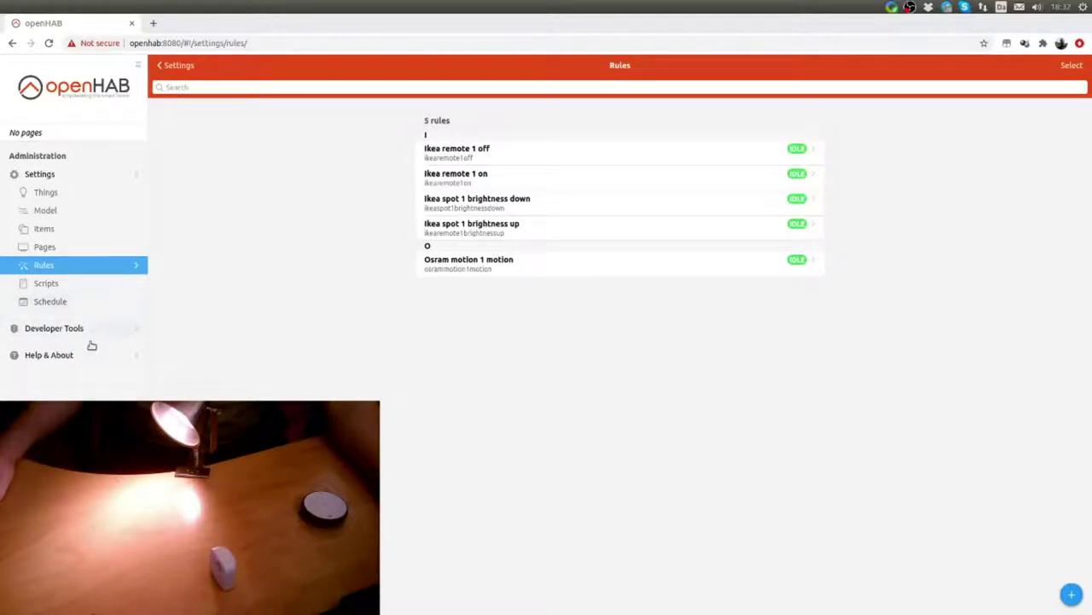
Open the Ikea spot 1 on/off item and start adding Expiration Timer metadata to it.
click(44, 229)
click(541, 224)
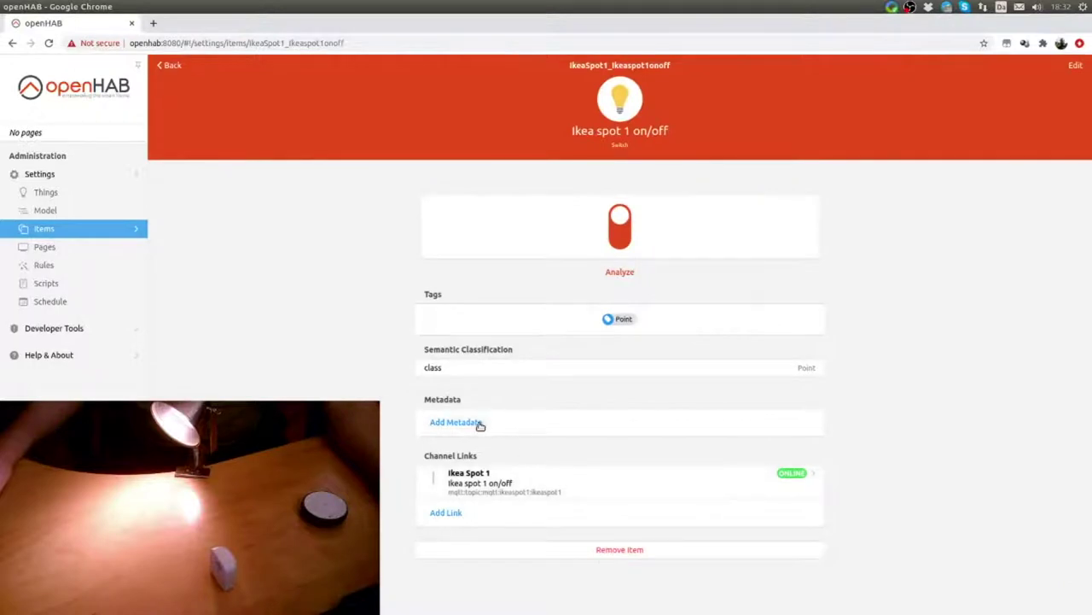
click(456, 423)
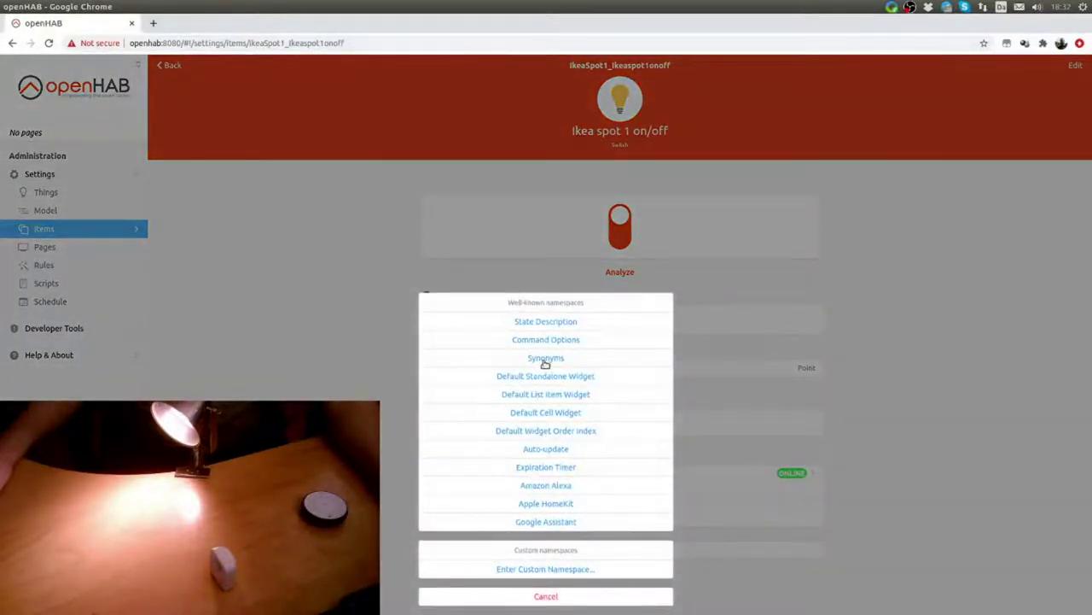
click(550, 469)
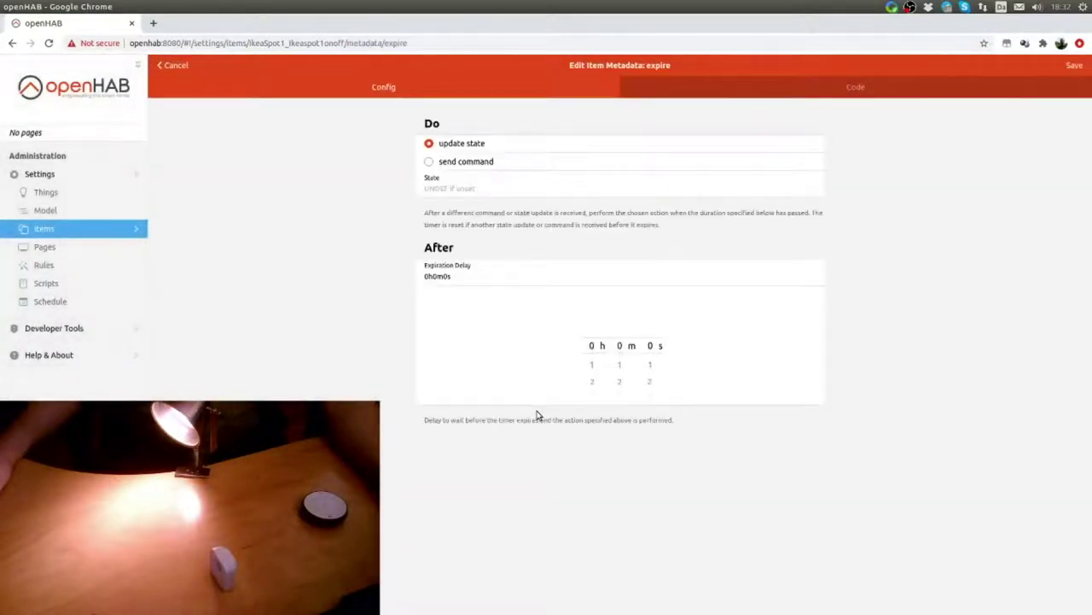
Configure the expiration timer to send the command OFF after a delay of 0h2m0s.
click(454, 162)
click(457, 190)
text(O)
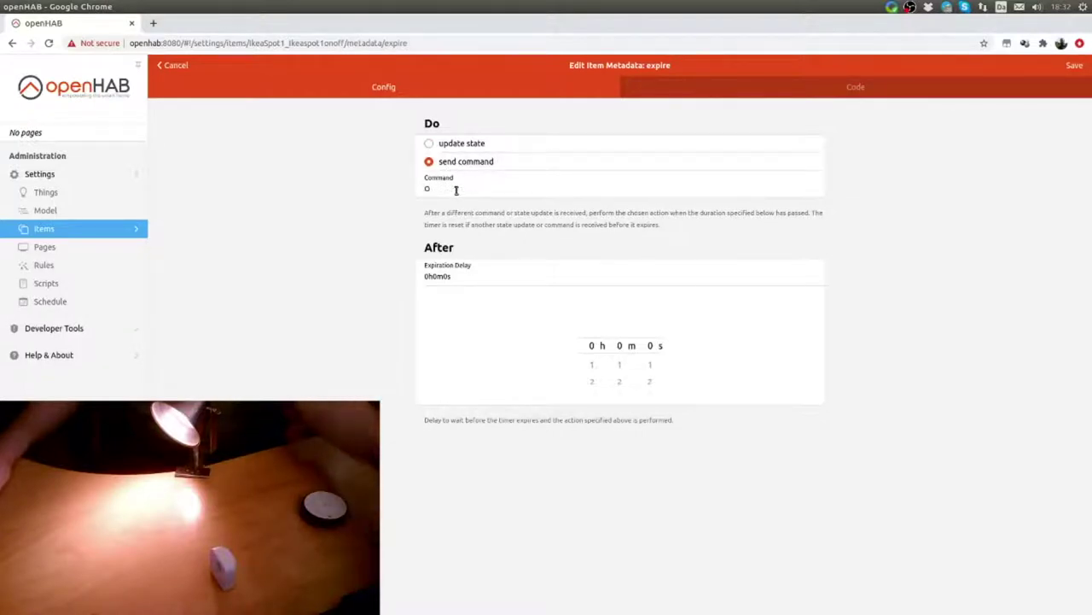
text(ff)
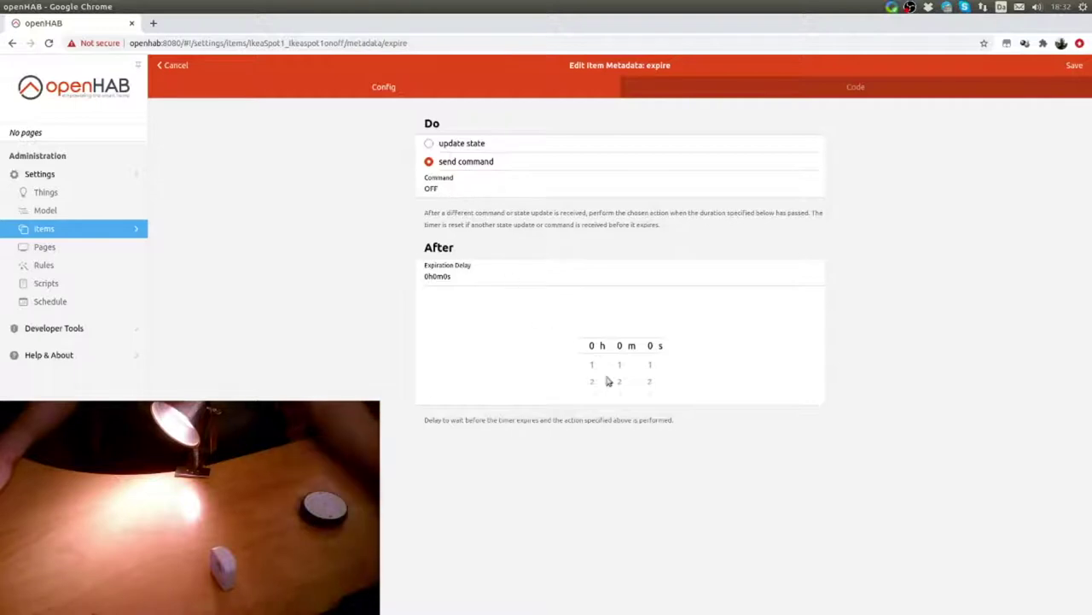
drag(623, 390, 620, 356)
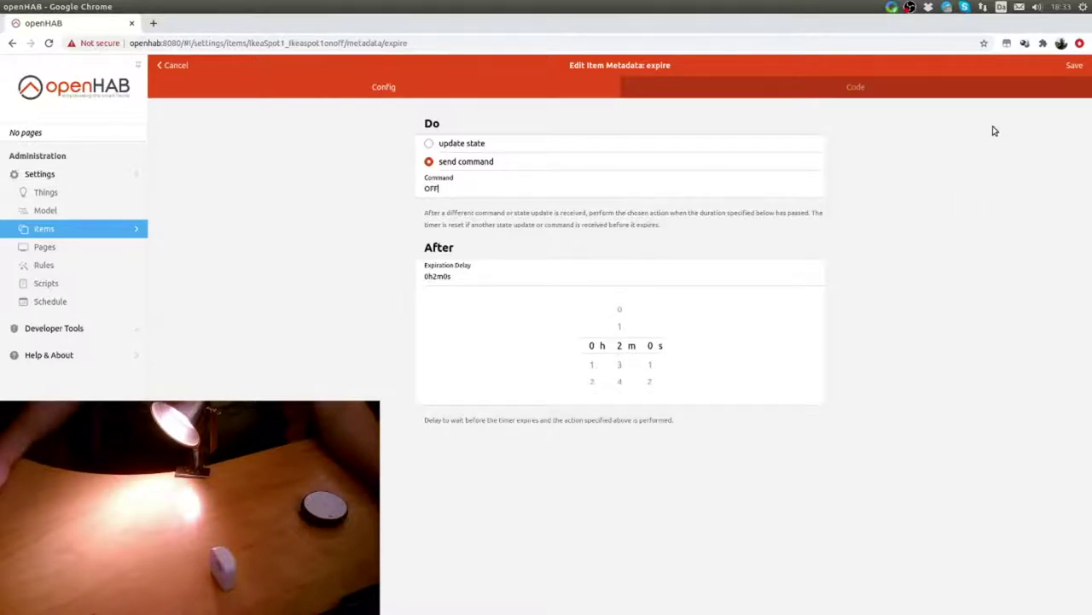
Save the expiration timer on the Ikea spot 1 on/off item and operate the item's switch to test it.
click(1073, 66)
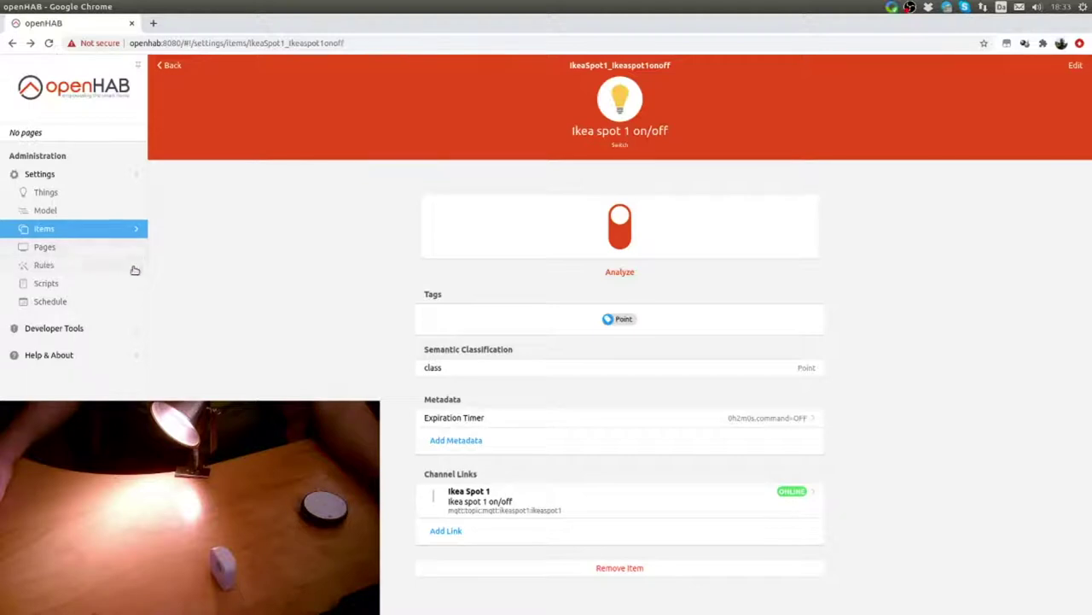
click(619, 242)
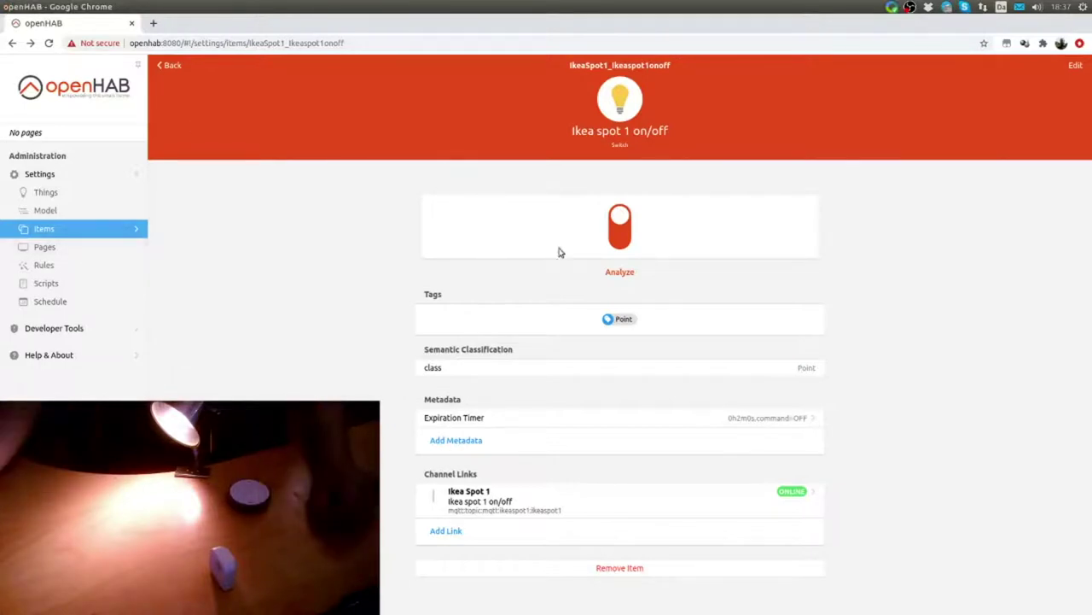
Remove the Expiration Timer metadata from the Ikea spot 1 on/off item.
click(814, 419)
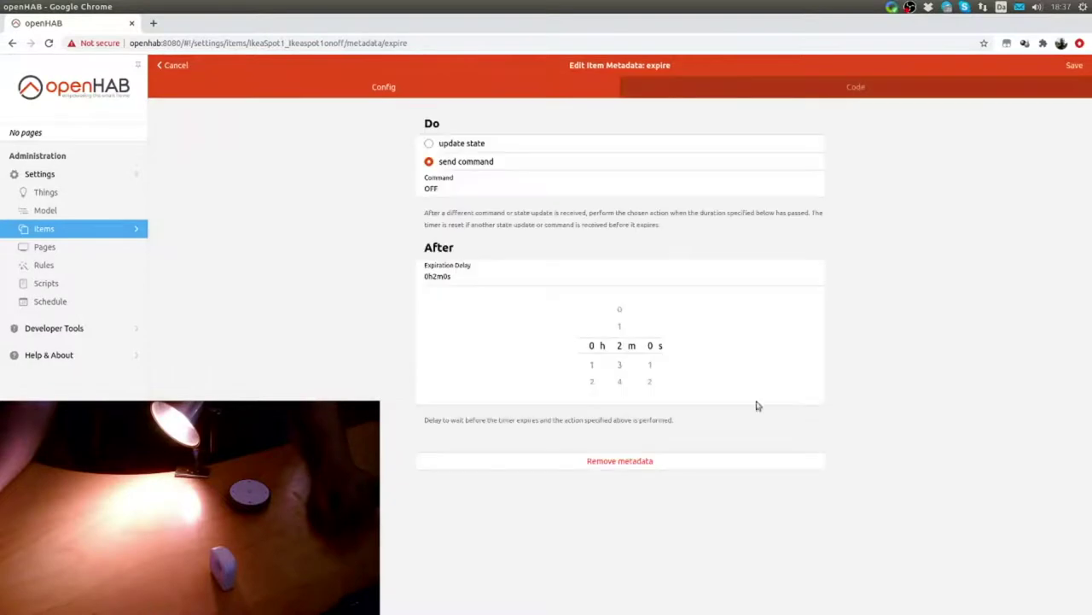
click(618, 463)
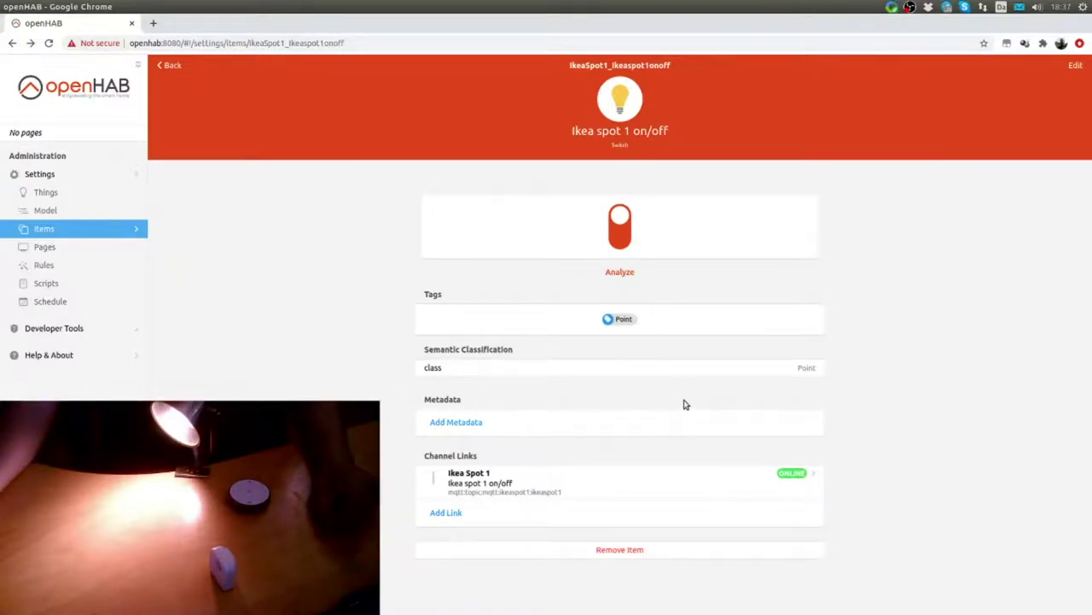
Start adding a new item, named presence1 and labelled Presence 1.
click(81, 236)
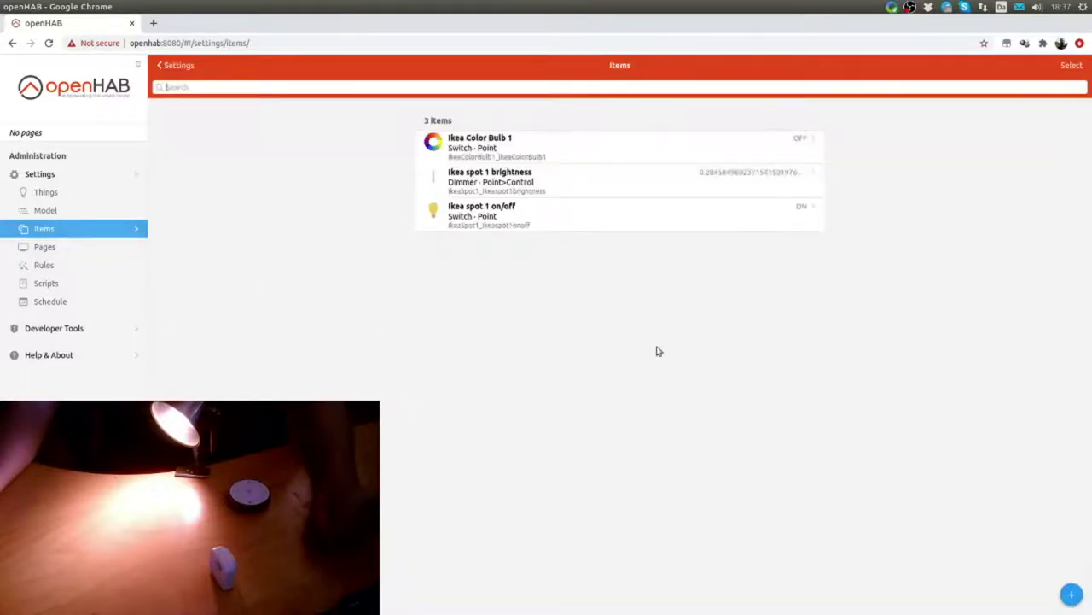
click(1072, 596)
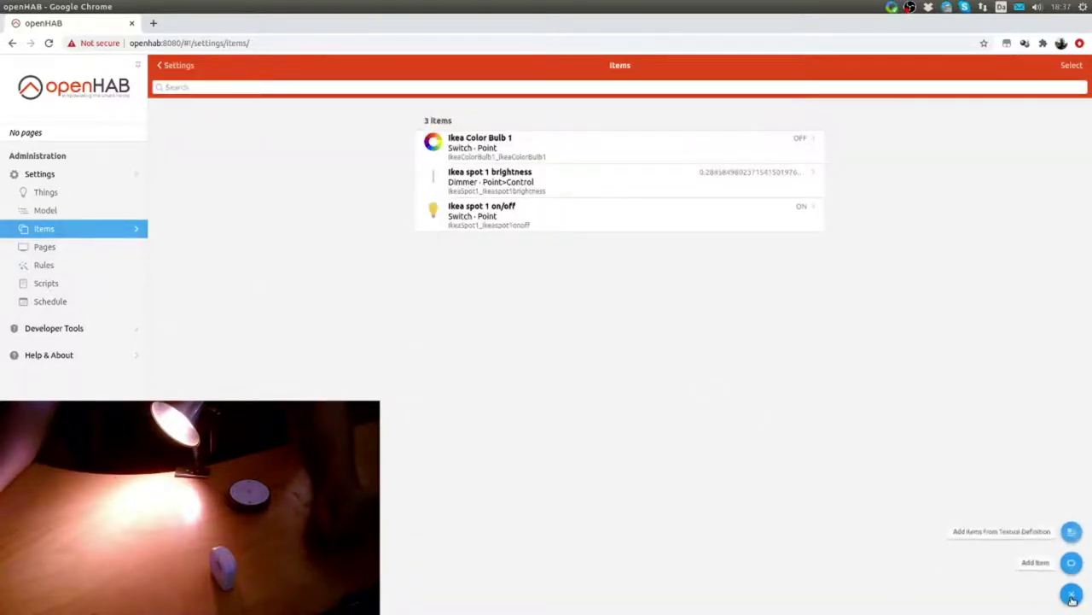
click(1072, 563)
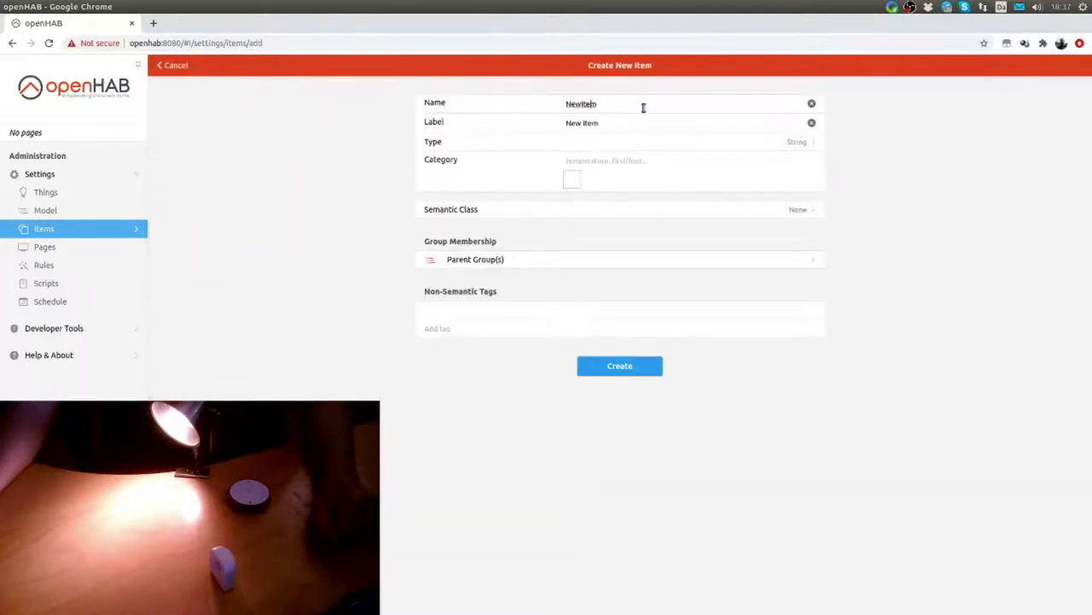
drag(622, 103, 453, 99)
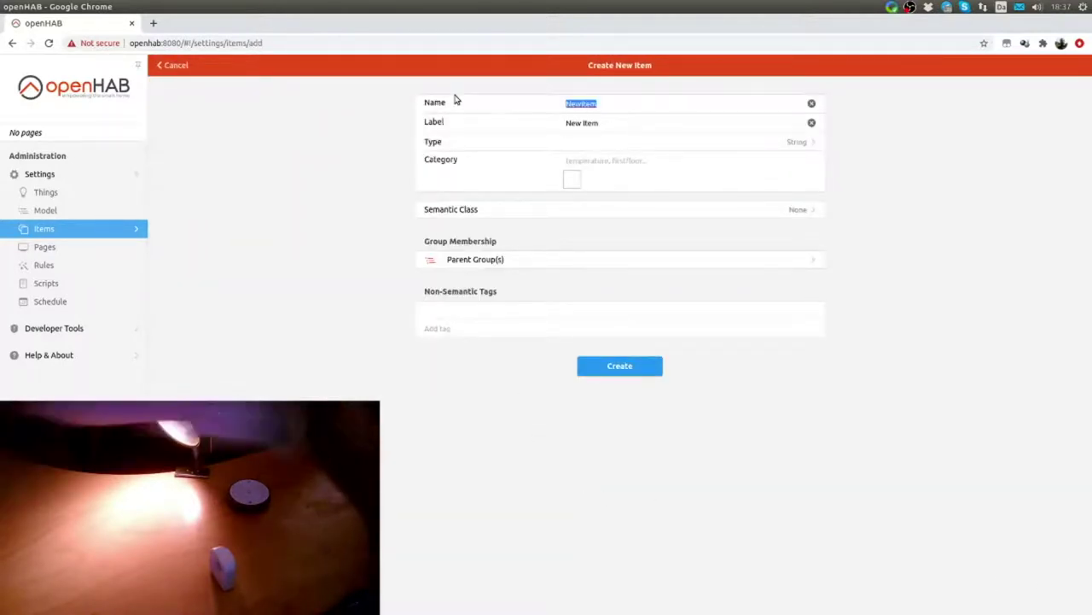
text(presence)
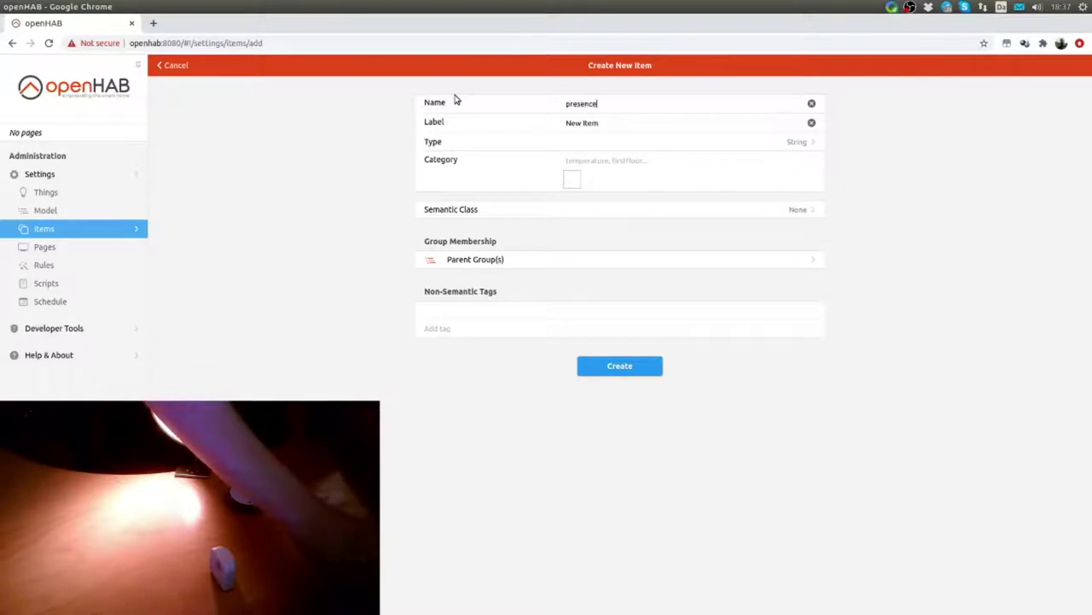
text(1)
key(Tab)
text(Presense)
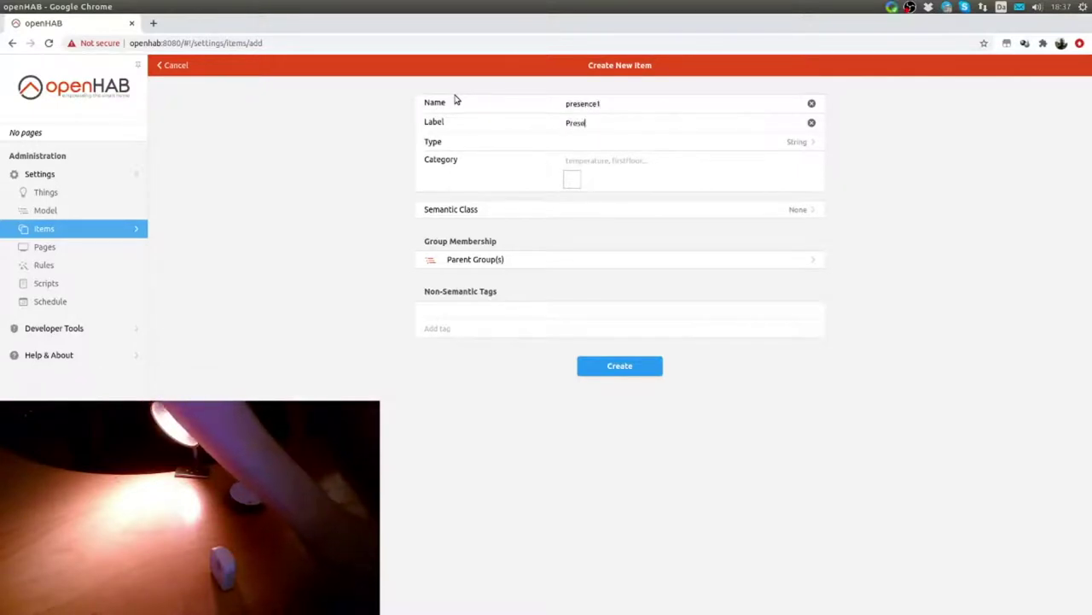
key(BackSpace)
key(BackSpace)
text(ce 1)
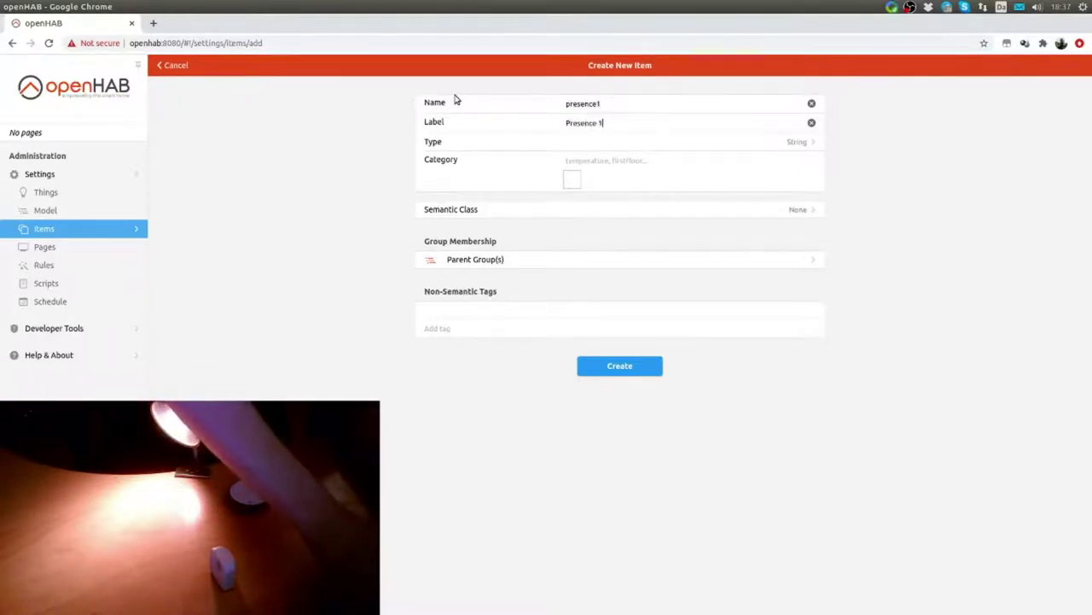
Set the new presence item's type to Switch.
click(792, 144)
scroll(436, 385, down, 3)
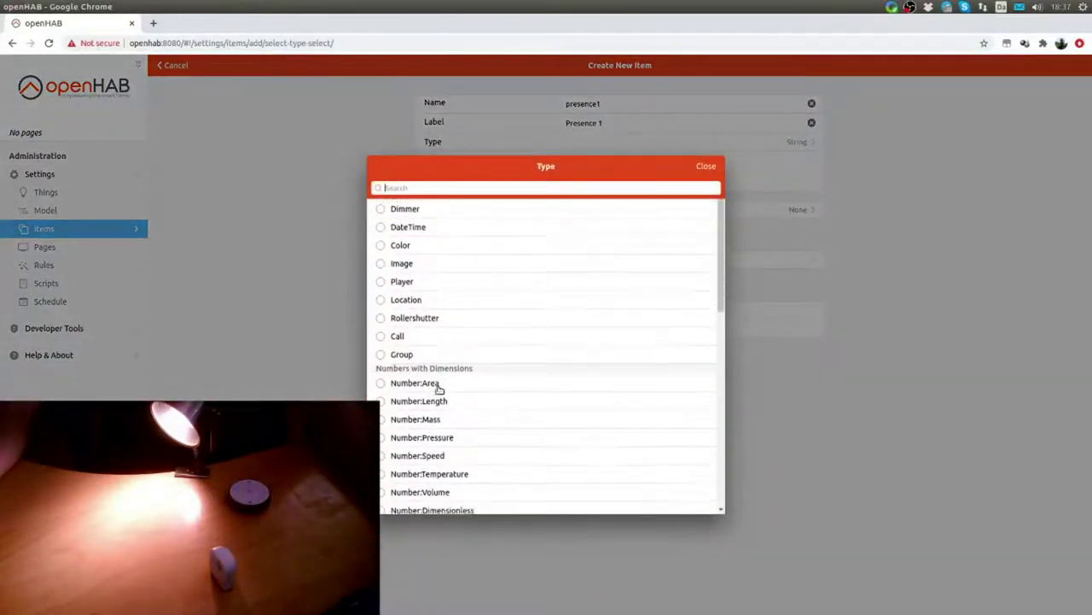
scroll(443, 409, down, 6)
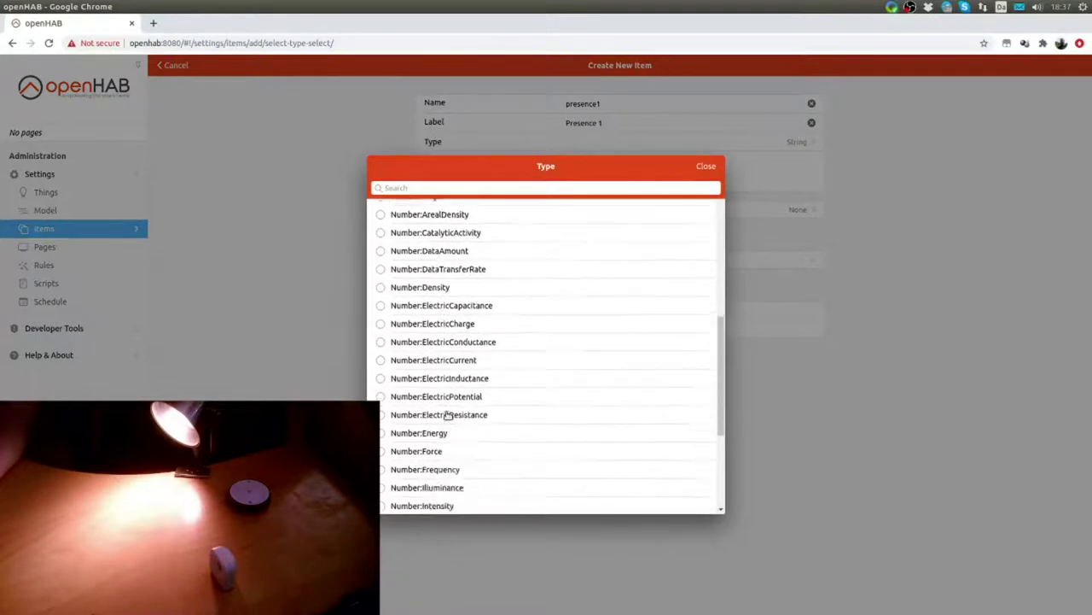
scroll(464, 410, up, 10)
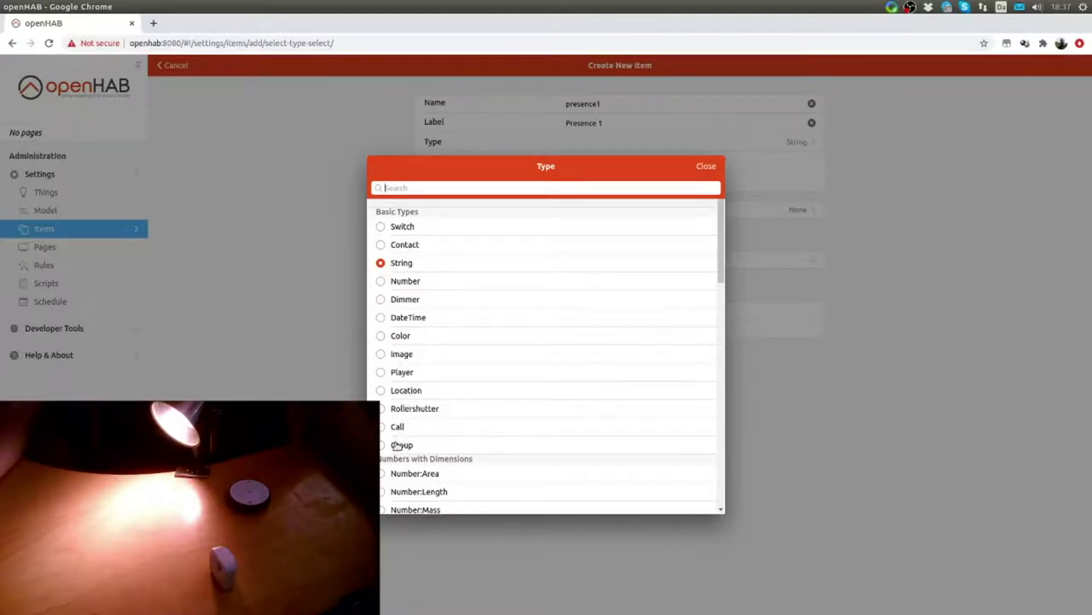
click(402, 226)
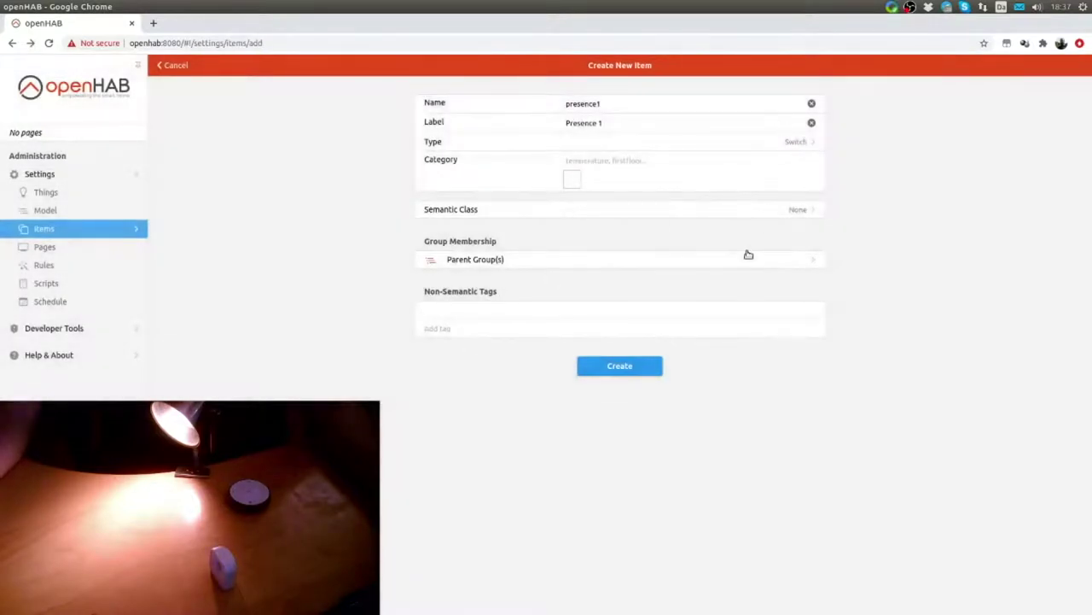
Set the presence item's semantic class to Point and create the item.
click(797, 211)
scroll(501, 402, down, 7)
scroll(496, 416, up, 7)
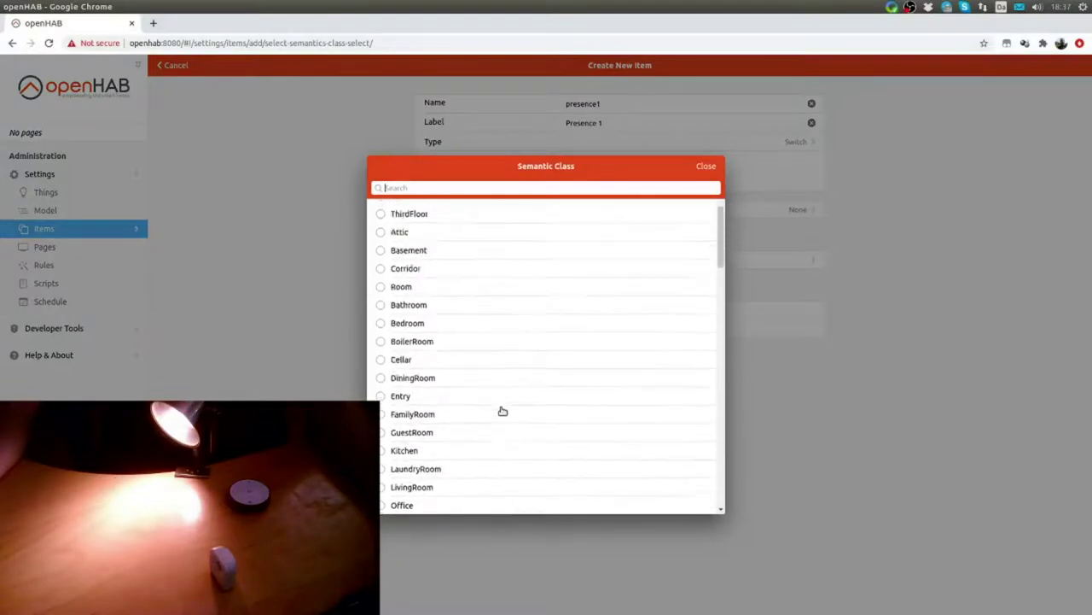
scroll(452, 409, down, 12)
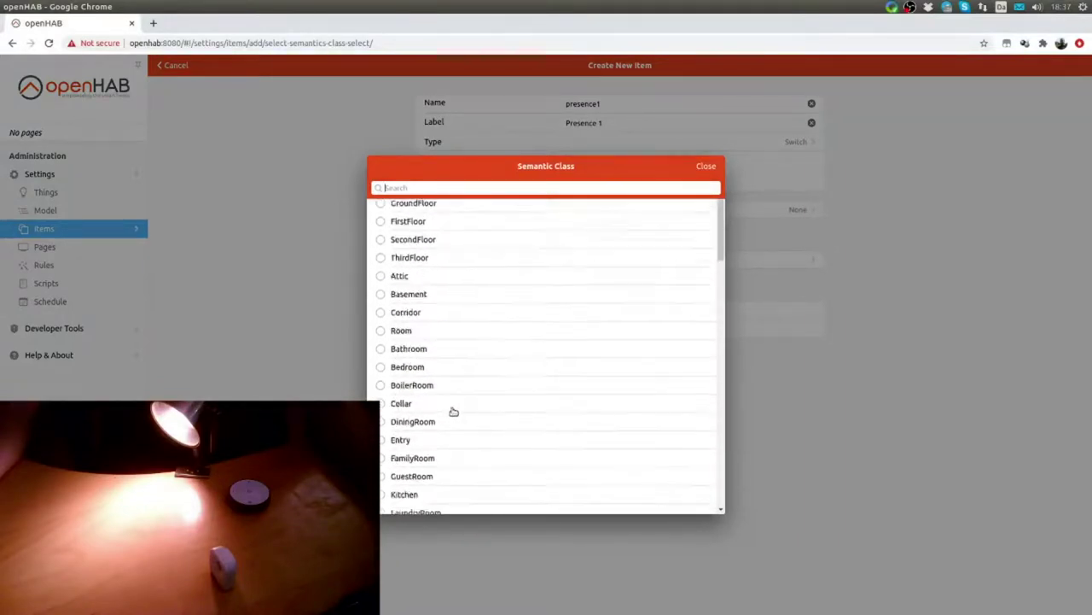
scroll(457, 414, down, 15)
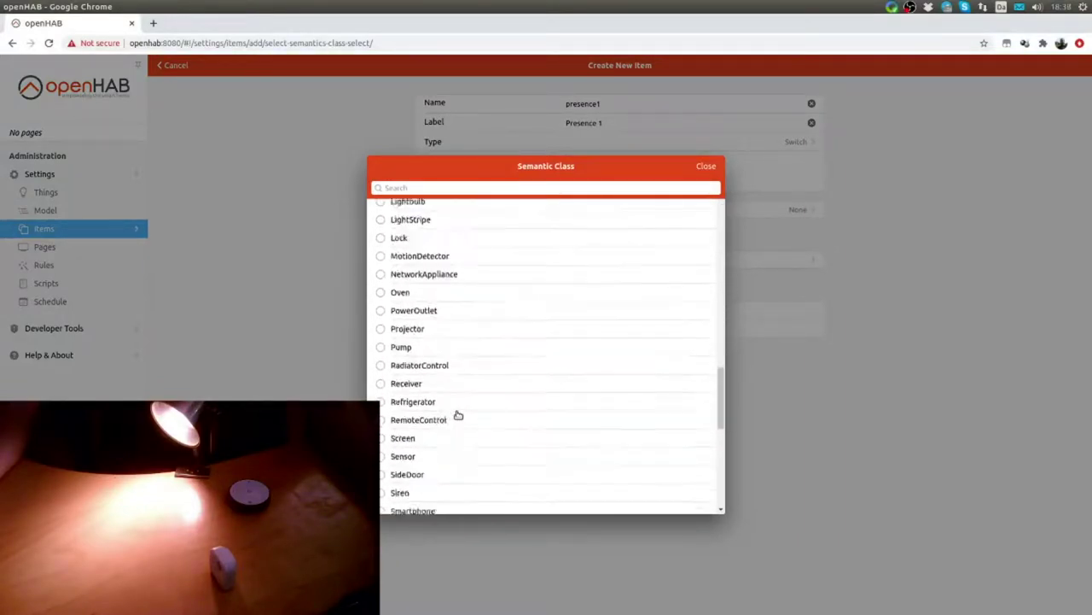
click(396, 296)
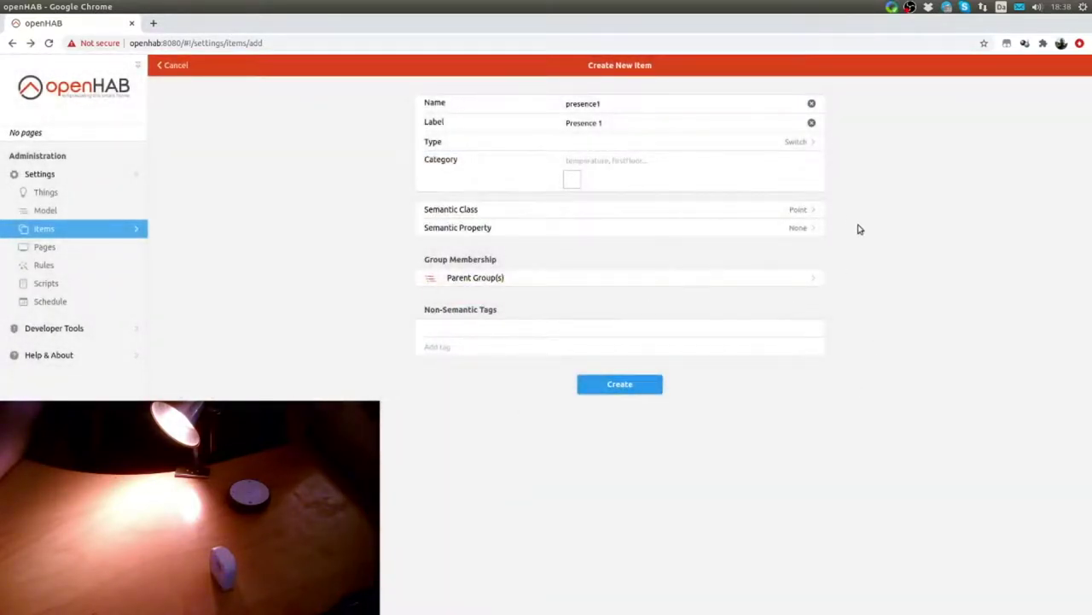
click(624, 384)
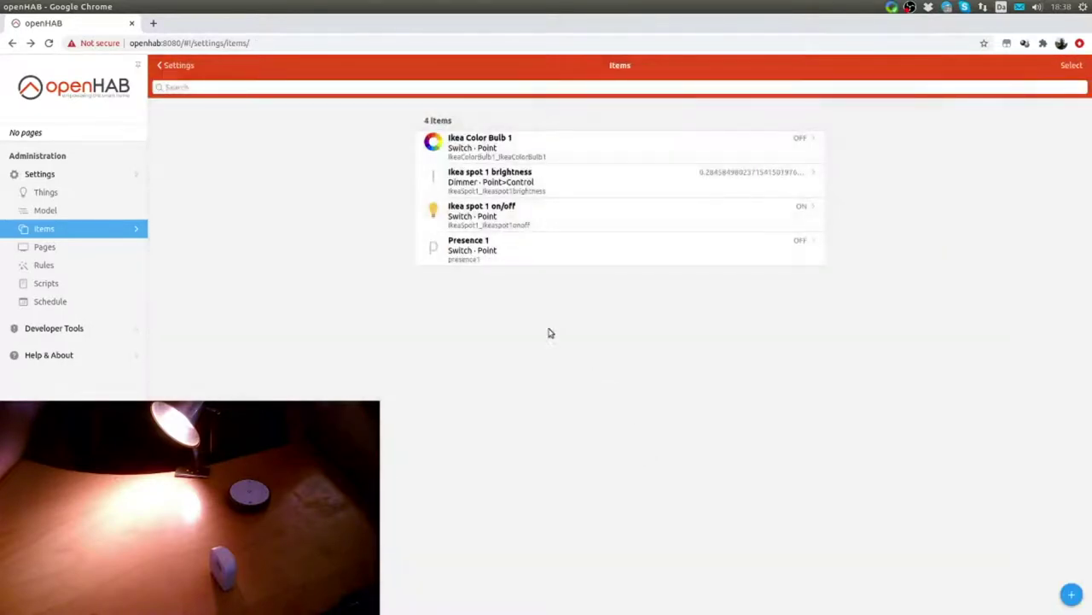
Open the Presence 1 item and start adding Expiration Timer metadata to it.
click(487, 254)
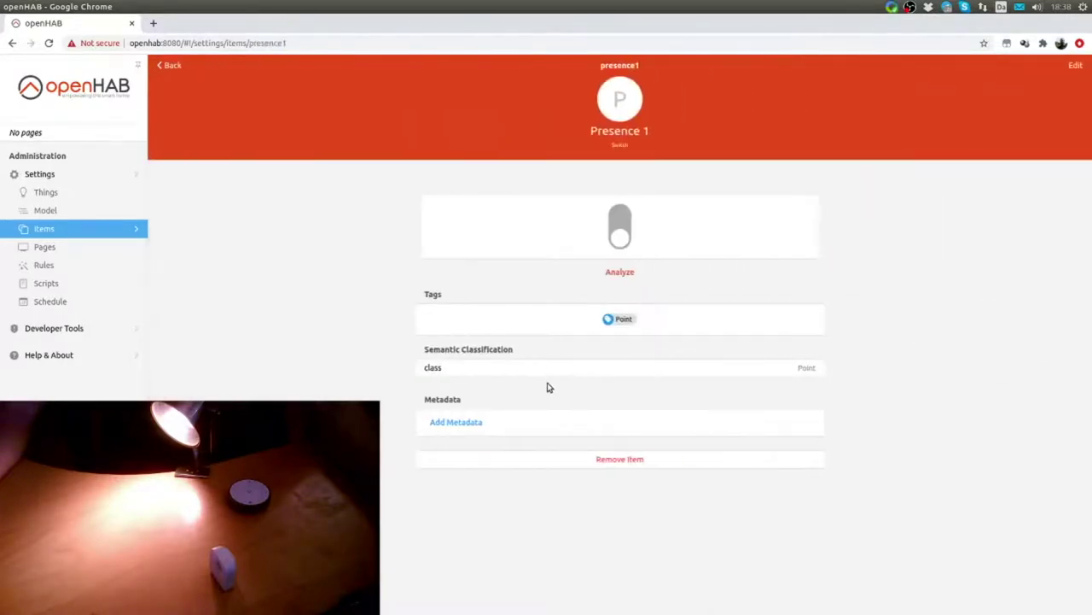
click(620, 226)
click(624, 223)
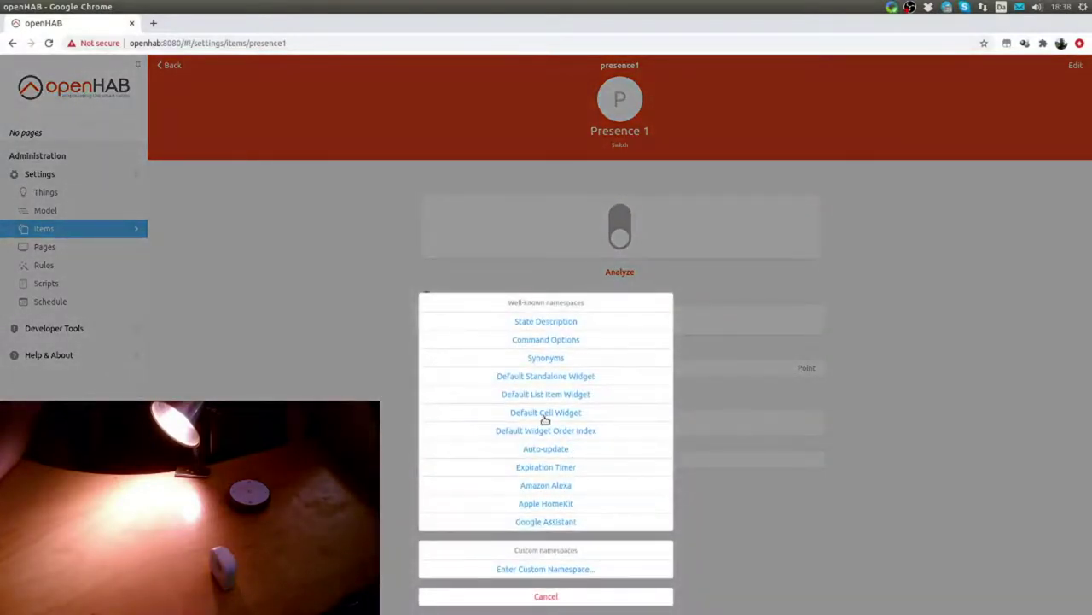
click(546, 467)
Make the Presence 1 expiration timer send the command OFF after a delay of 0h2m0s, and save it.
click(469, 167)
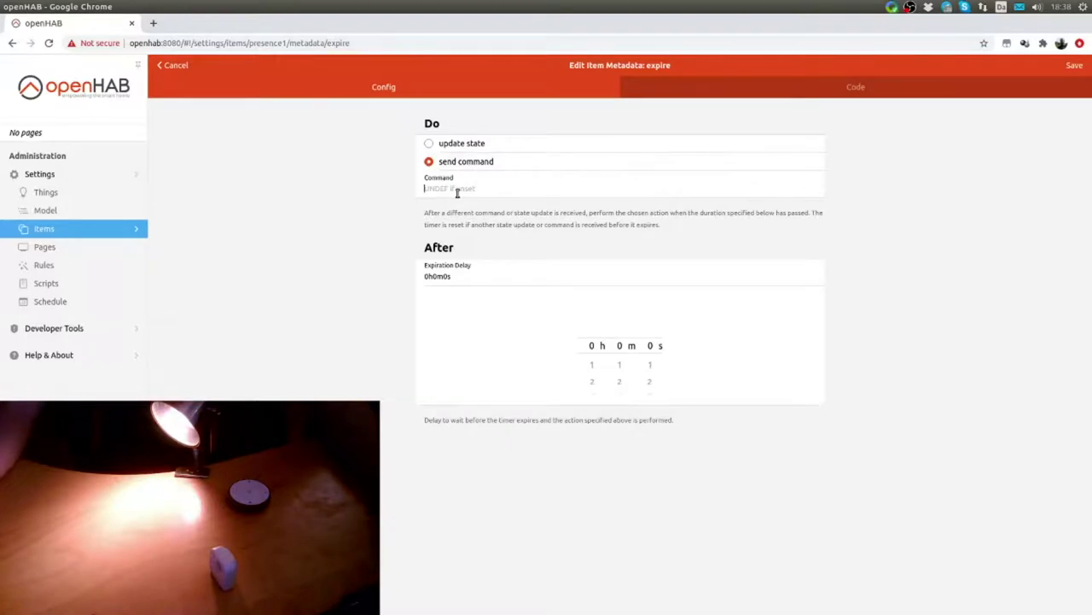
click(458, 193)
text(OFF)
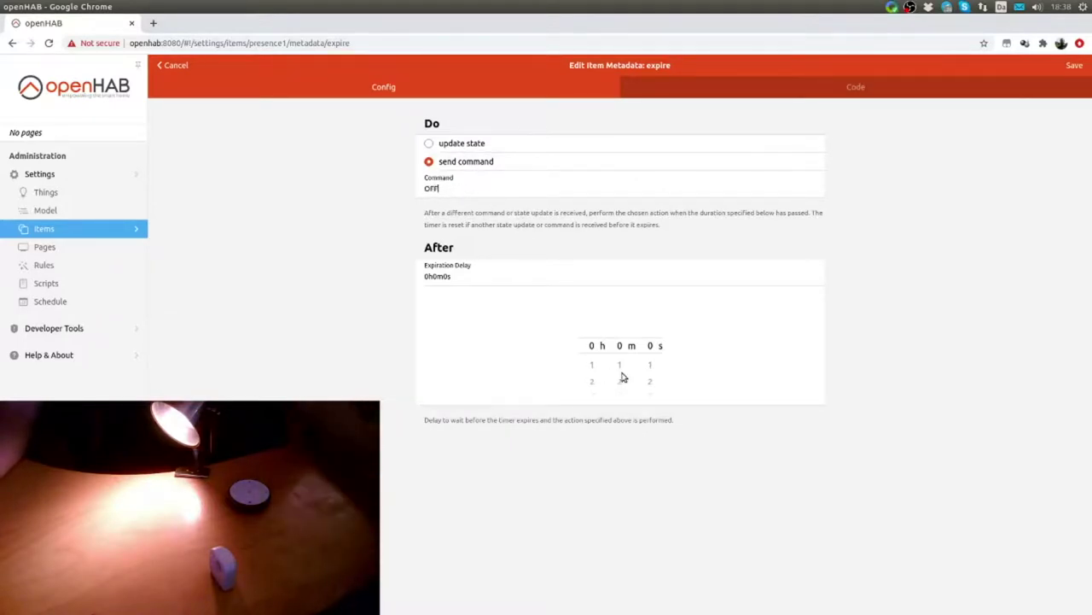
drag(624, 376, 621, 345)
click(1074, 67)
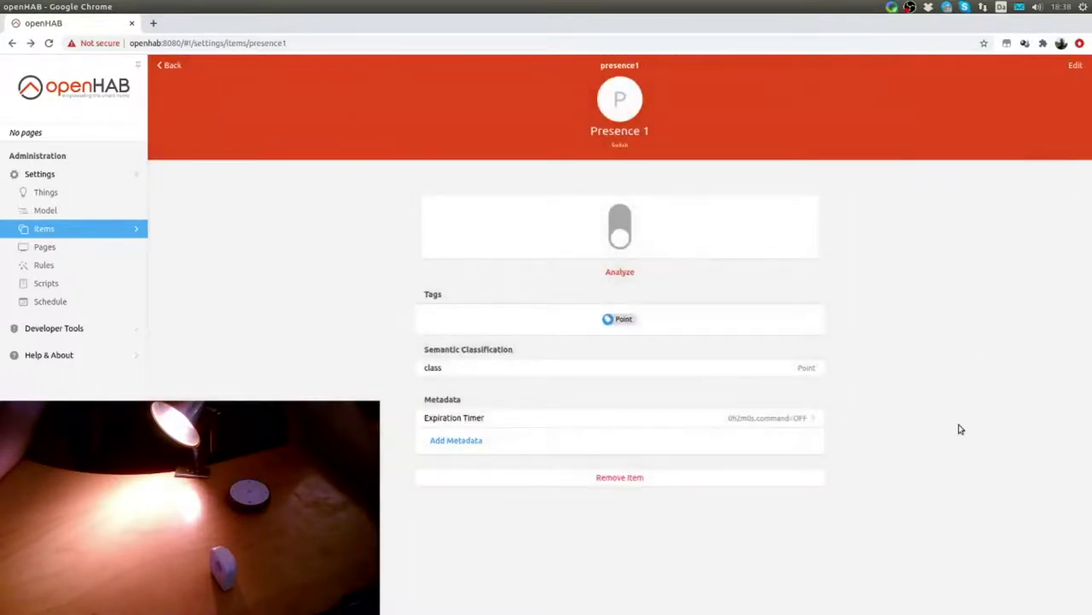
Open the Ikea spot 1 on/off item from the item list and switch the spot off.
click(83, 230)
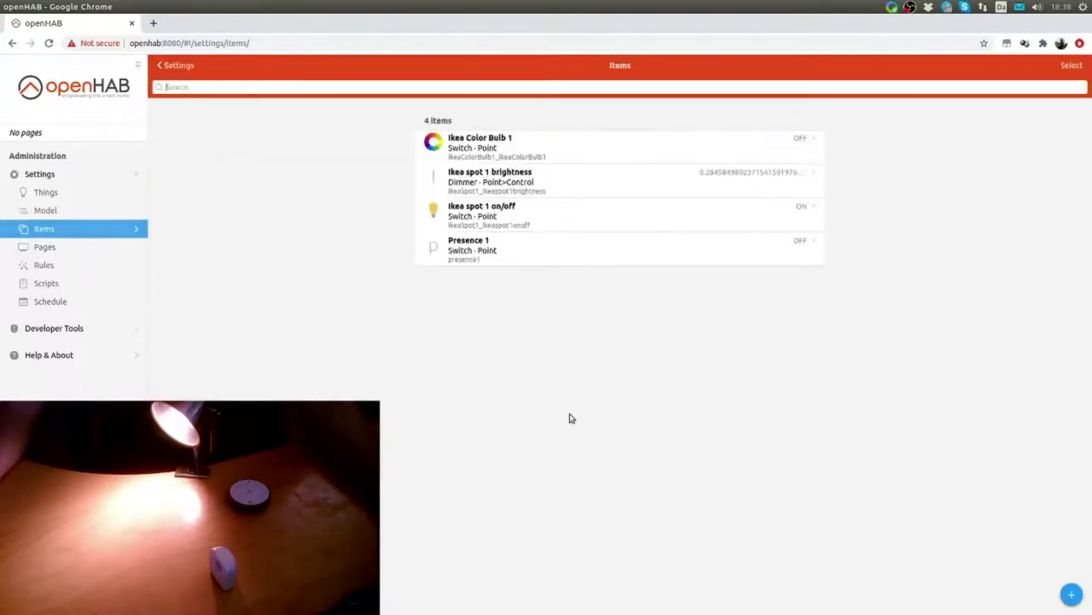
click(632, 221)
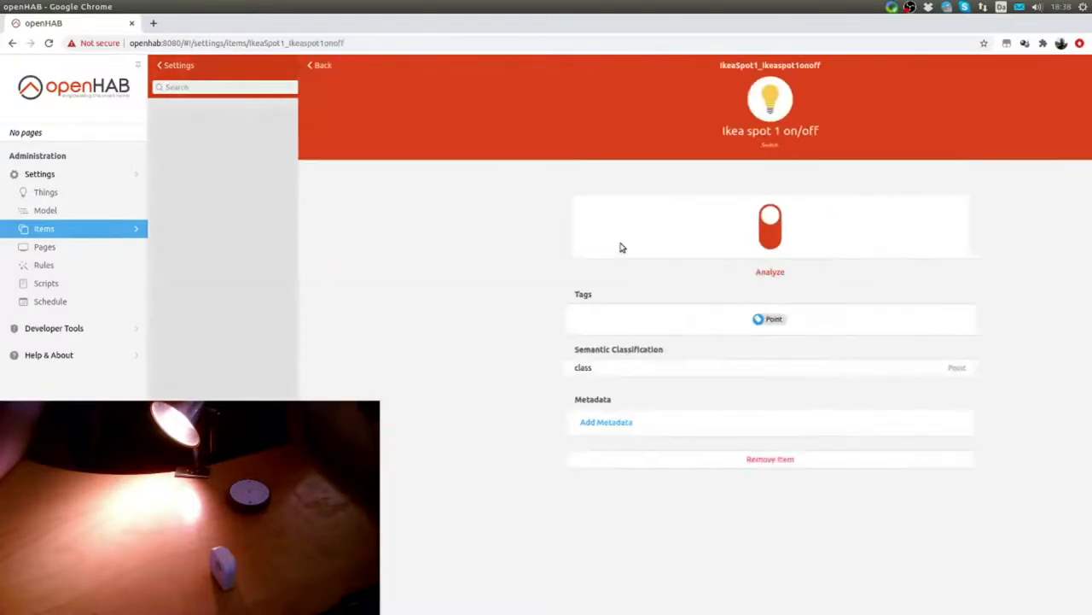
click(630, 253)
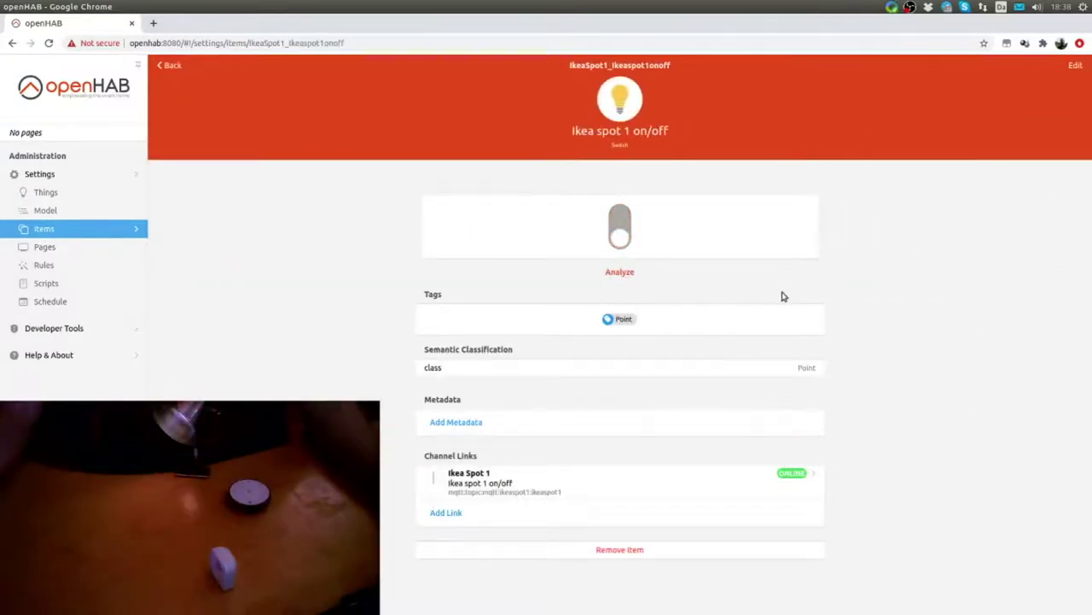
Reopen the Ikea spot 1 on/off item to check its switch state and metadata, and return to the item list.
click(68, 235)
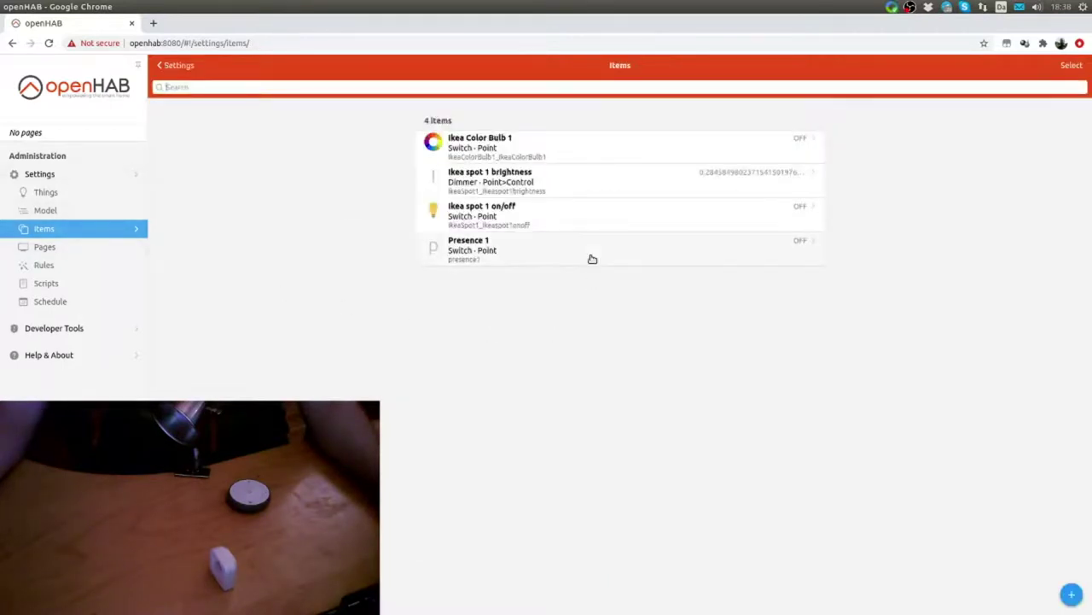
click(495, 217)
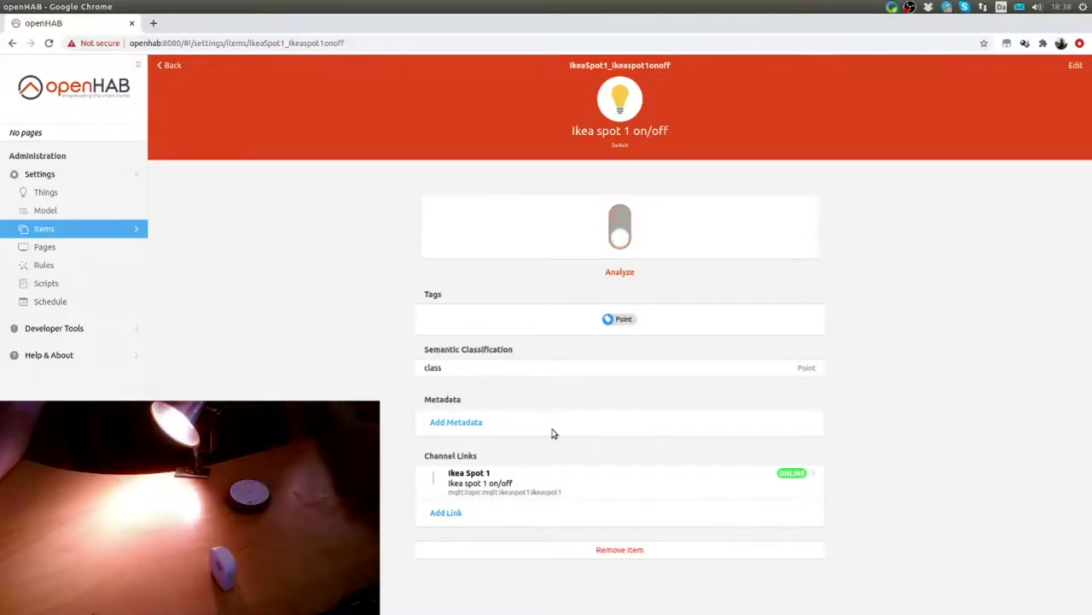
click(26, 228)
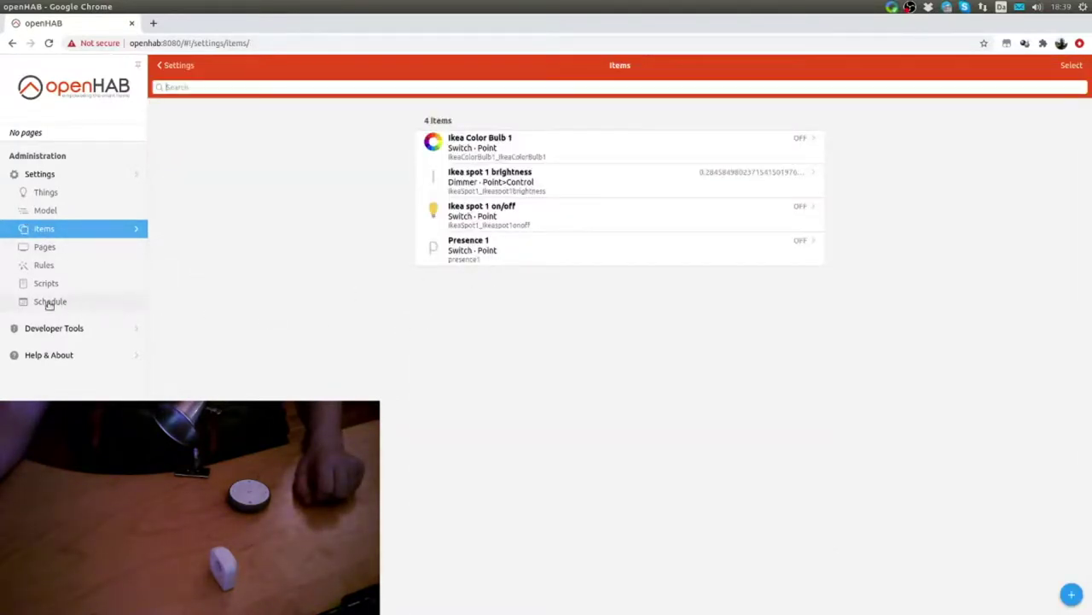
Try to point the Osram motion 1 motion rule's ON command at the Presence 1 item, and go back to the item list.
click(42, 268)
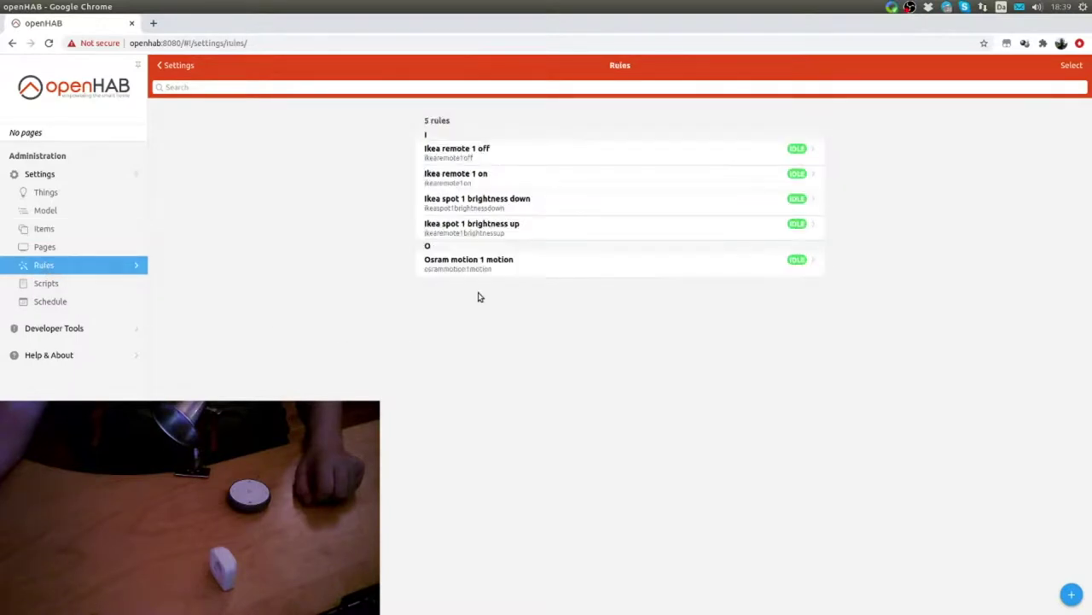
click(492, 269)
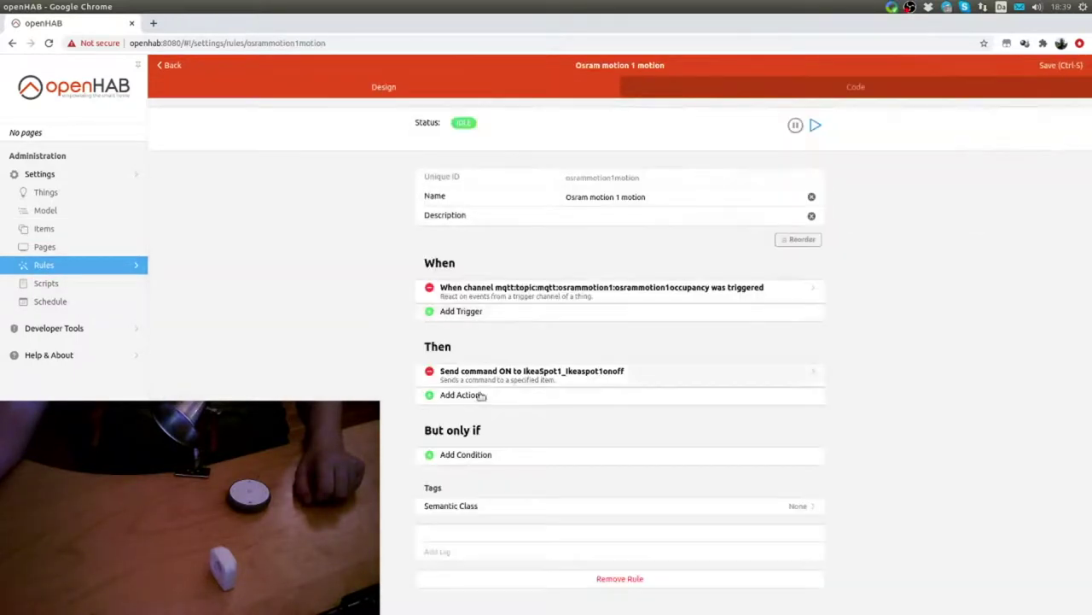
click(546, 378)
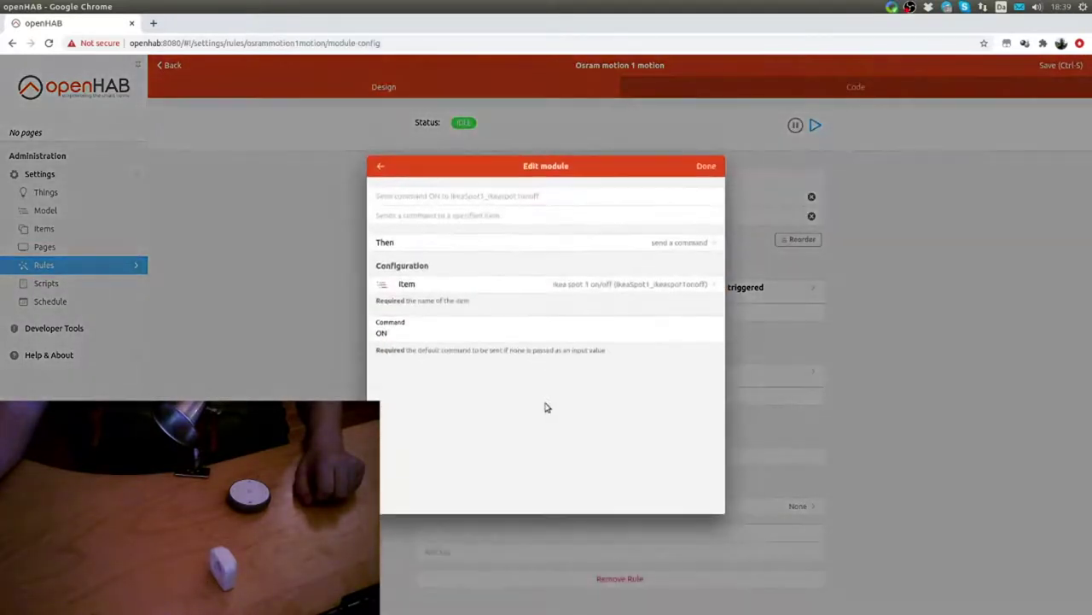
click(590, 285)
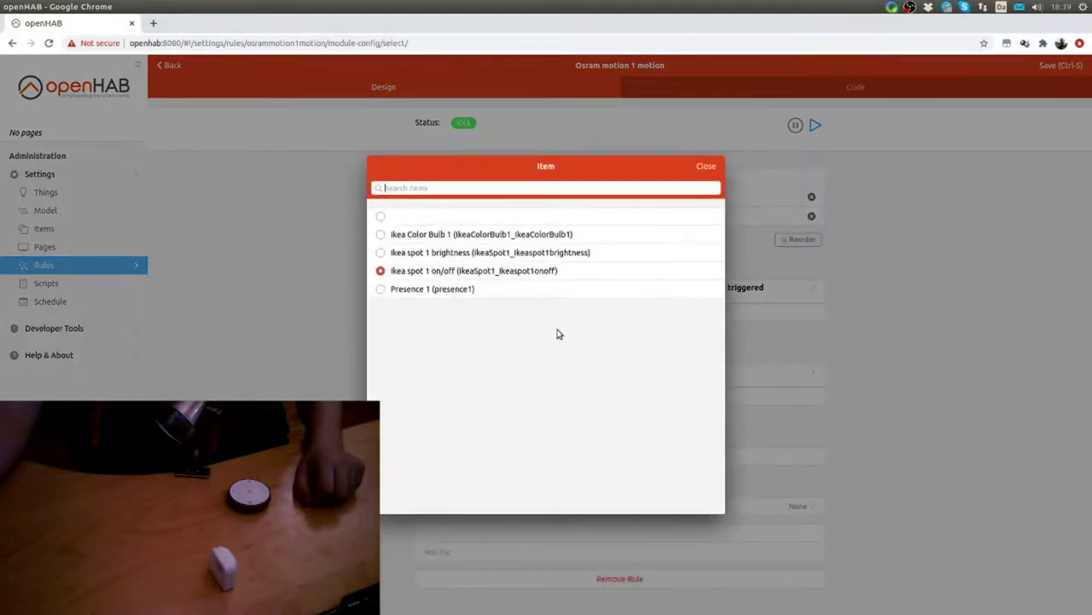
click(415, 291)
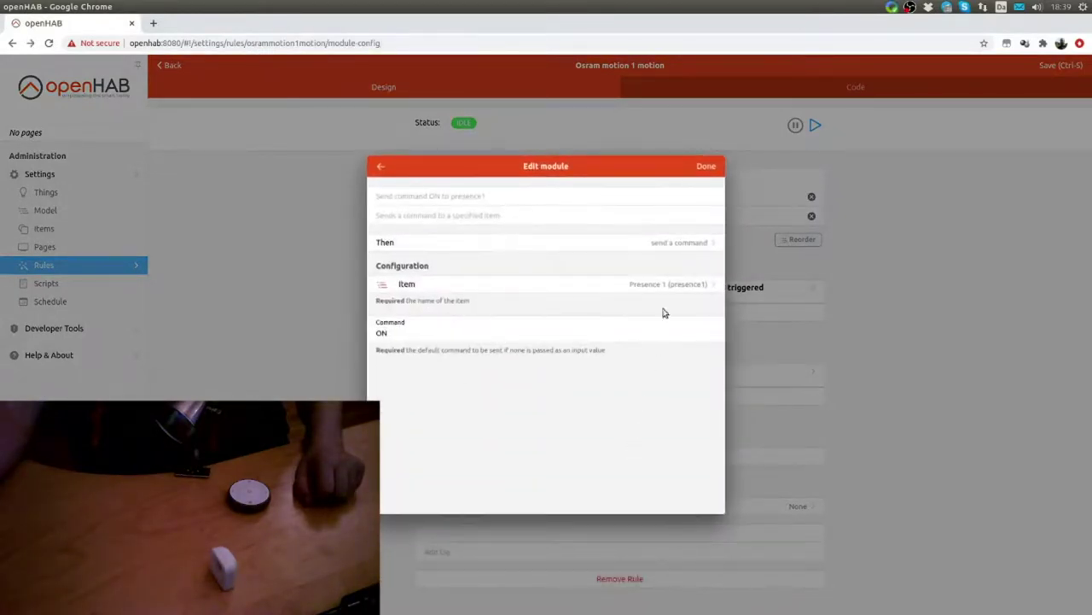
click(705, 167)
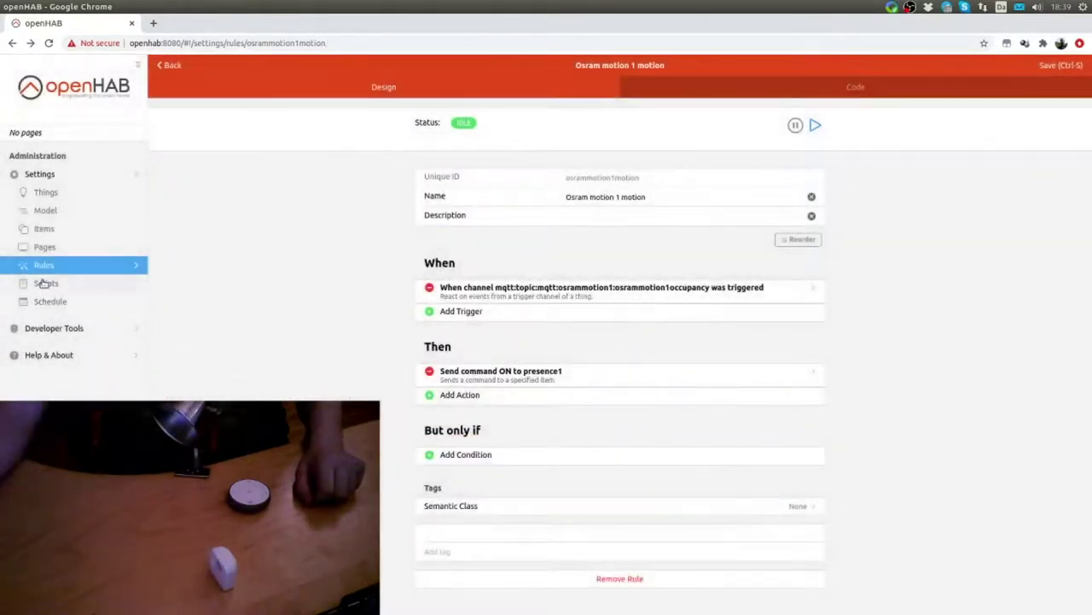
click(44, 230)
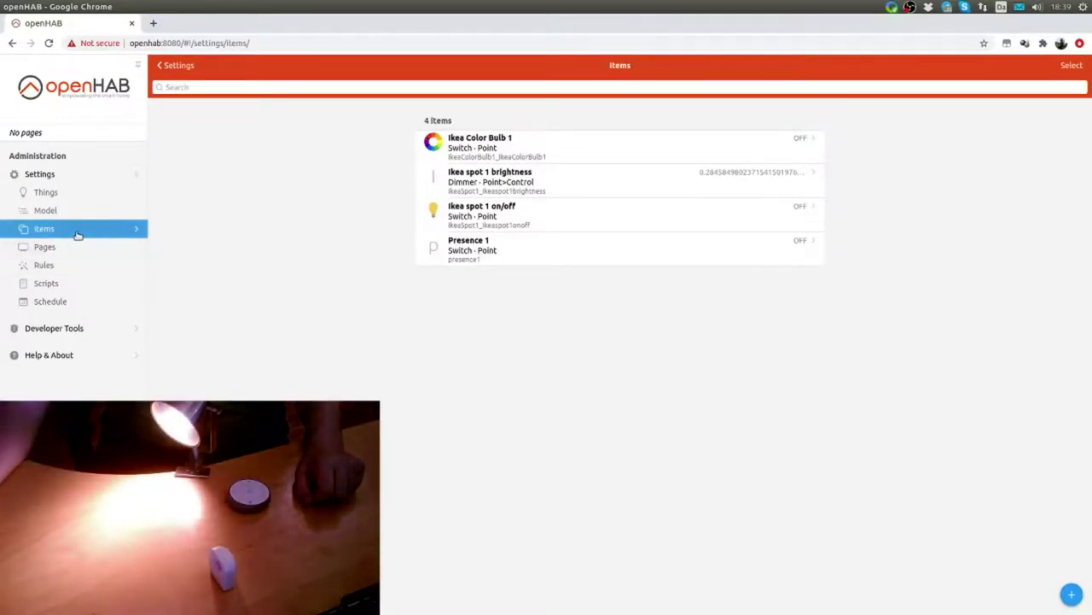
Change the action of the Osram motion 1 motion rule so that it sends the ON command to Presence 1.
click(41, 266)
click(554, 271)
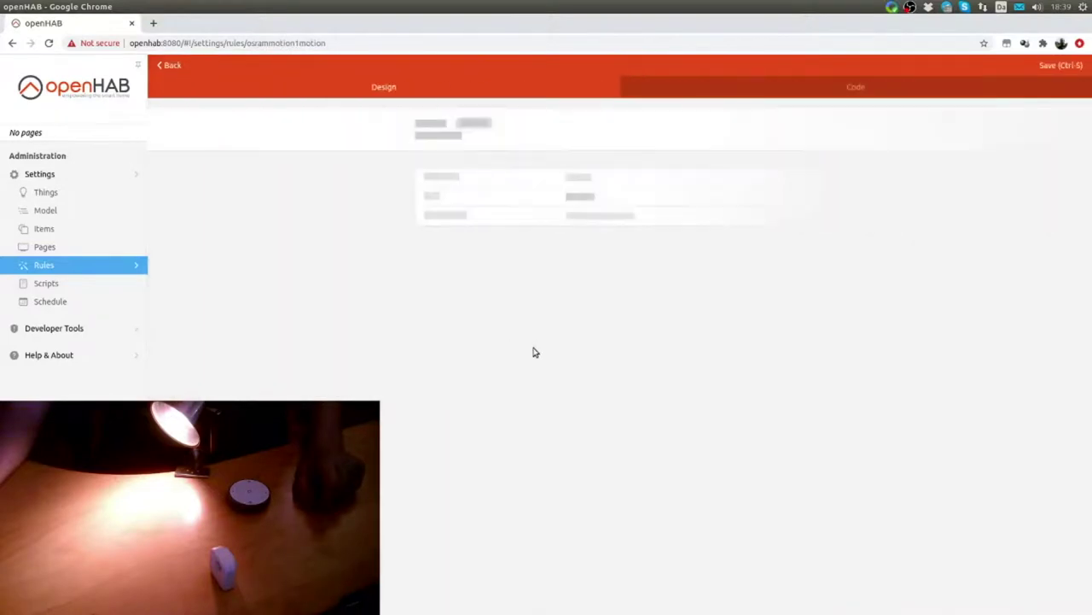
click(583, 376)
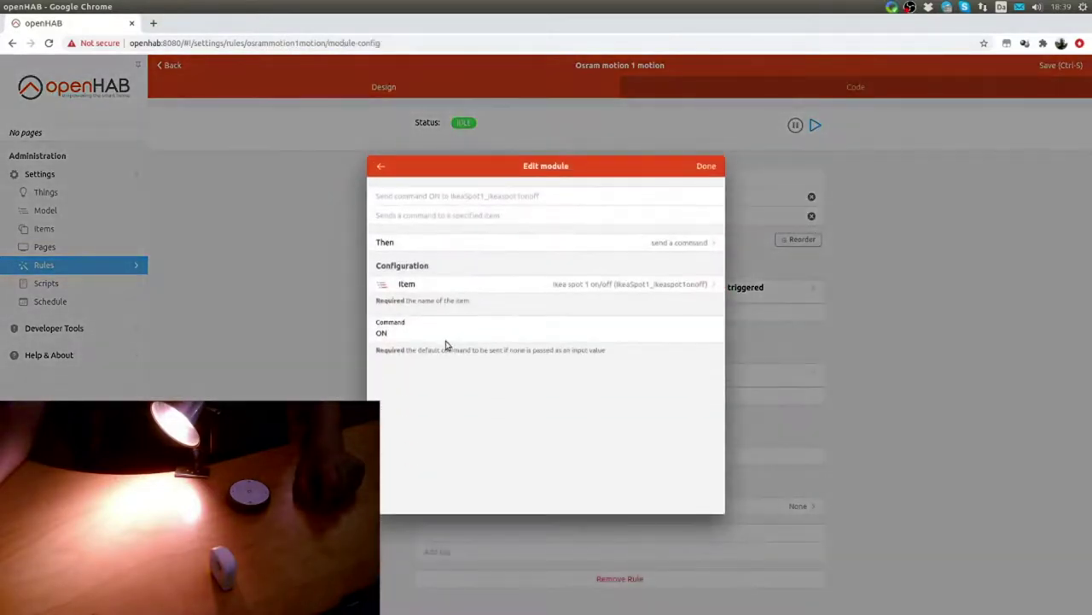
click(649, 281)
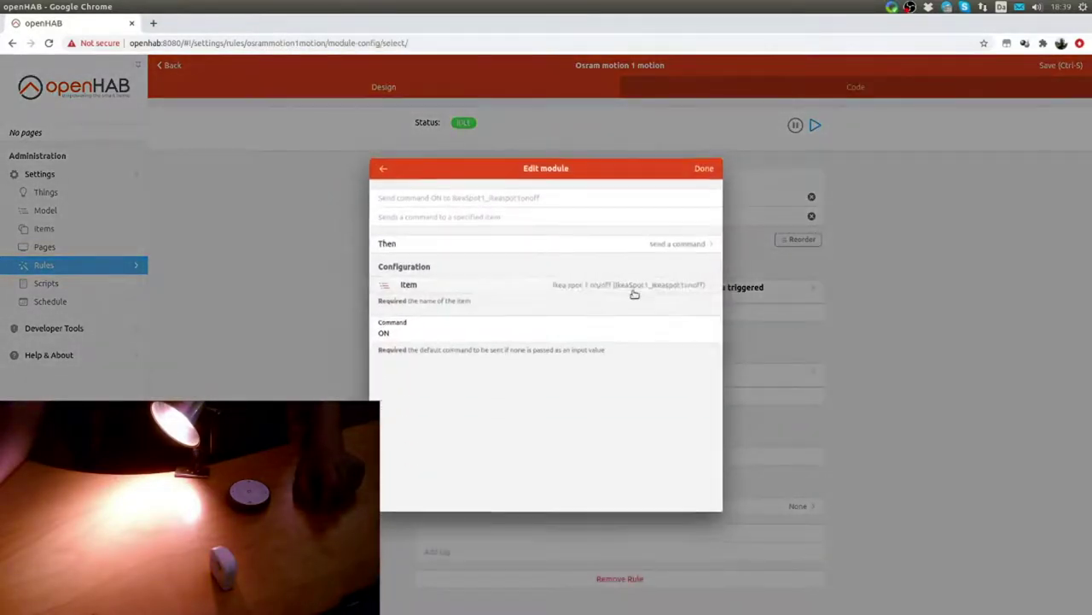
click(454, 294)
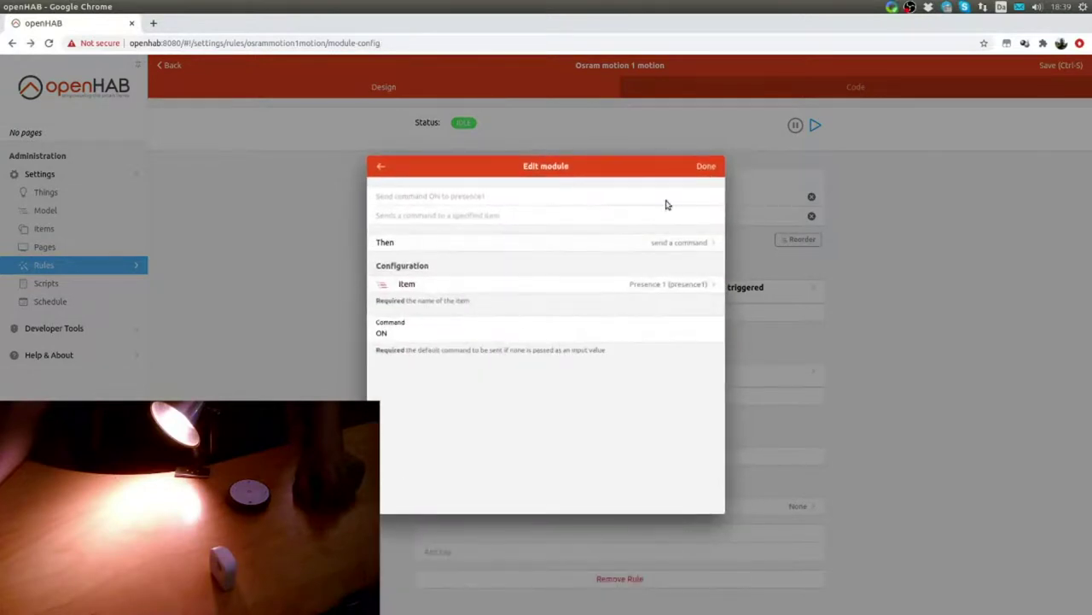
click(706, 167)
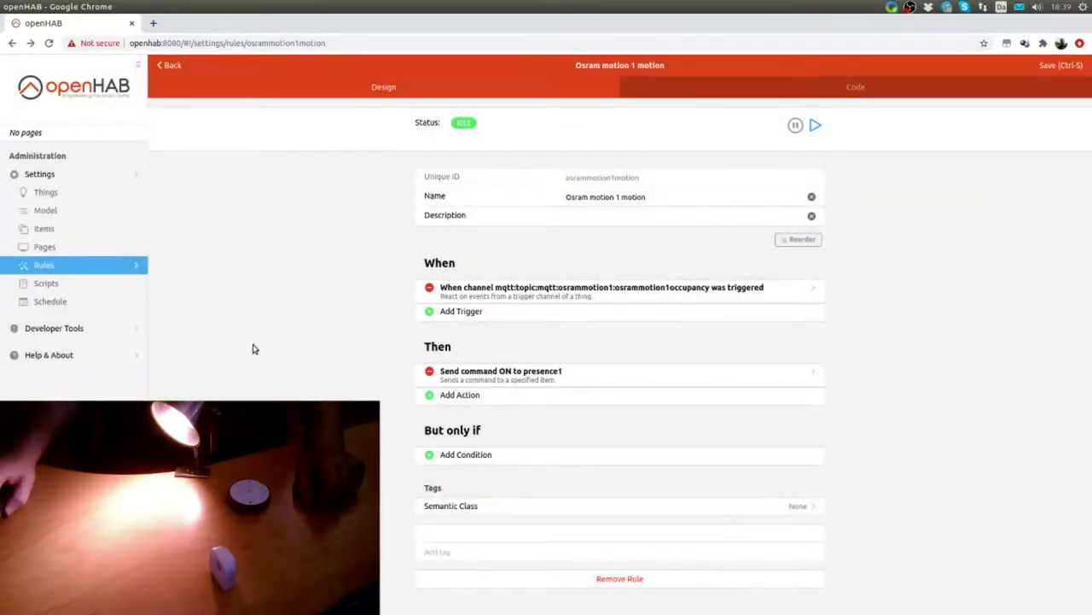
Reopen the Osram motion 1 motion rule from the rules list to check its action.
click(45, 246)
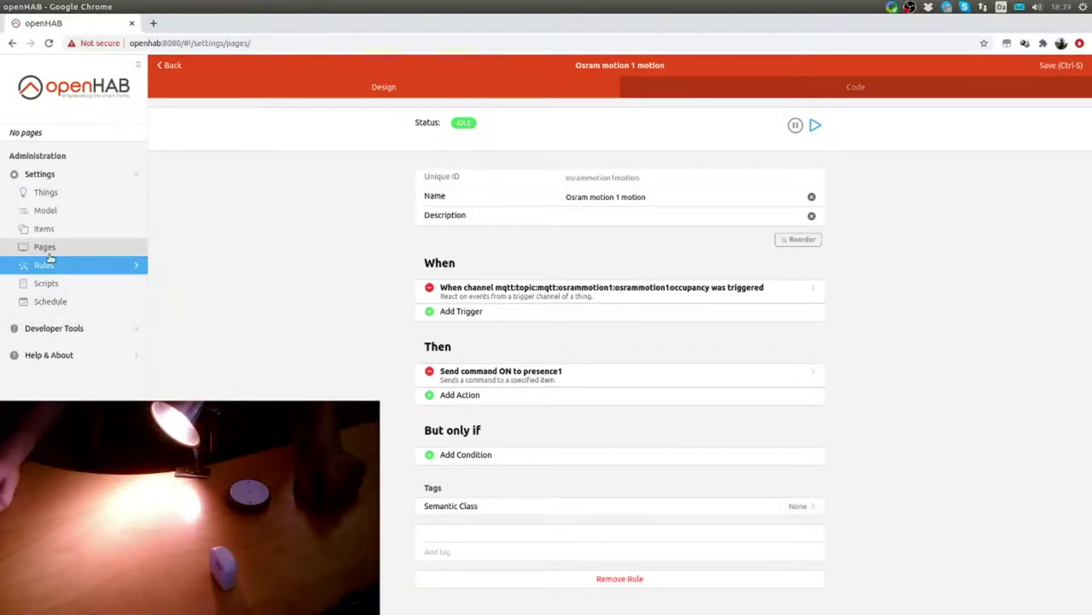
click(44, 266)
click(518, 261)
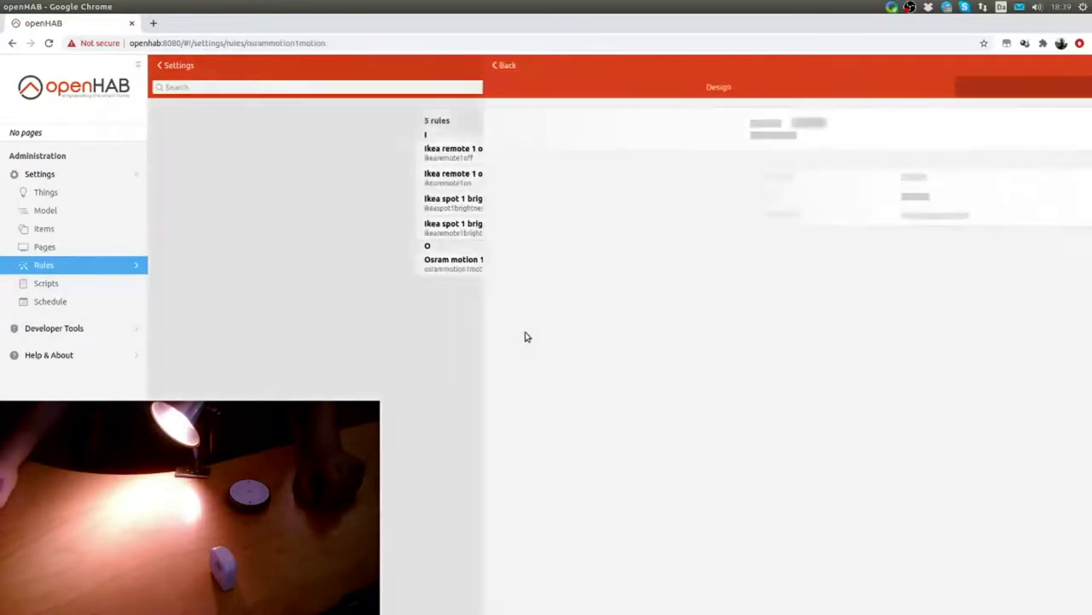
Check the state of Presence 1 in the refreshed item list and on the item's own page.
click(33, 231)
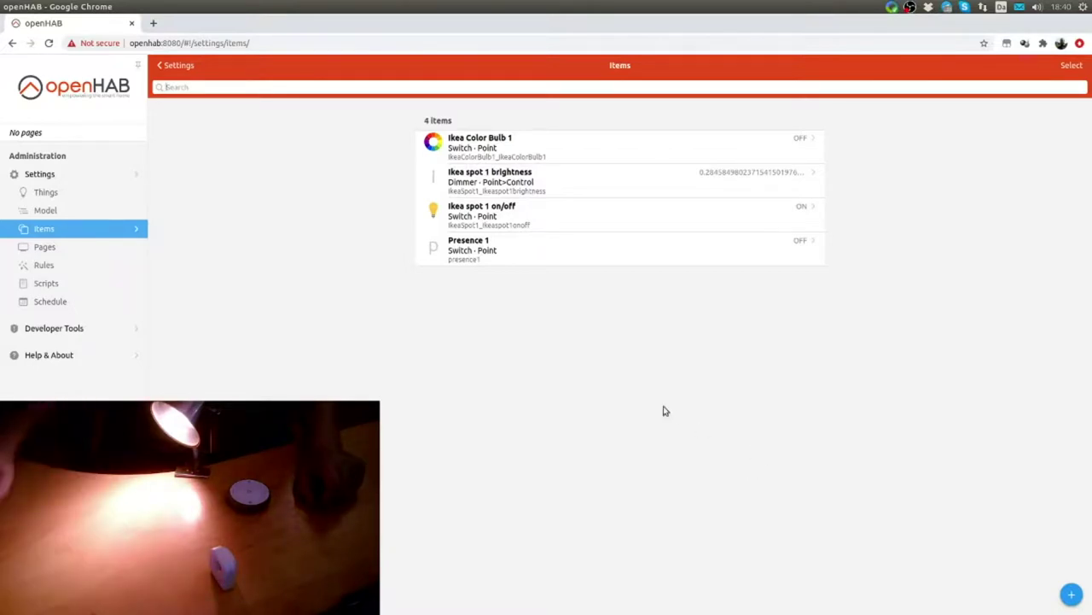
click(42, 247)
click(50, 231)
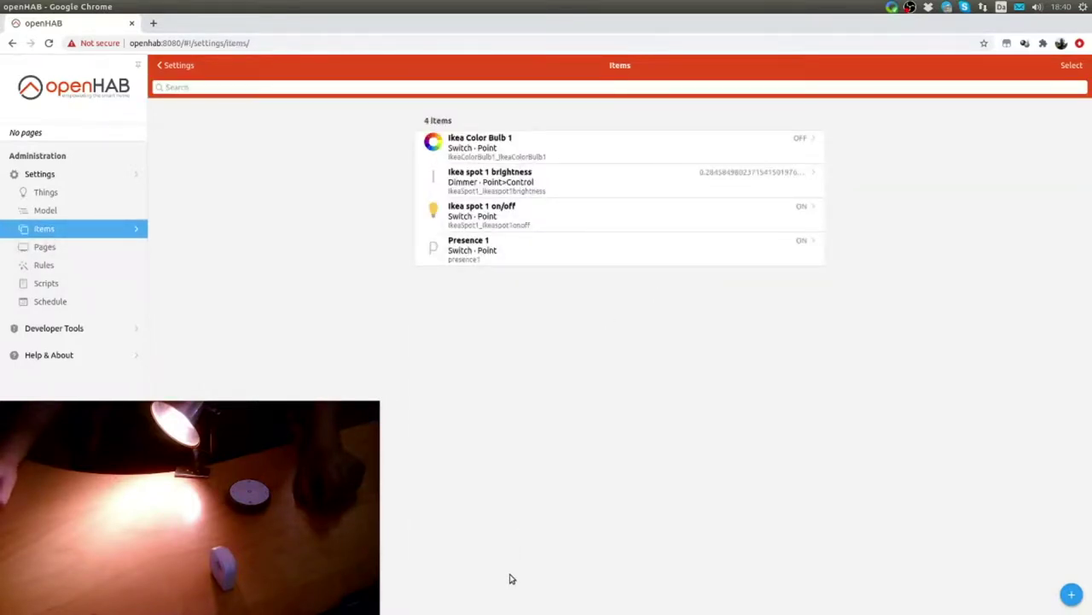
click(627, 256)
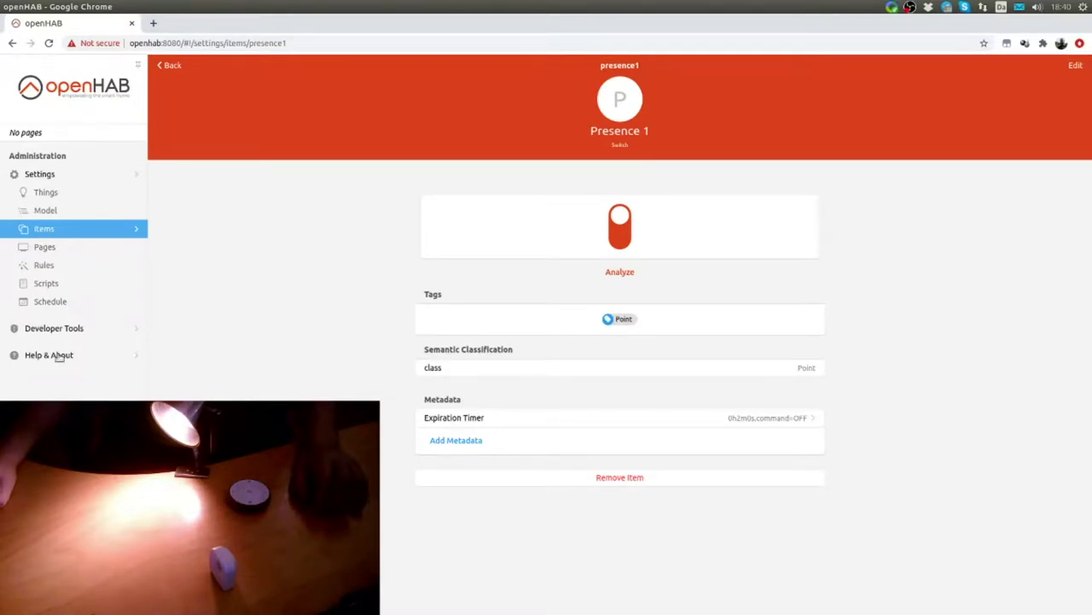
Start creating a new rule from the rules list.
click(41, 266)
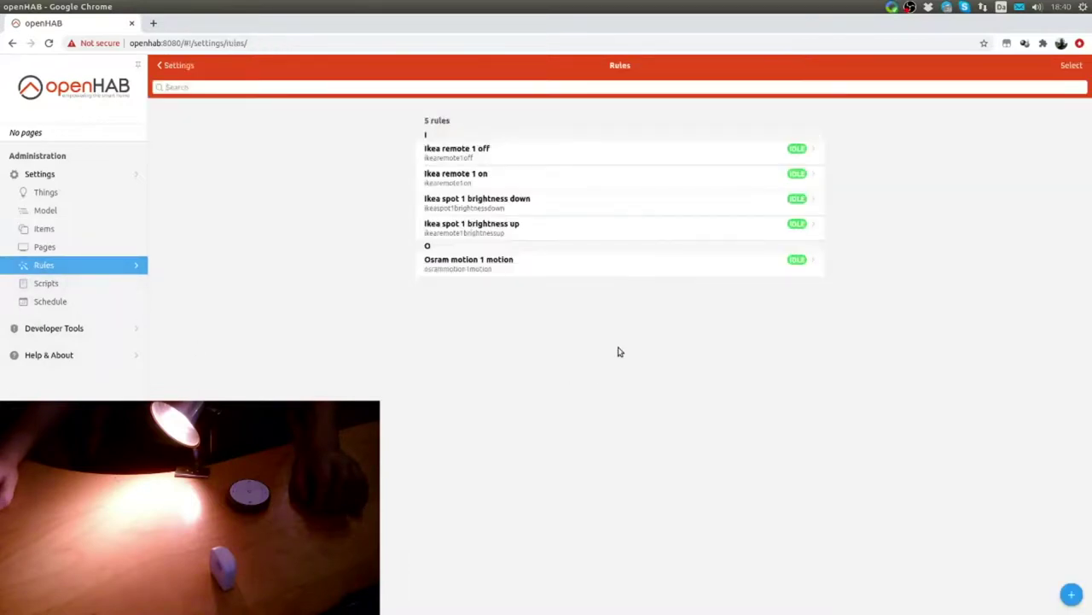
click(1072, 594)
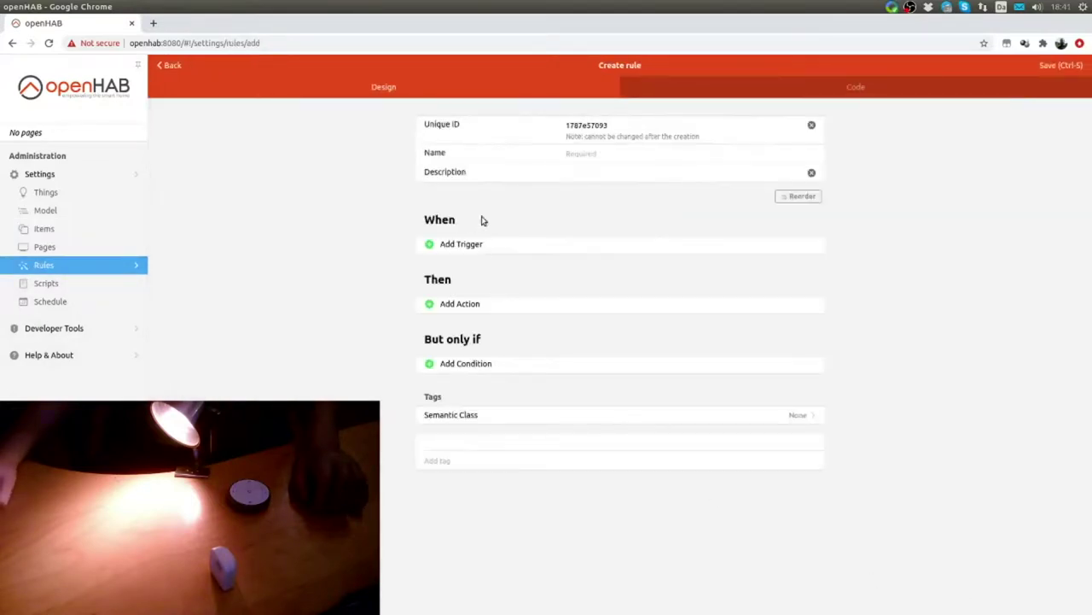
click(461, 246)
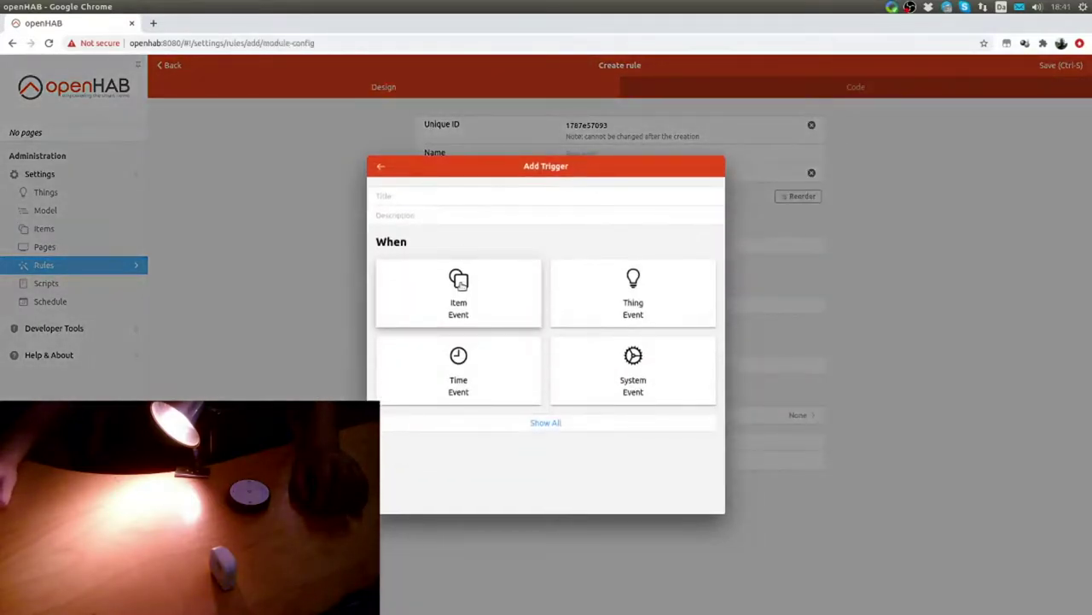
click(638, 293)
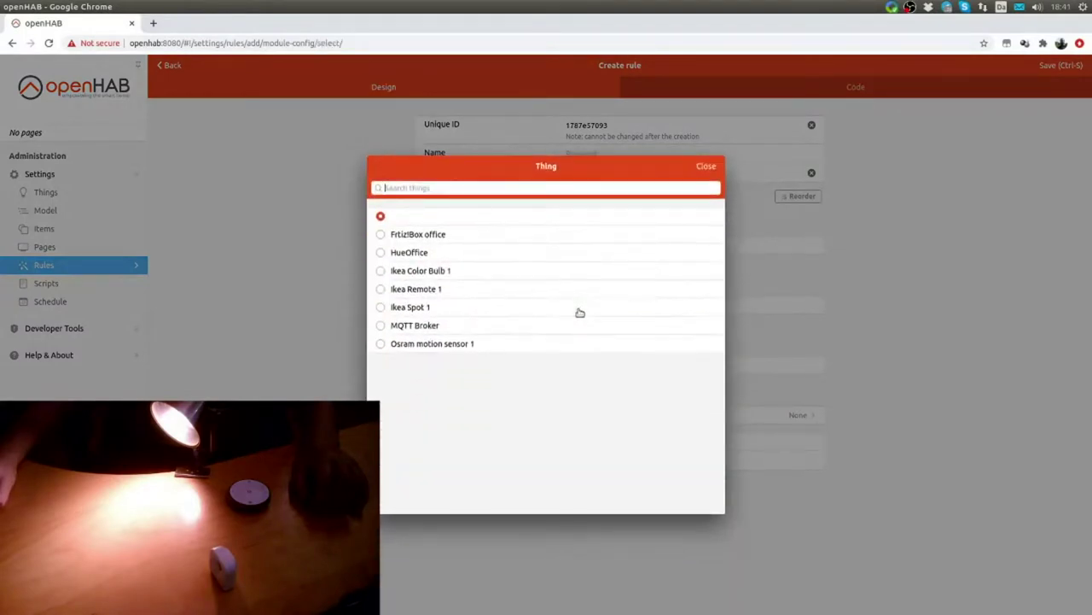
click(706, 165)
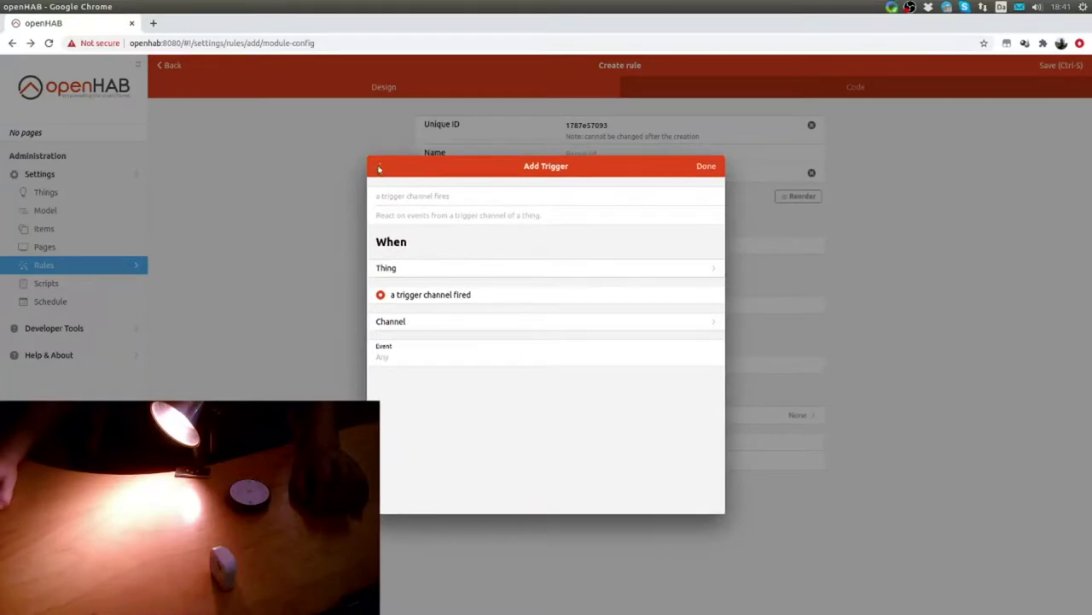
click(380, 168)
Add an item event trigger that fires the new rule when Presence 1 receives the command ON.
click(507, 244)
click(452, 283)
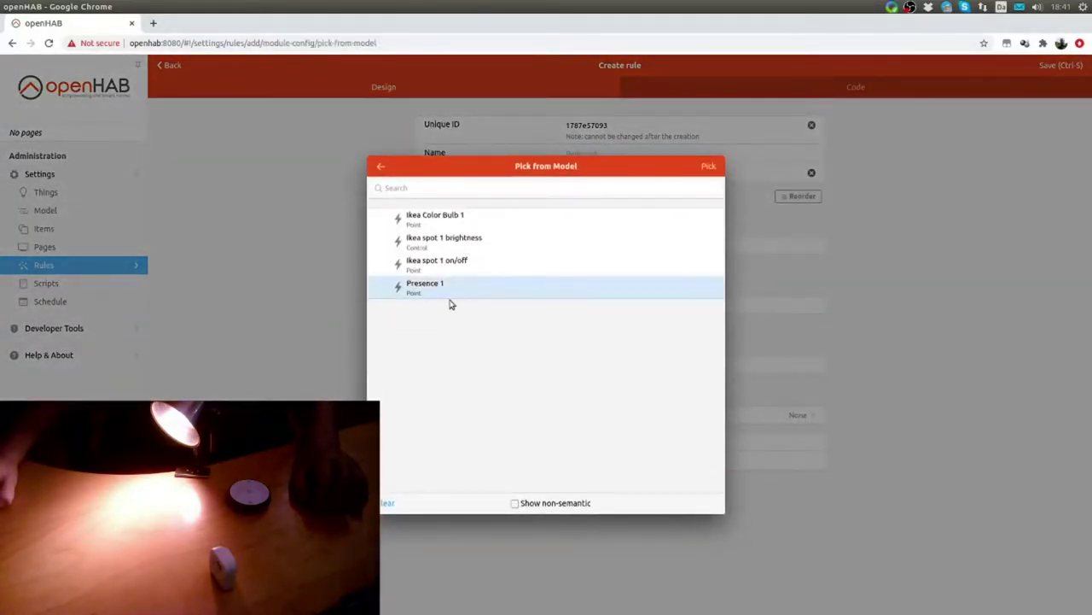
click(708, 167)
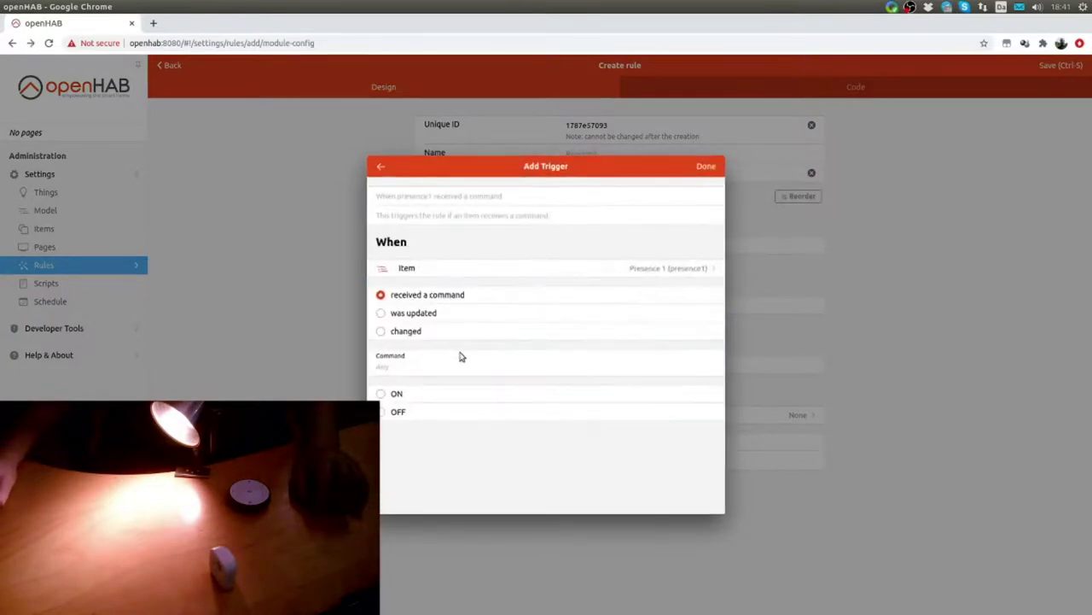
click(396, 393)
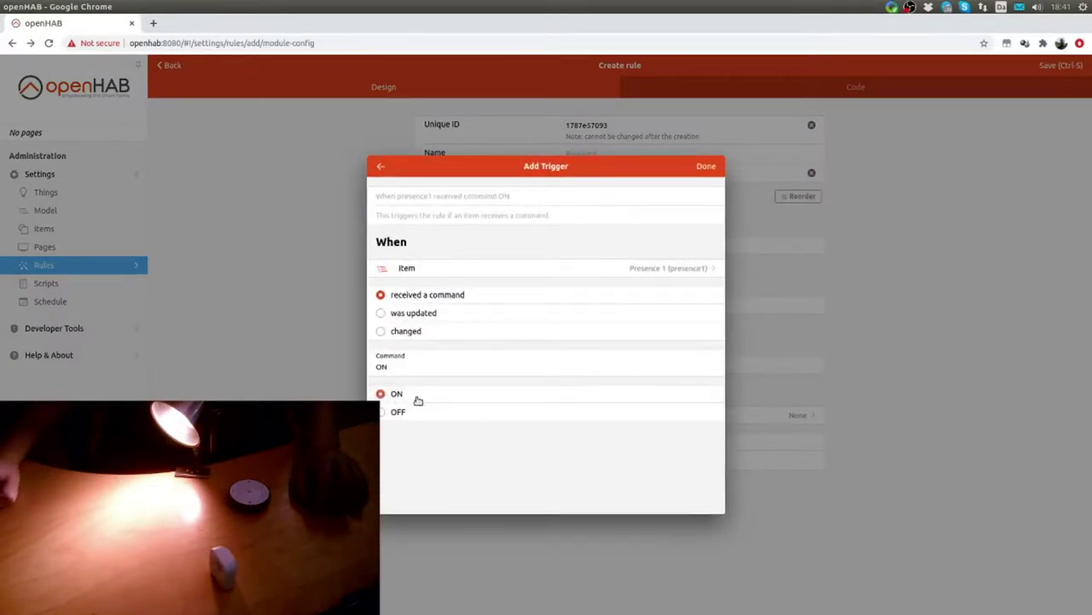
click(710, 169)
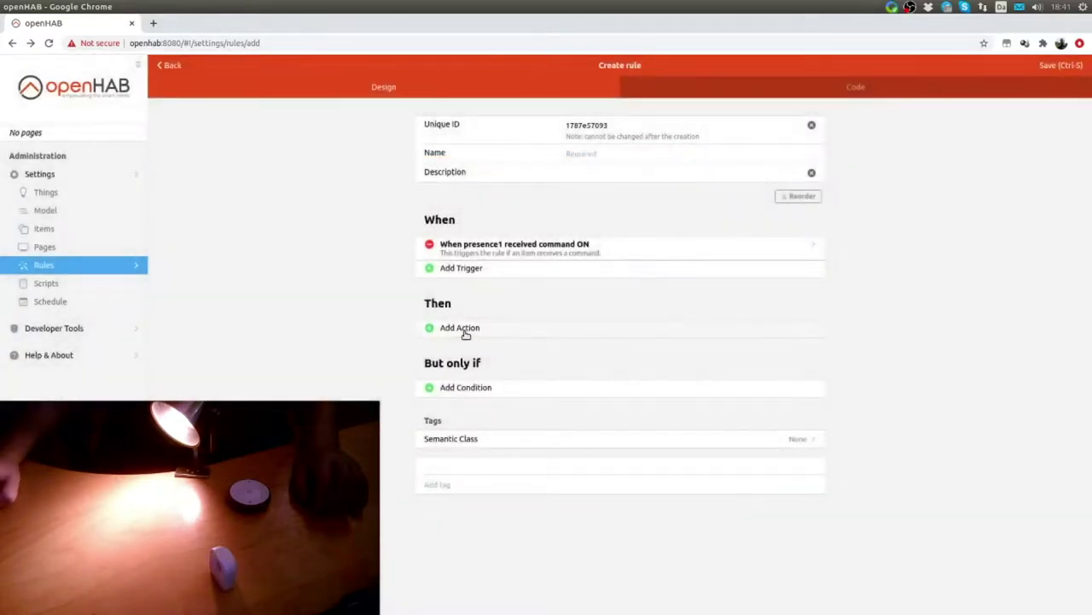
Add an item action to the rule that sends the command ON to Ikea spot 1 on/off.
click(466, 328)
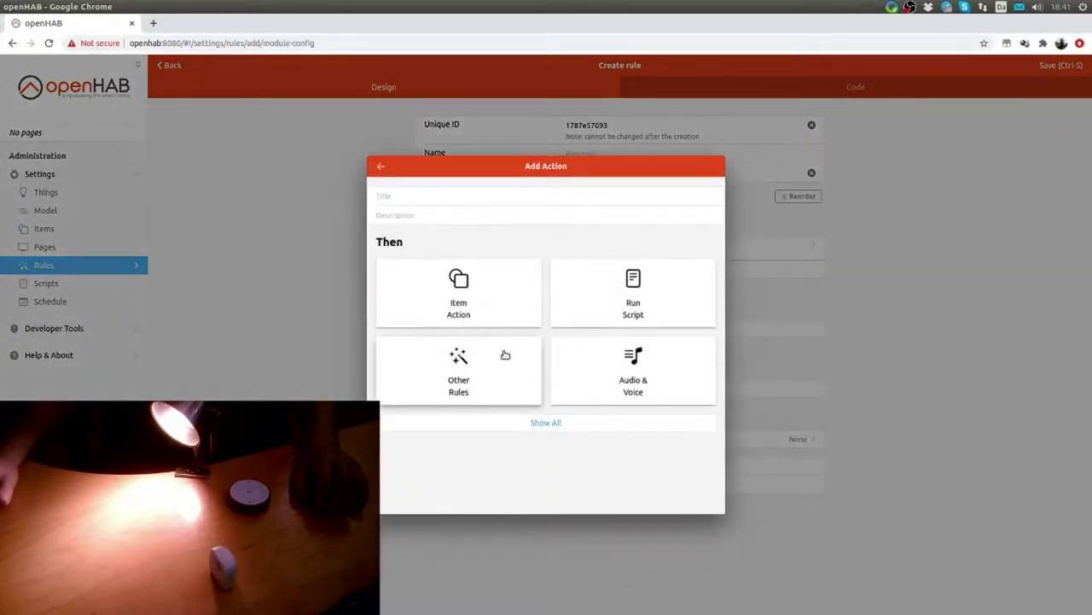
click(482, 317)
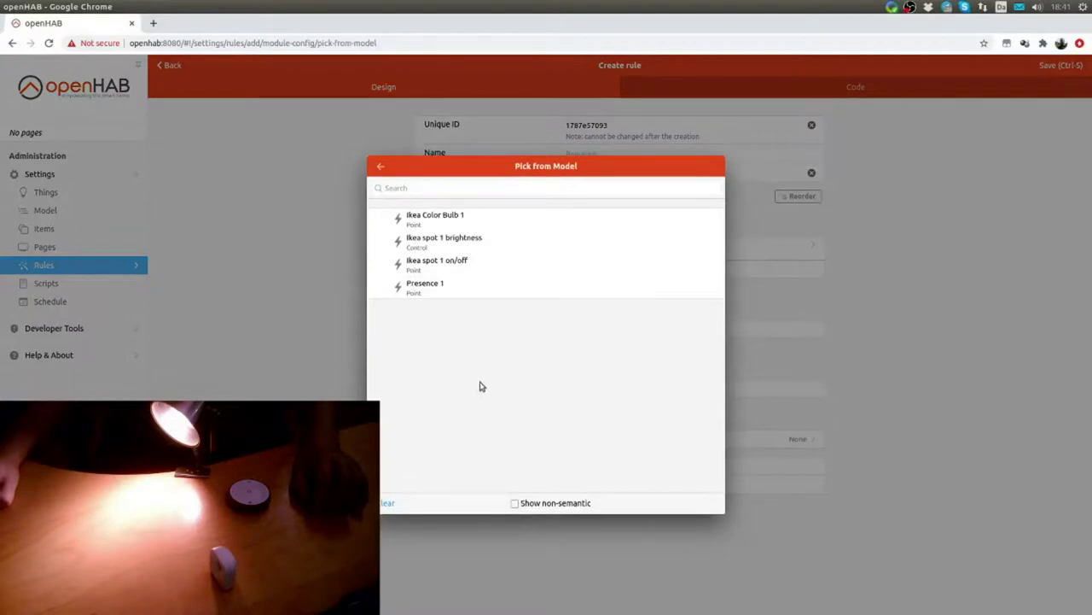
click(450, 271)
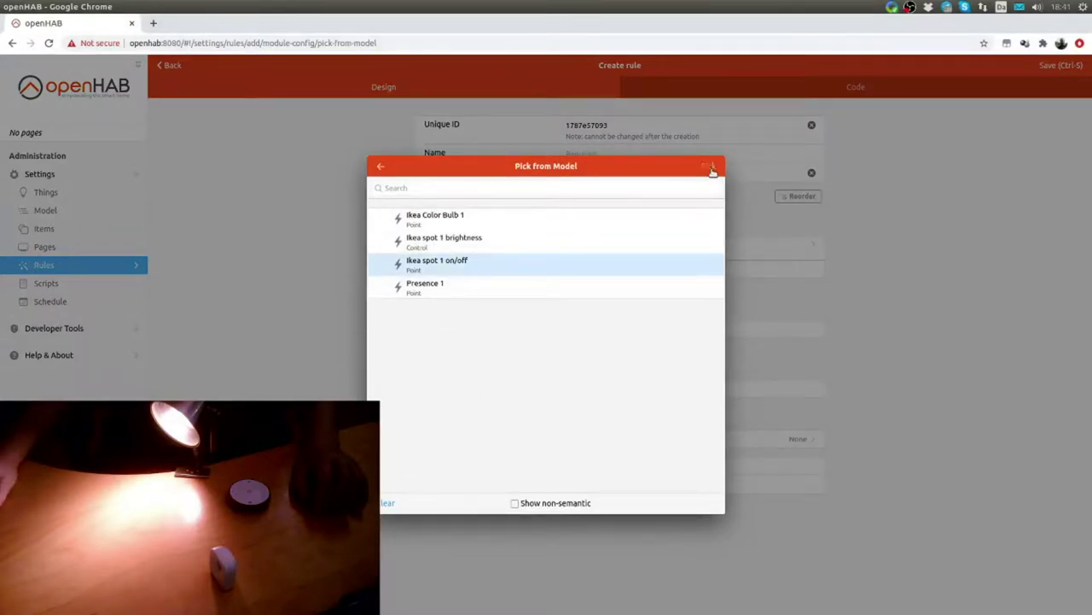
click(710, 167)
click(382, 377)
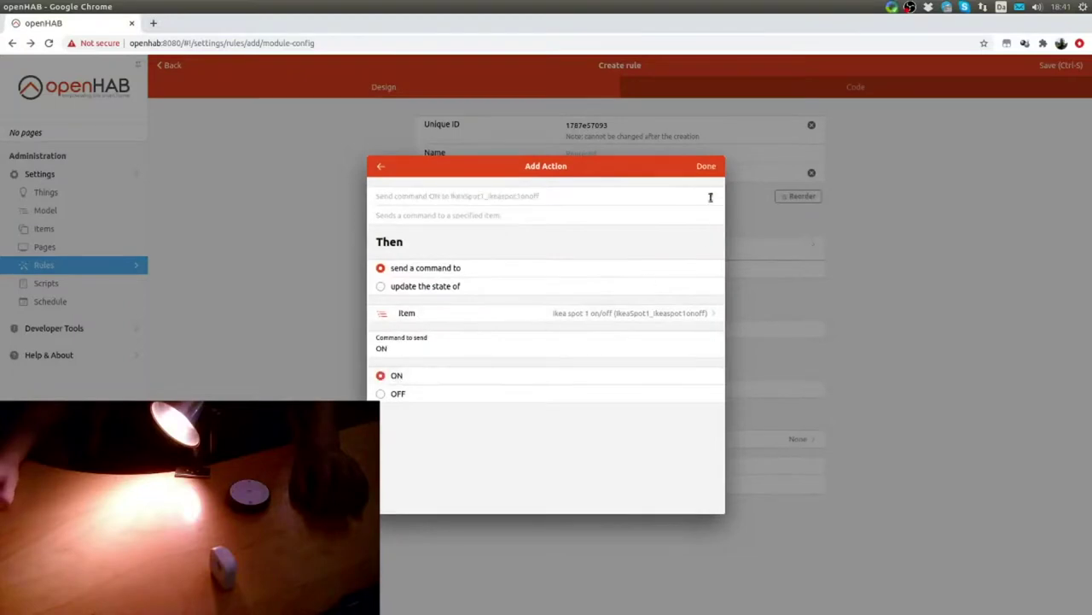
click(708, 167)
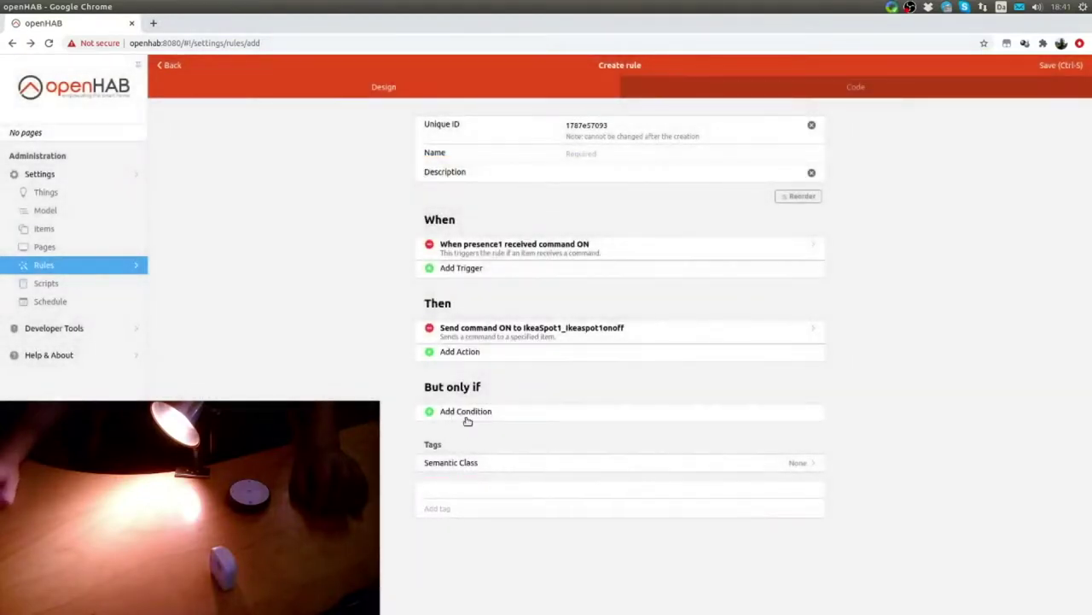
Add an item condition so the rule runs only if Ikea spot 1 on/off is equal to OFF.
click(466, 415)
click(459, 290)
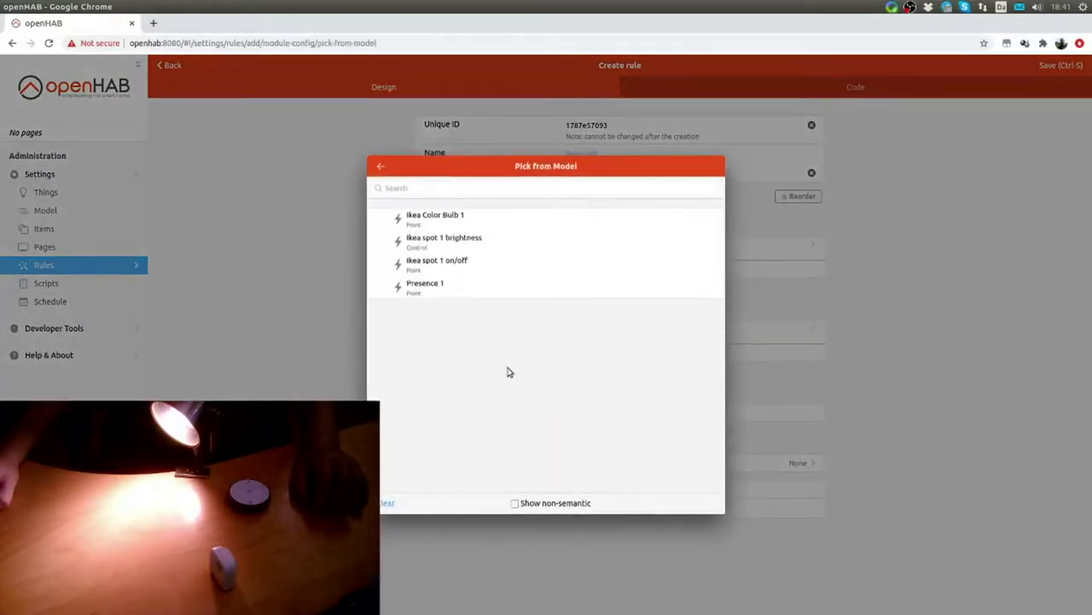
click(435, 267)
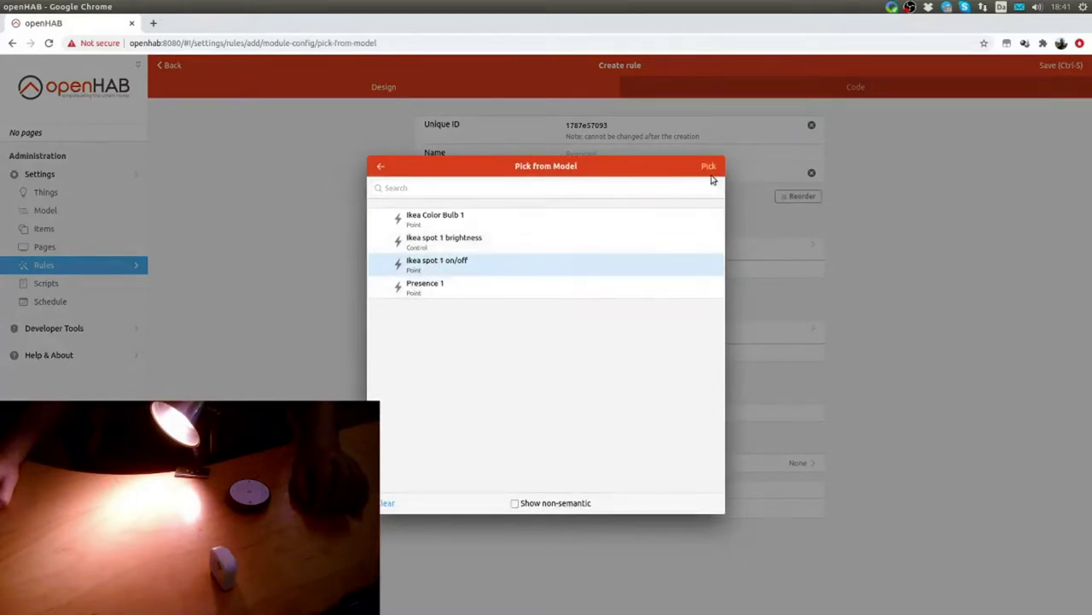
click(708, 167)
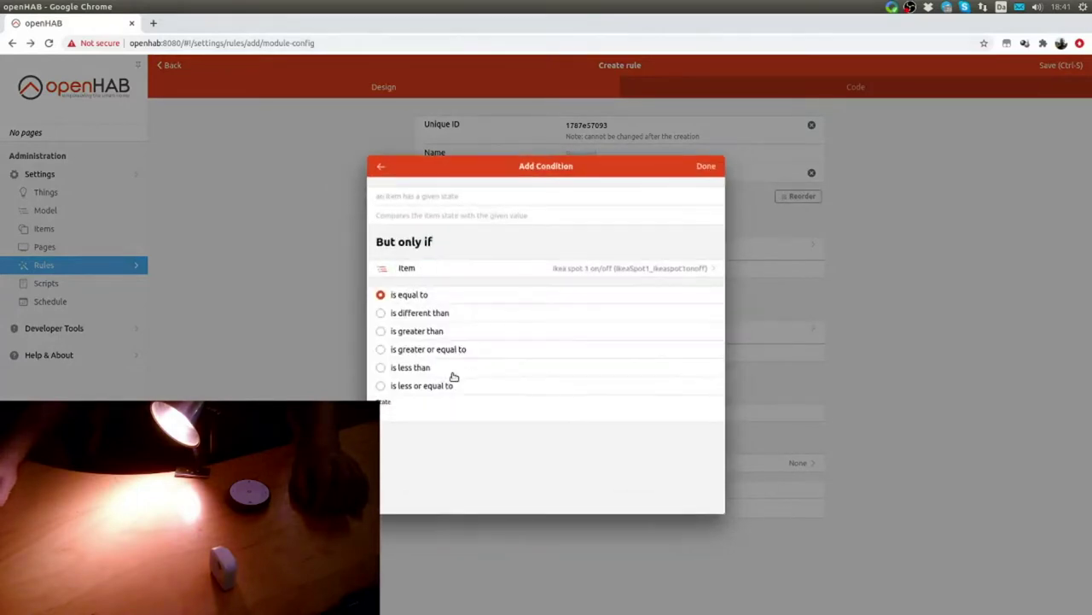
click(402, 415)
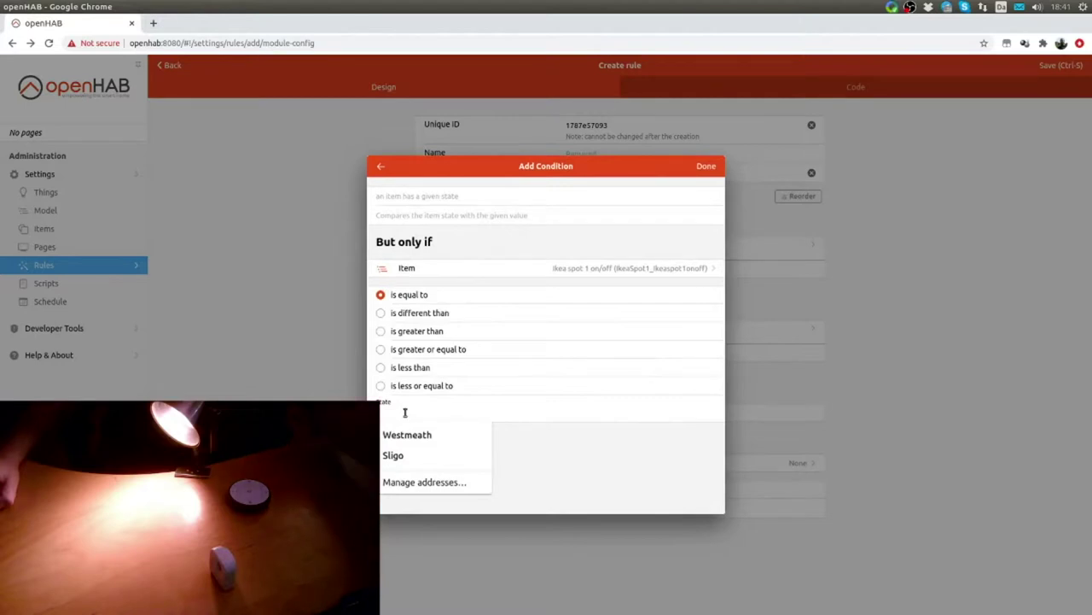
click(404, 416)
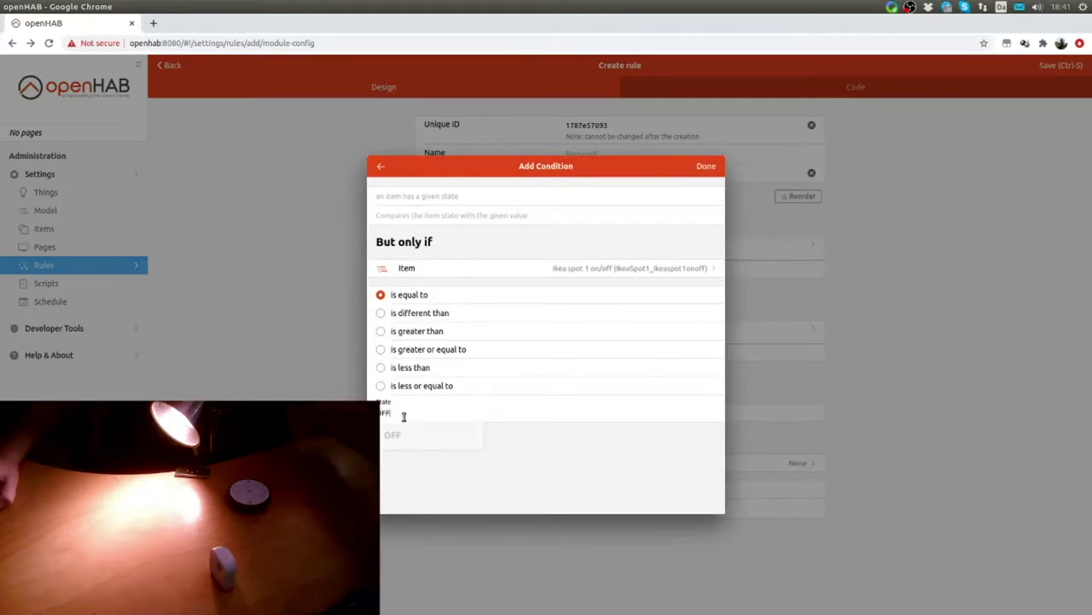
click(463, 455)
click(706, 165)
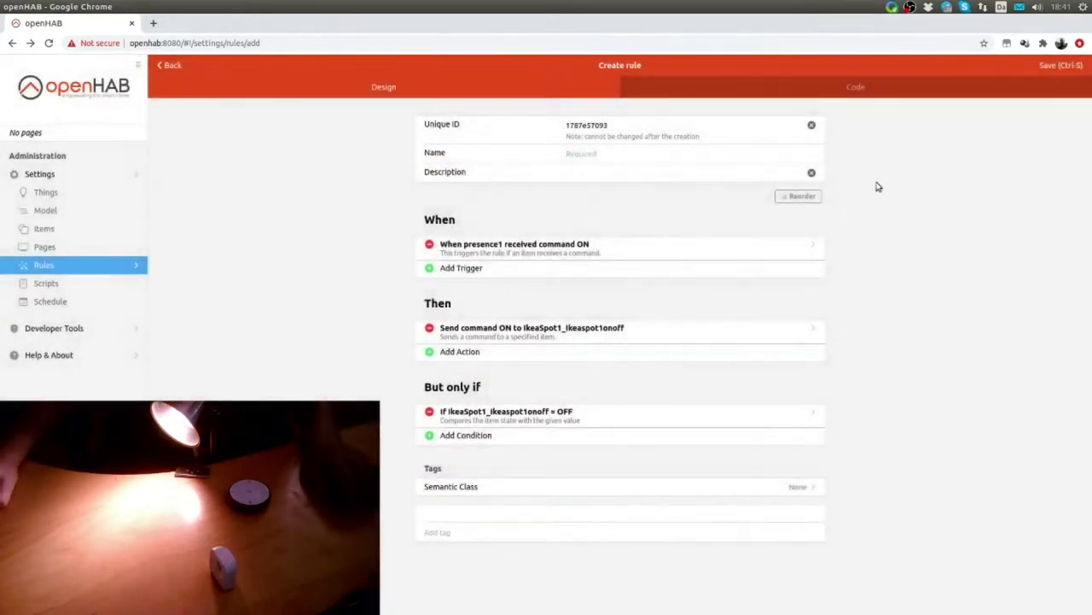
Give the rule the unique ID presence1on and the name Presence 1 on, and save it.
drag(645, 122, 473, 119)
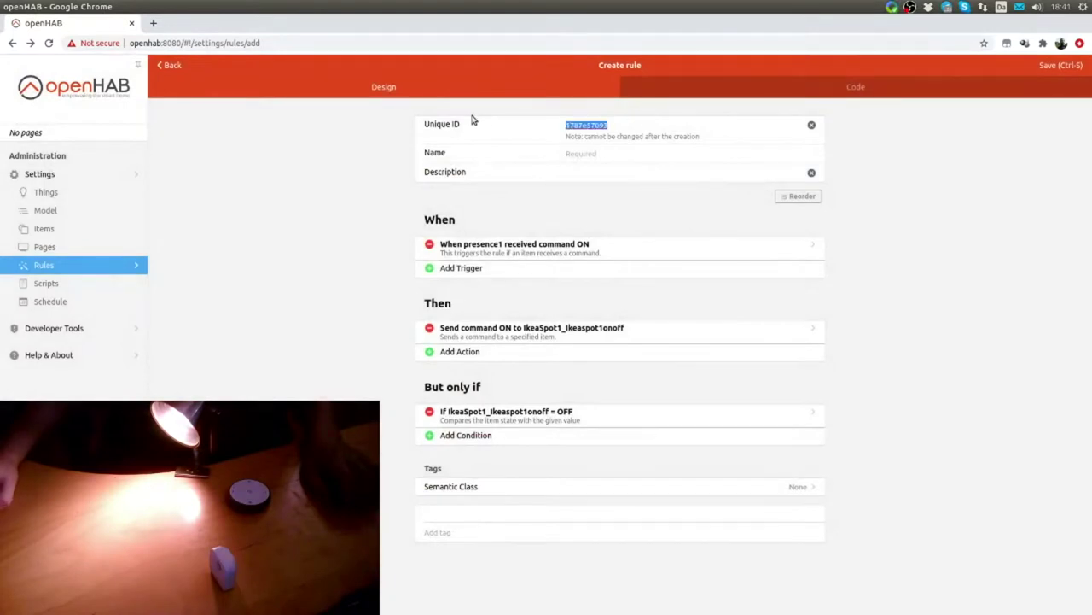
text(prese)
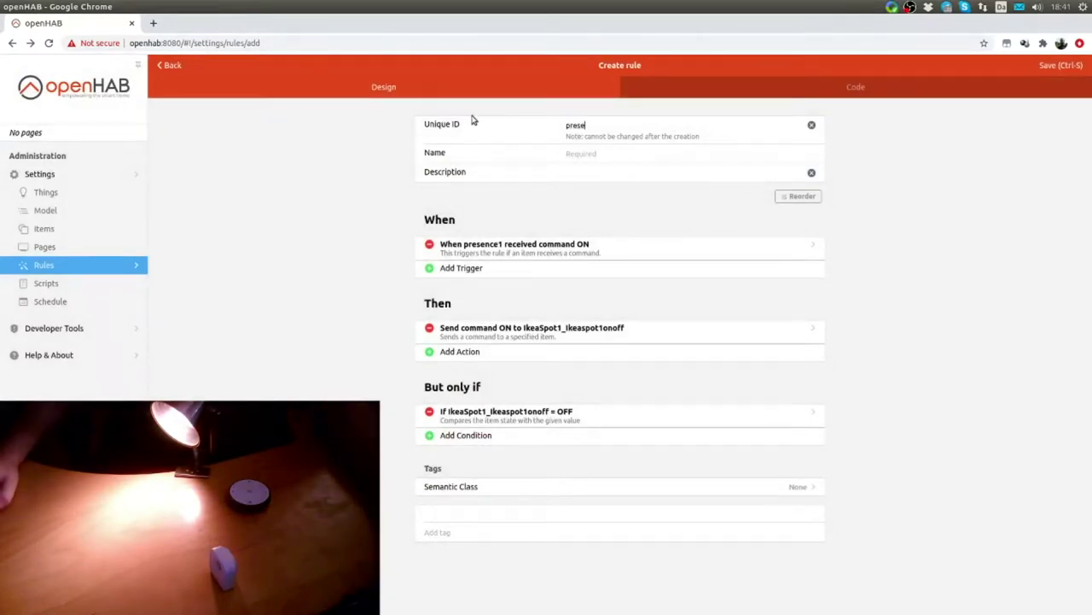
text(nce1on)
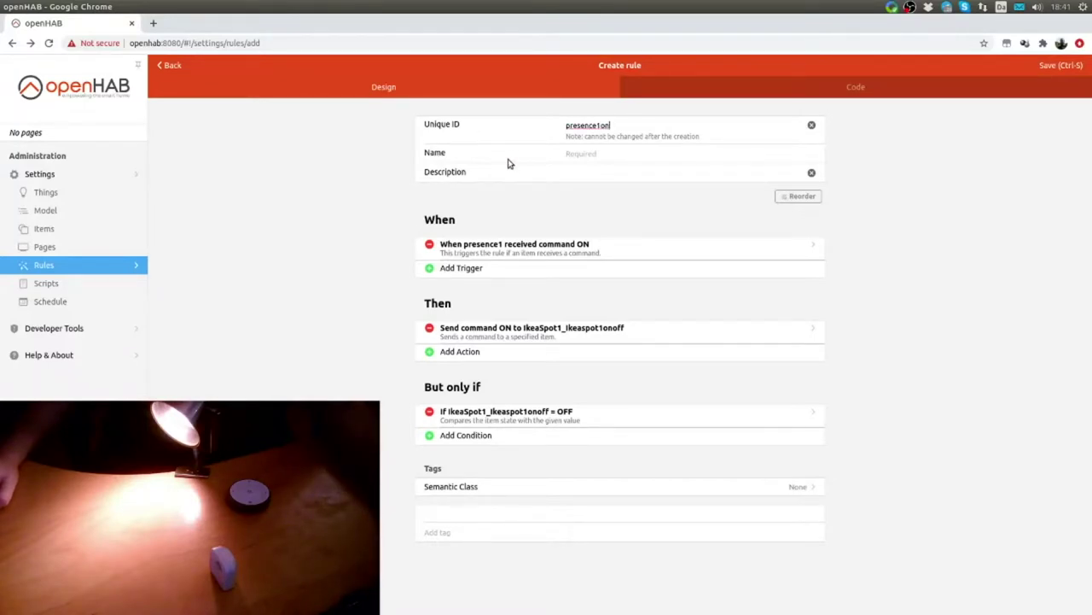
click(571, 157)
text(P)
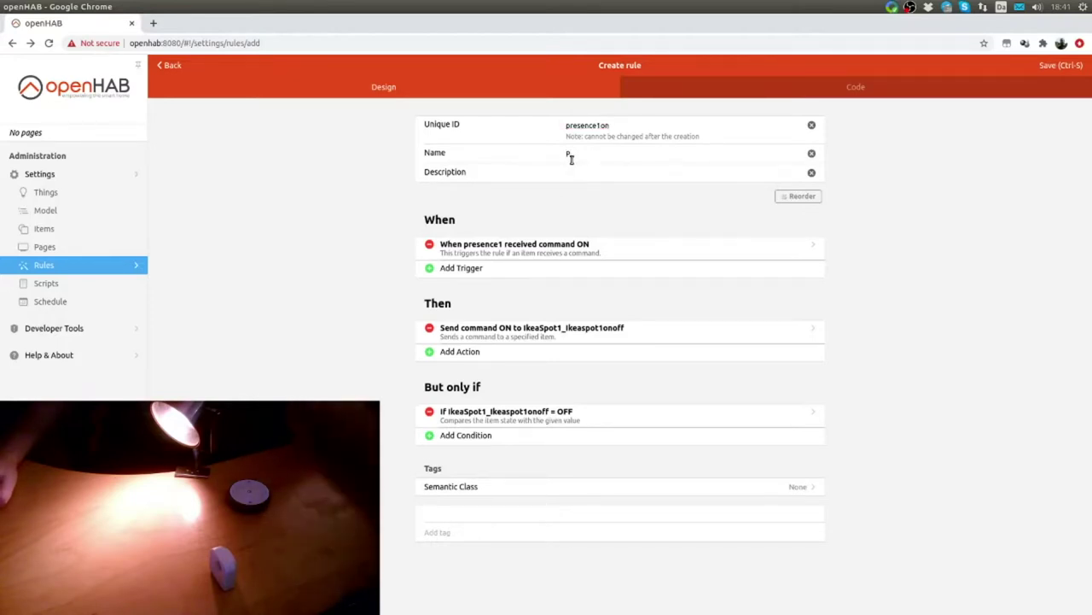
text(resence)
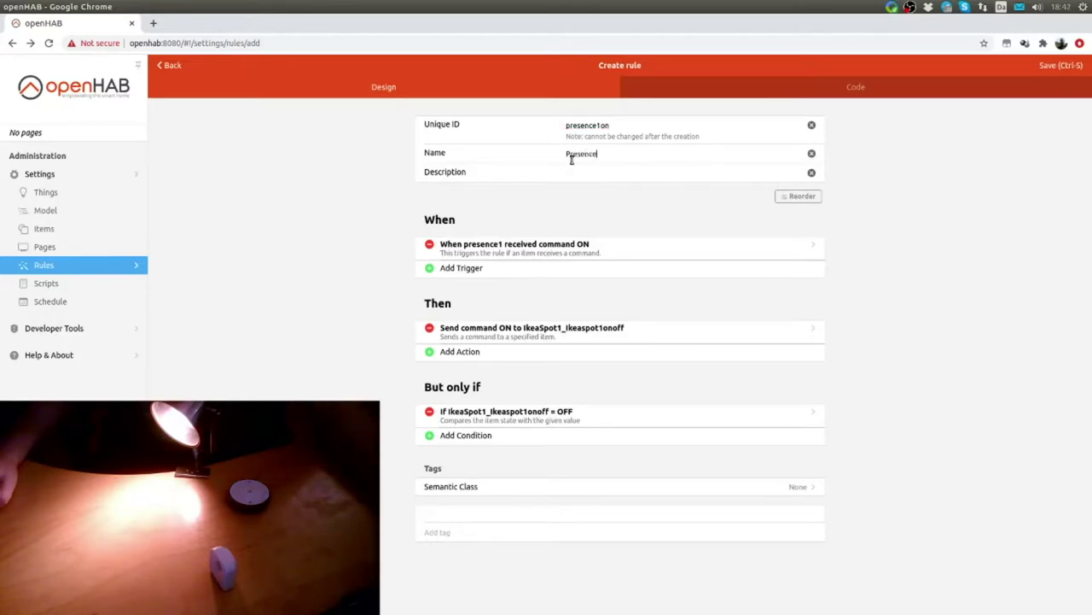
text( 1 on)
click(1066, 67)
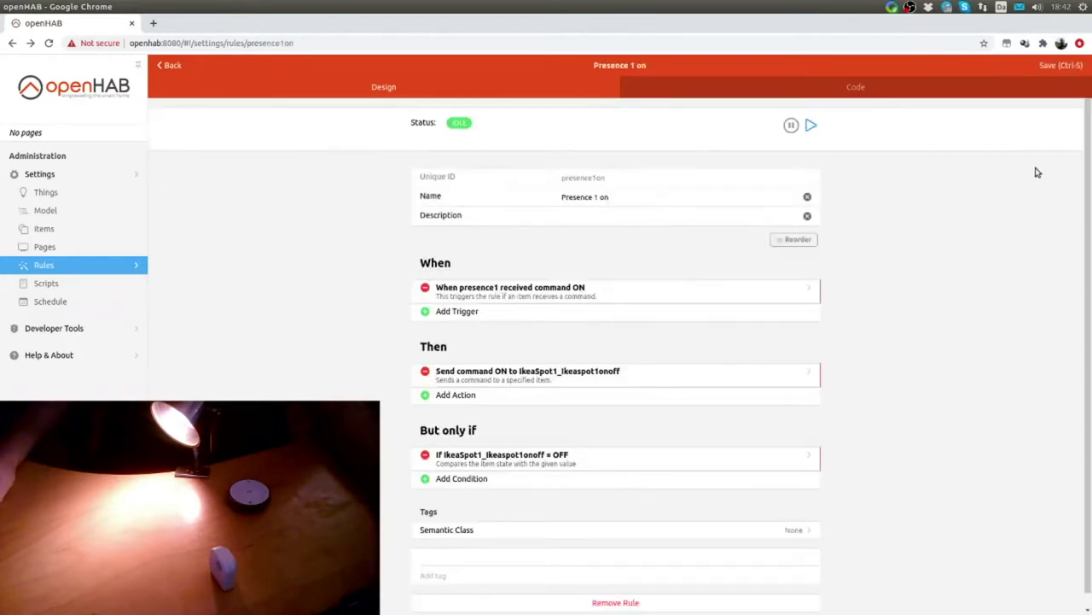
Create another rule with the unique ID presence1off and the name Presence 1 off.
click(80, 268)
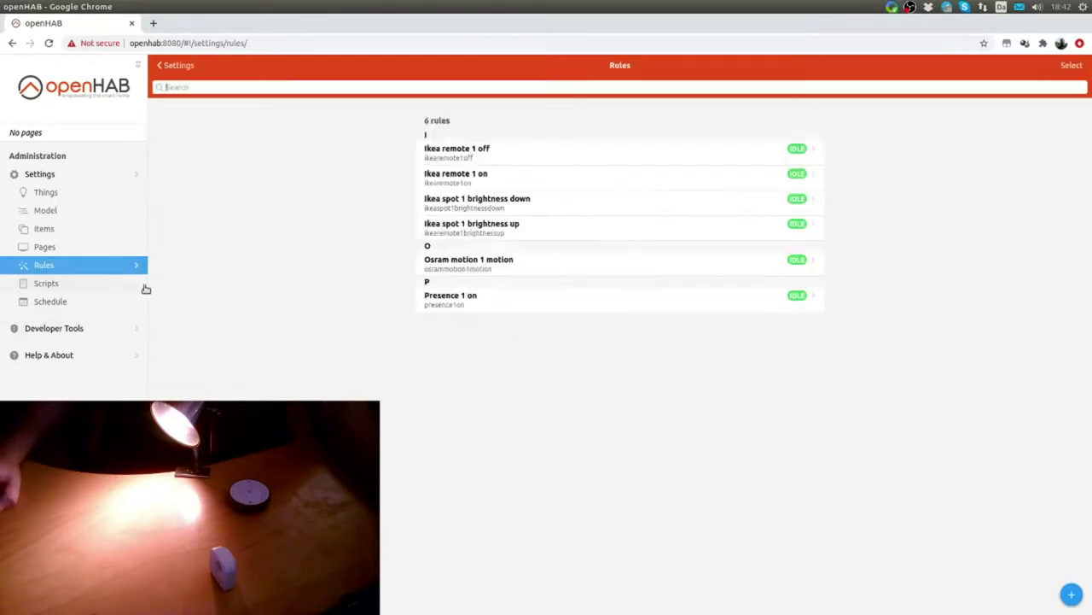
click(1072, 594)
drag(607, 125, 500, 123)
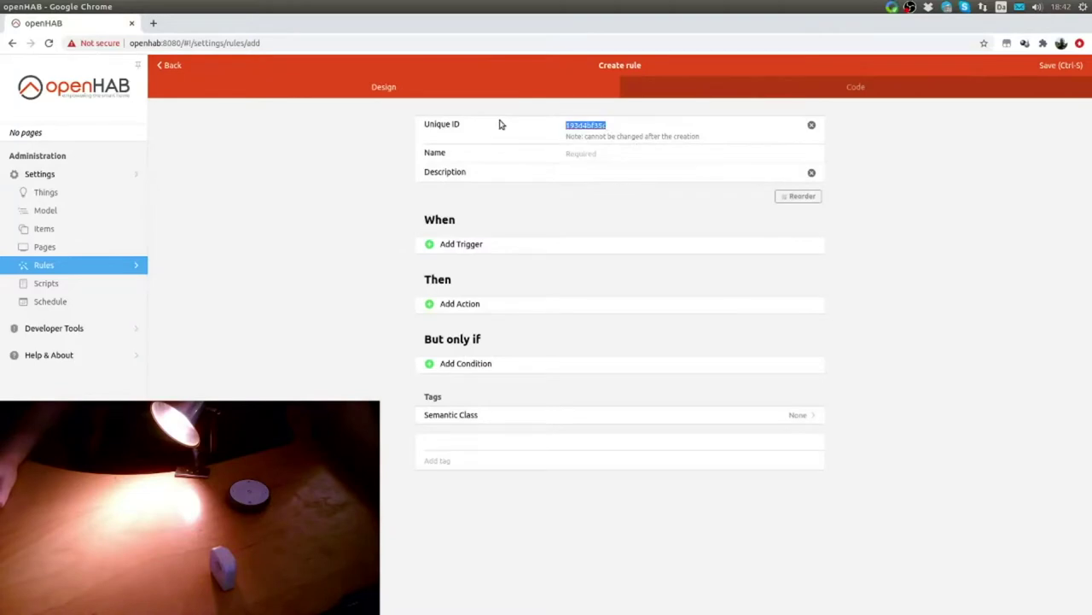
text(presen)
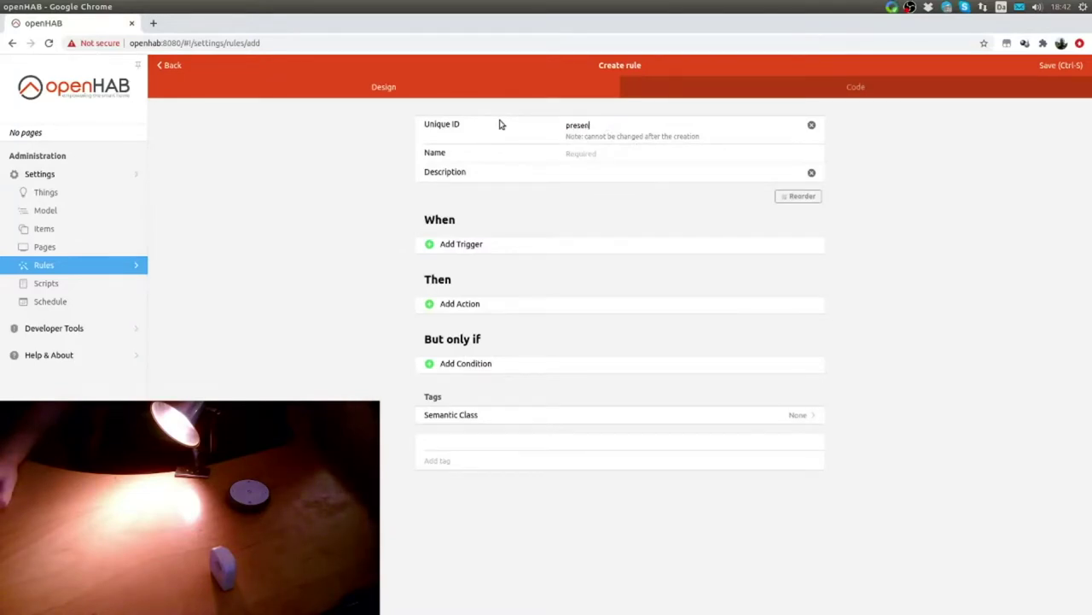
text(ce1off)
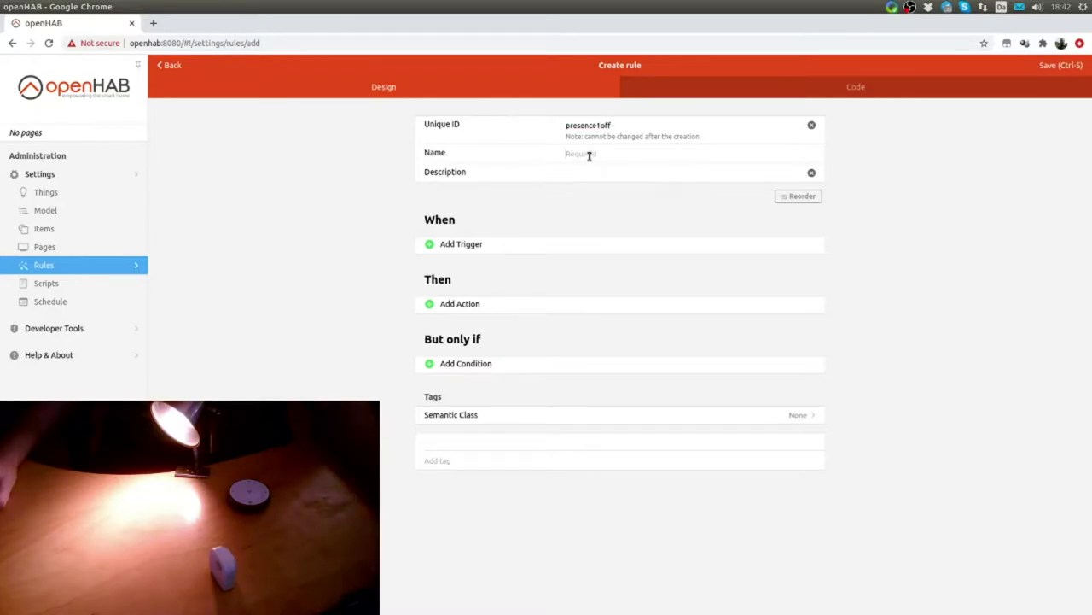
text(P)
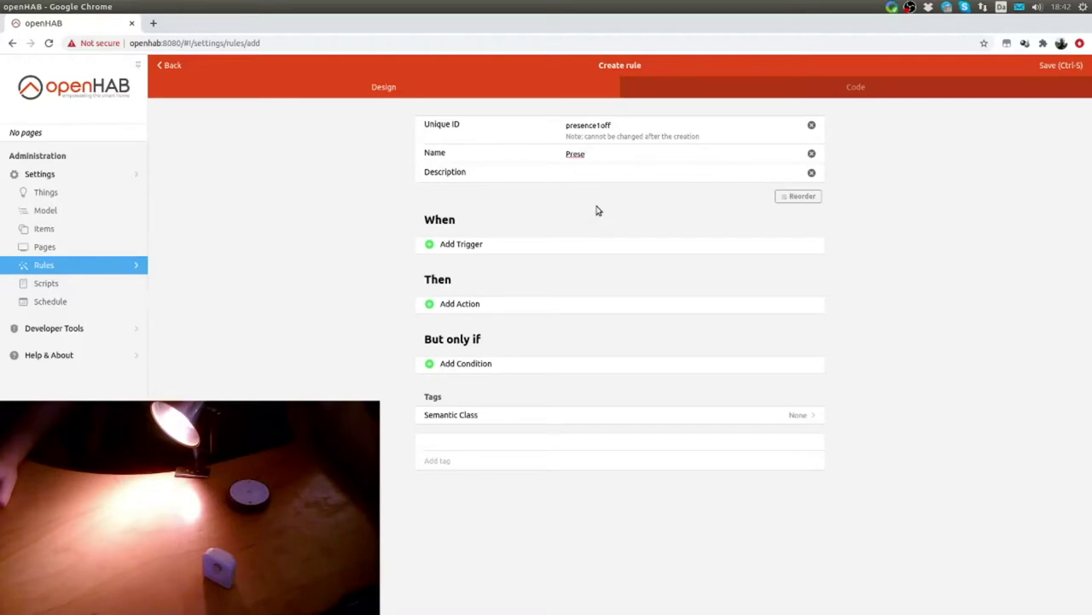
text(c)
key(BackSpace)
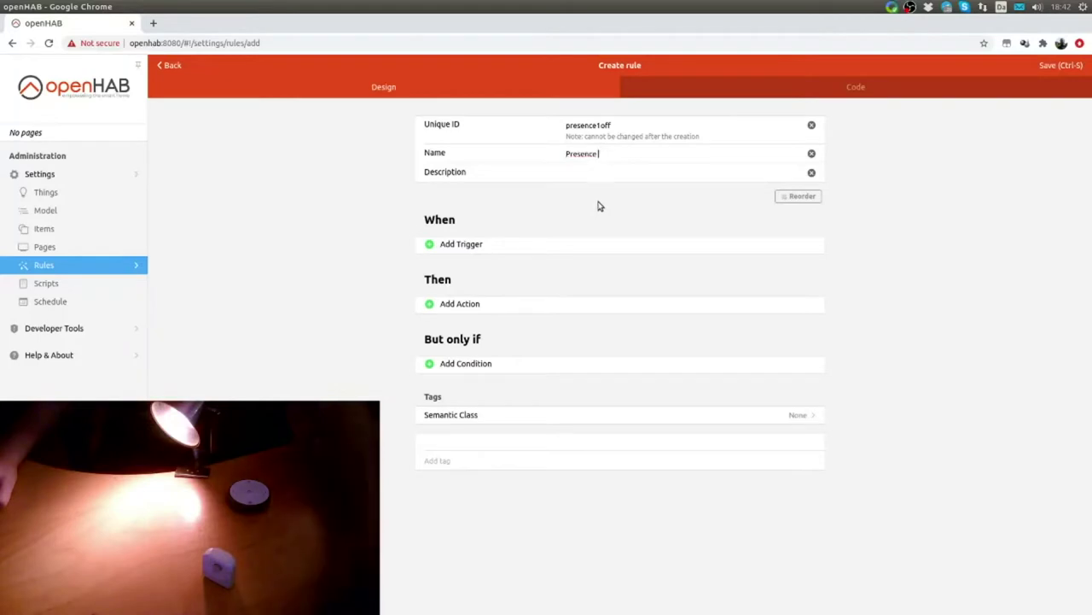
text(1 off)
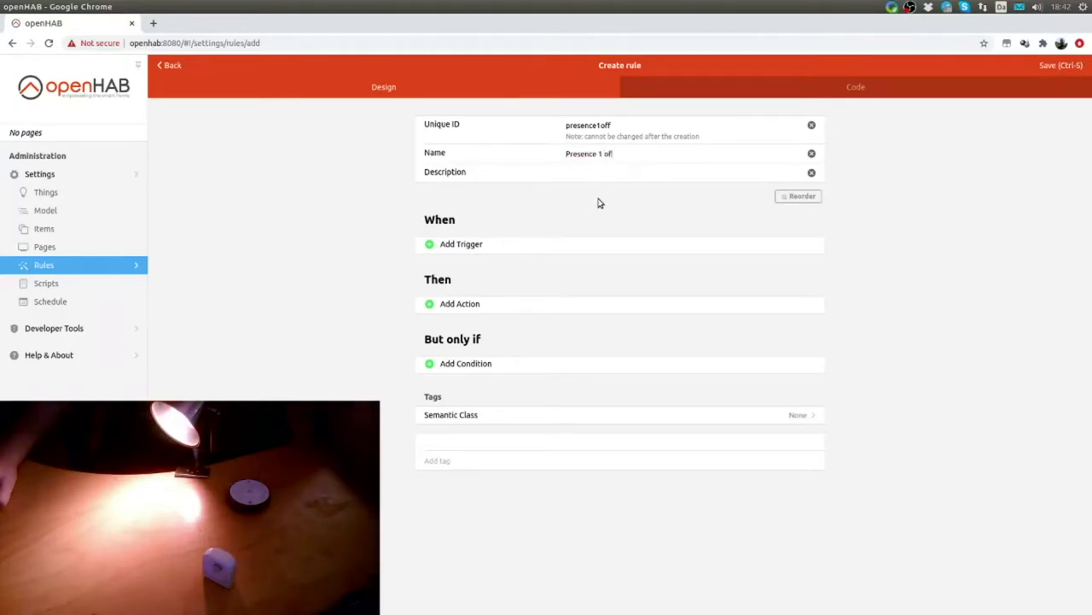
click(552, 247)
click(506, 284)
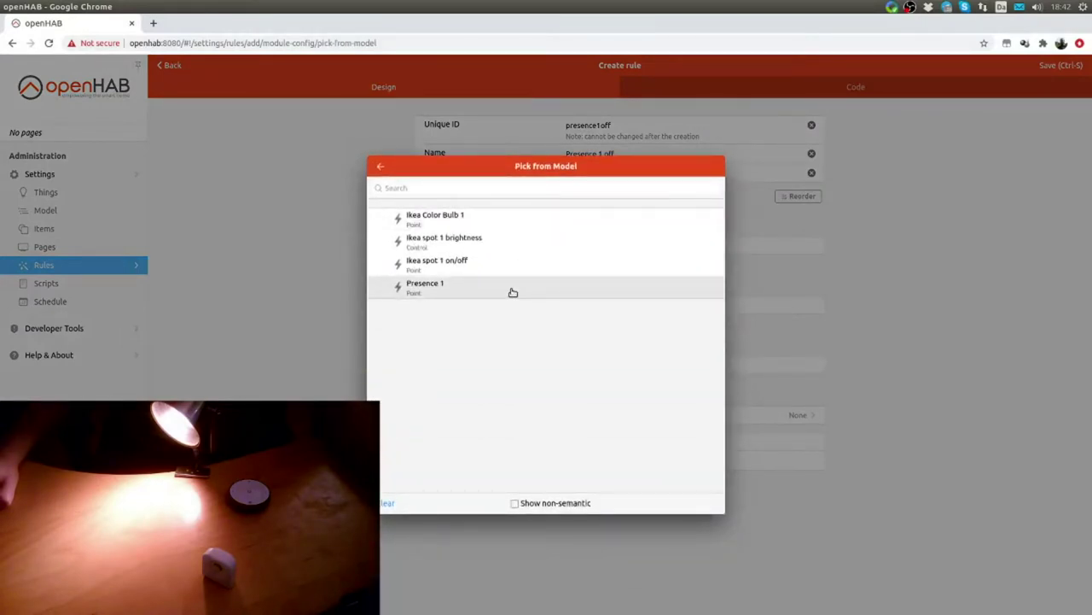
click(463, 268)
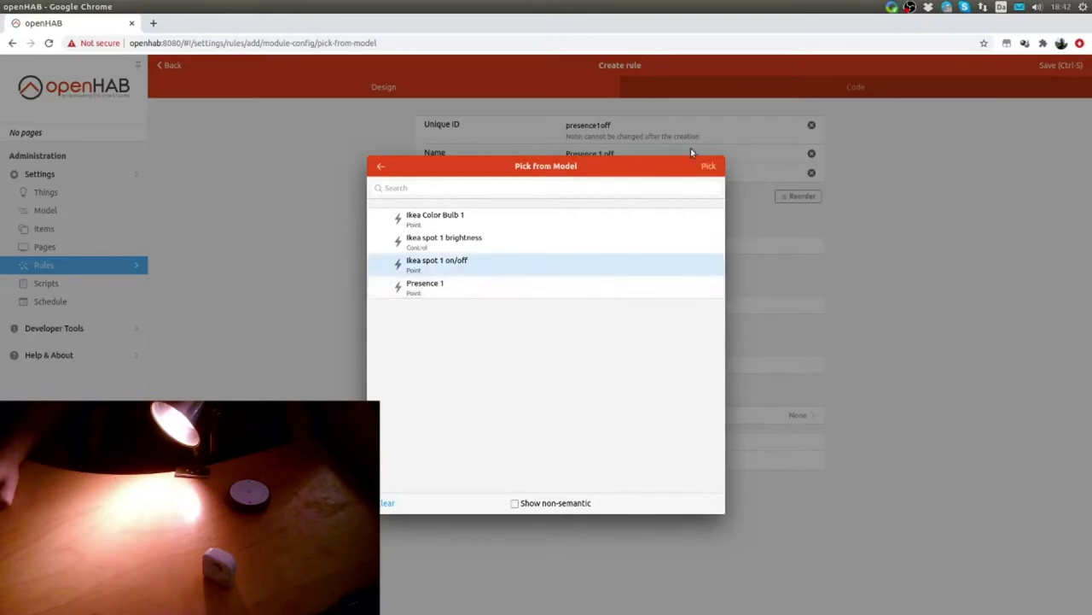
click(710, 167)
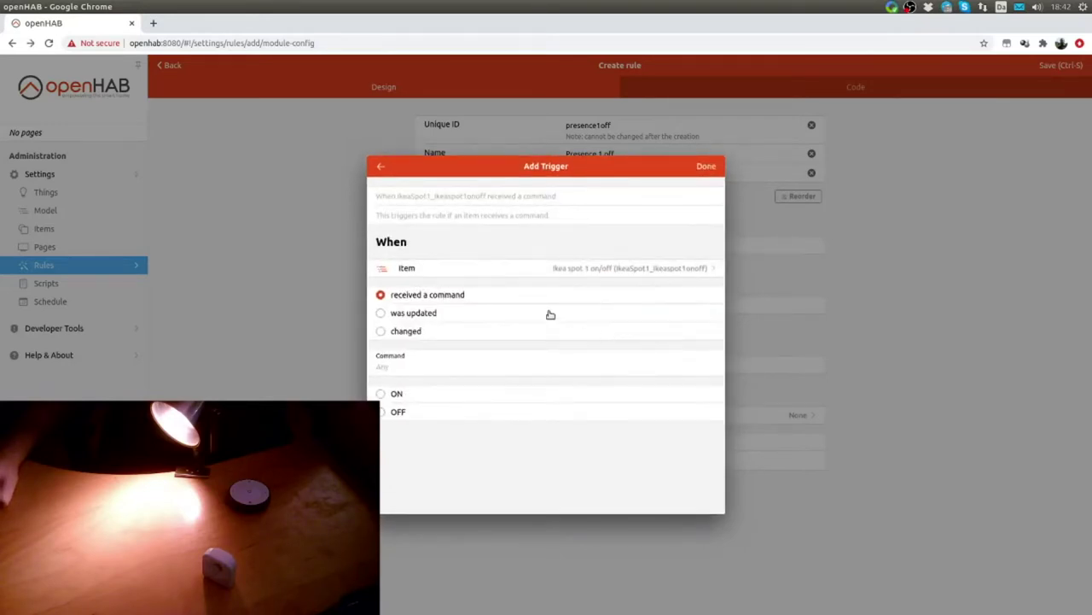
click(382, 168)
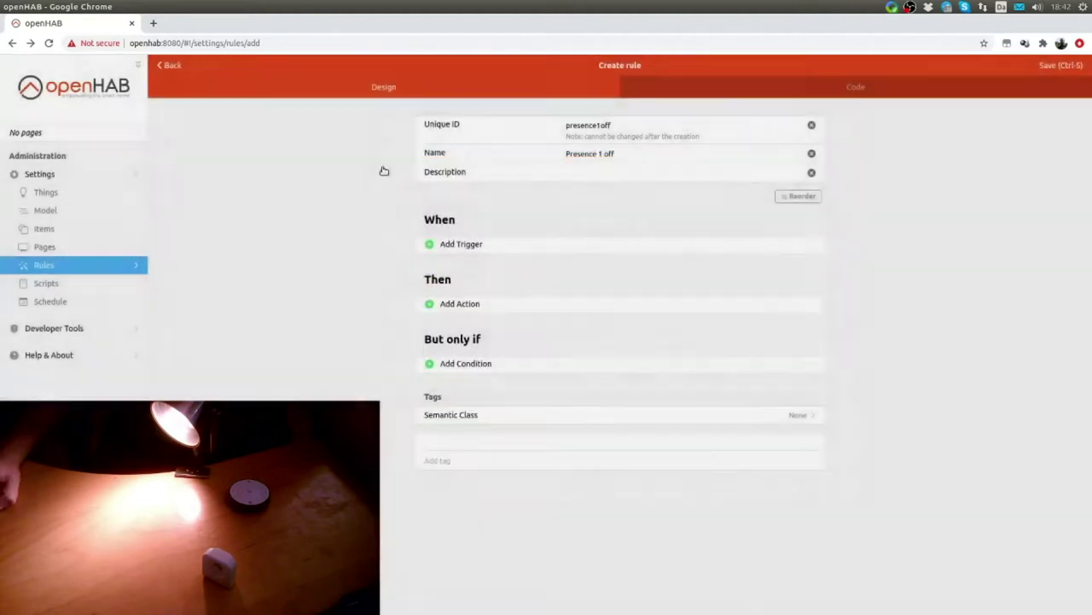
Add an item event trigger that fires the rule when Presence 1 receives the command ON.
click(478, 253)
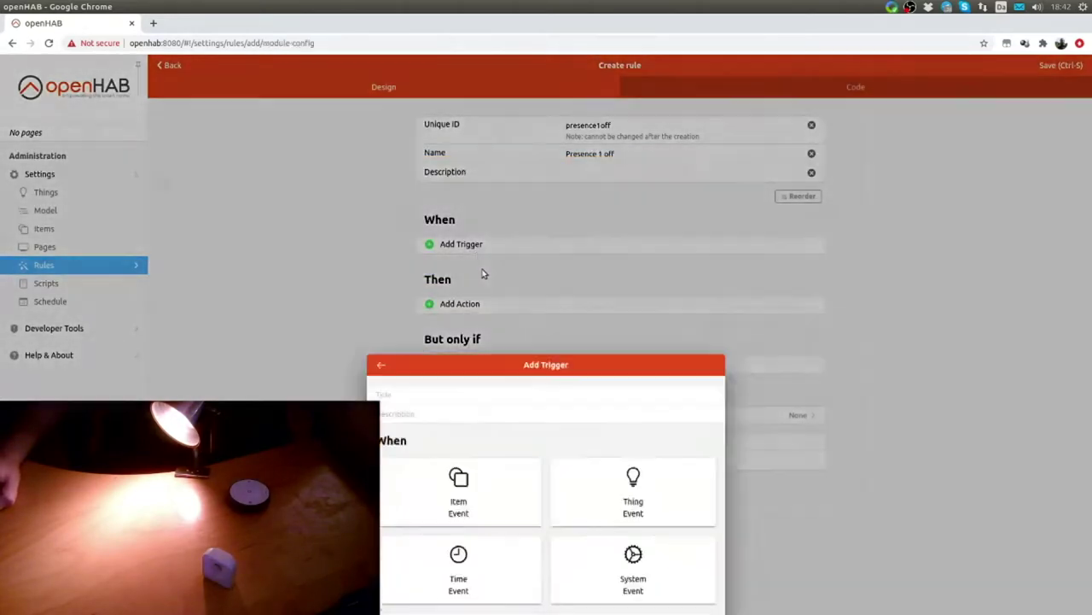
click(474, 301)
click(449, 288)
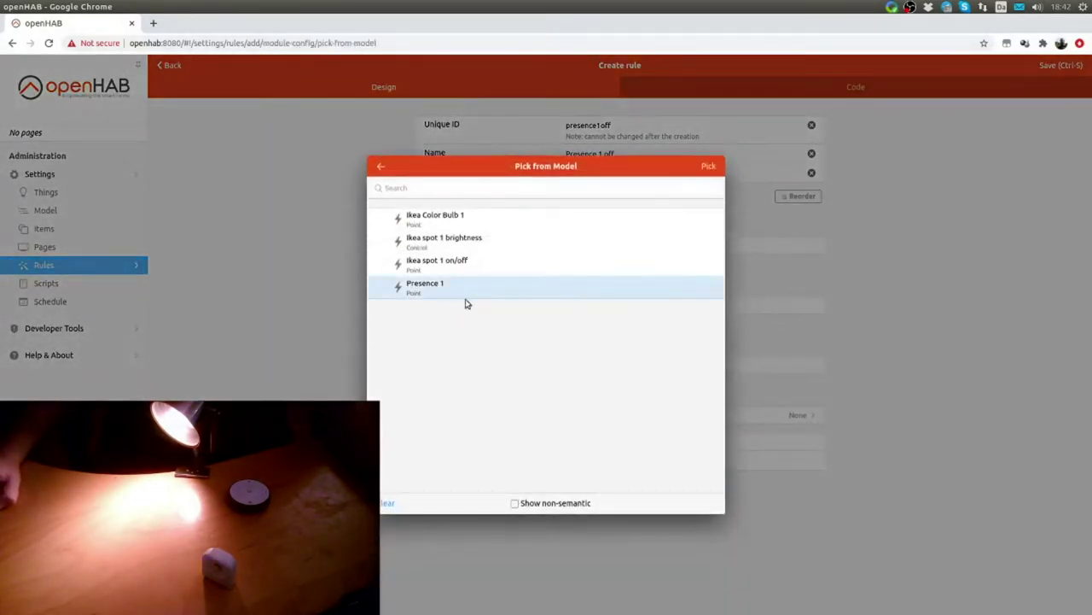
click(711, 168)
click(398, 393)
click(707, 166)
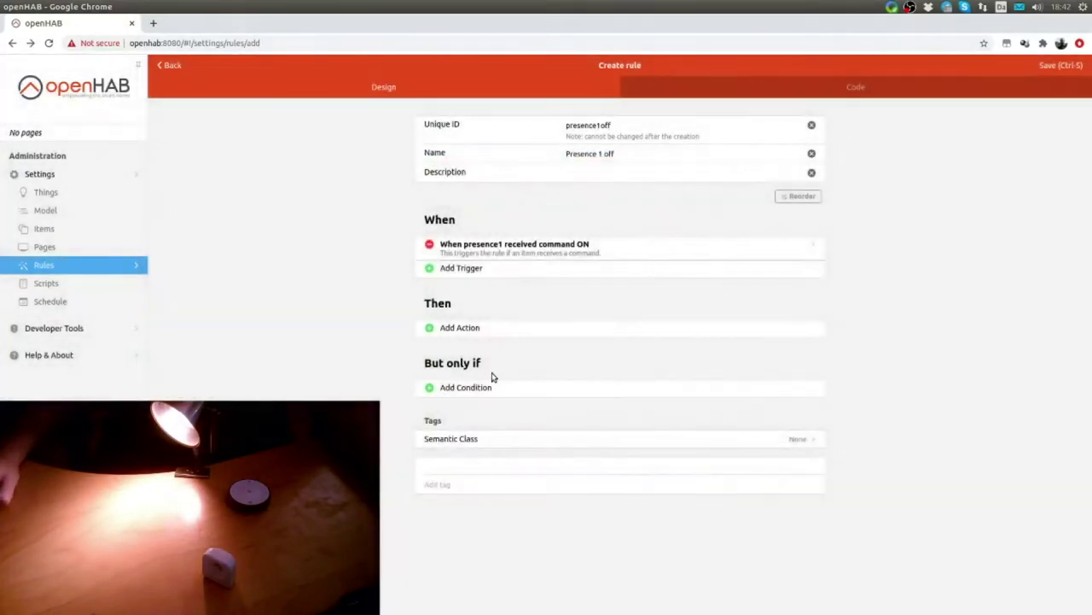
click(463, 332)
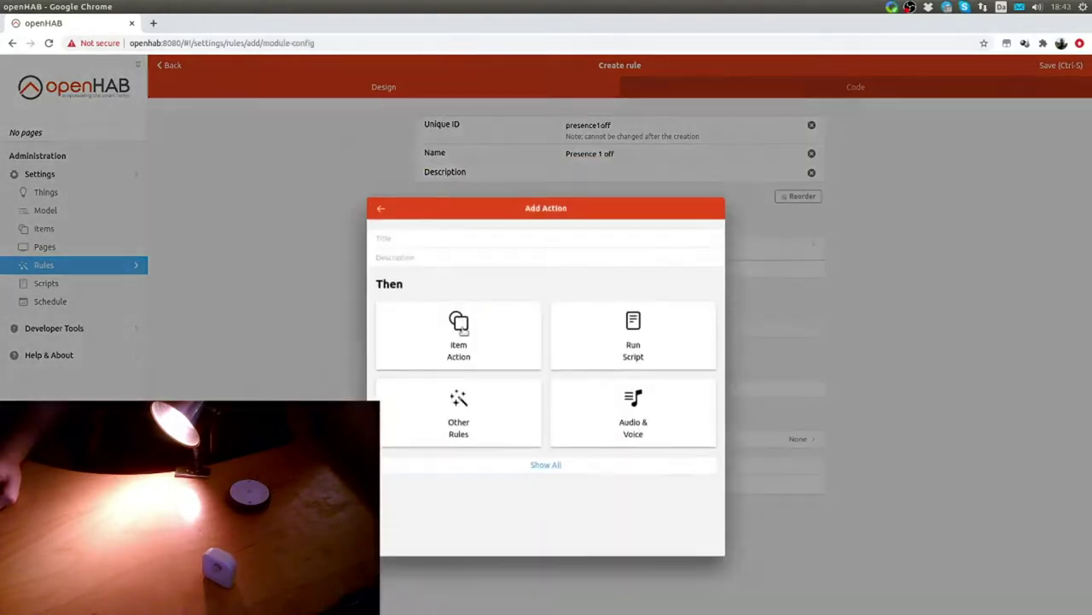
click(469, 321)
click(446, 265)
click(711, 170)
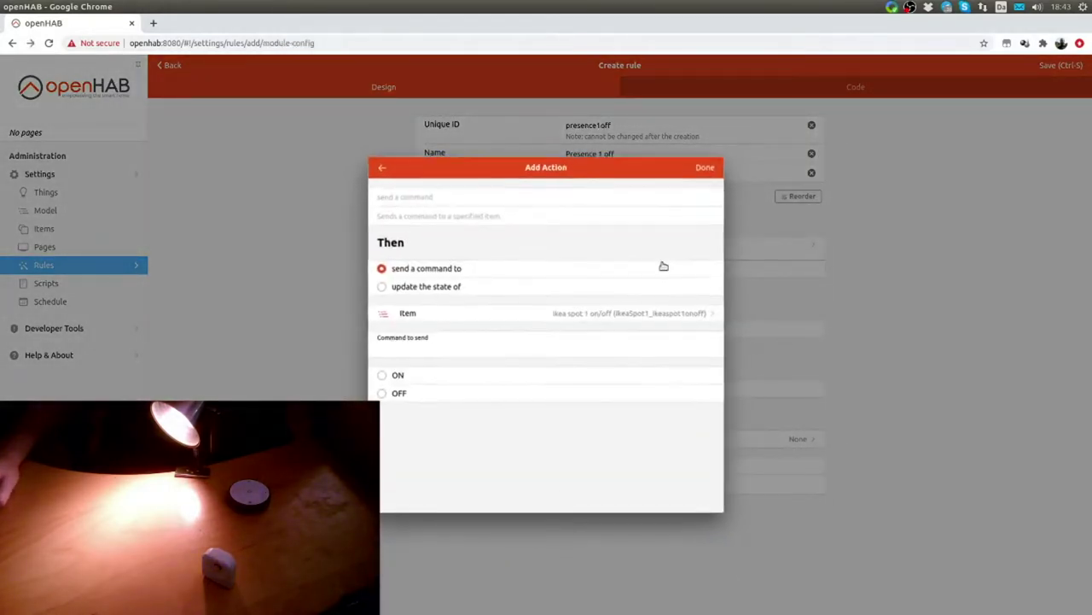
click(383, 168)
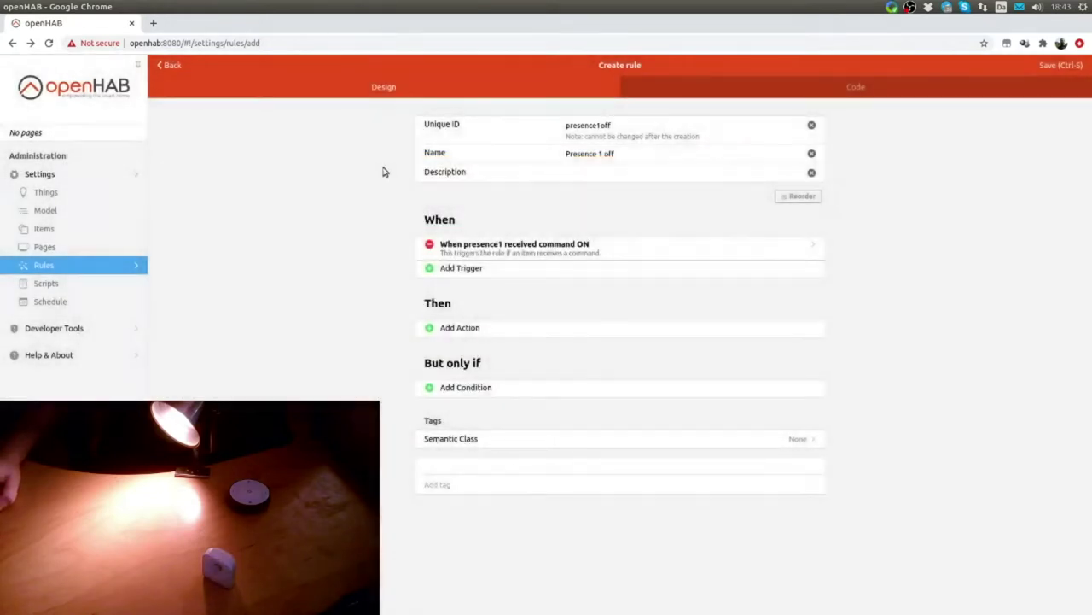
Change the received command in the rule's Presence 1 trigger to OFF.
click(505, 254)
click(394, 332)
key(BackSpace)
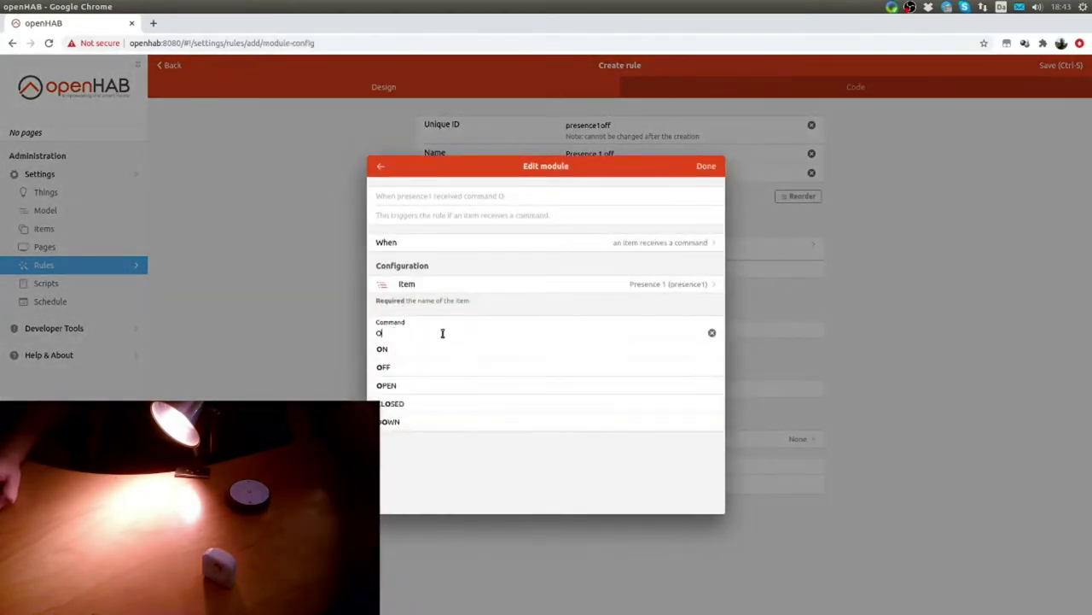
text(FF)
click(588, 388)
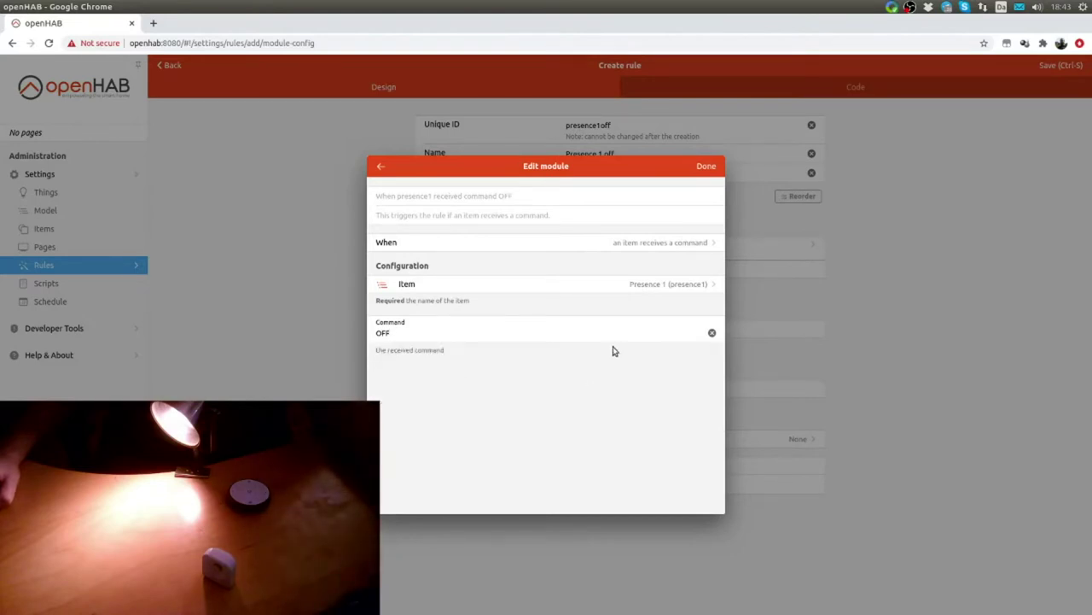
click(706, 166)
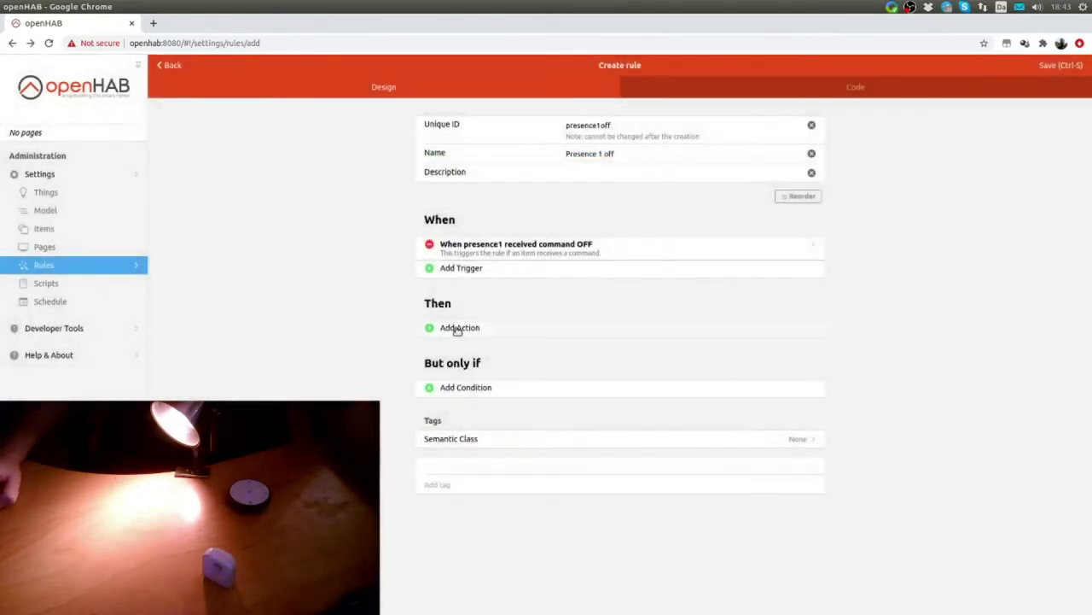
Add an action to the rule that sends the command OFF to the Ikea spot 1 on/off item.
click(459, 329)
click(469, 314)
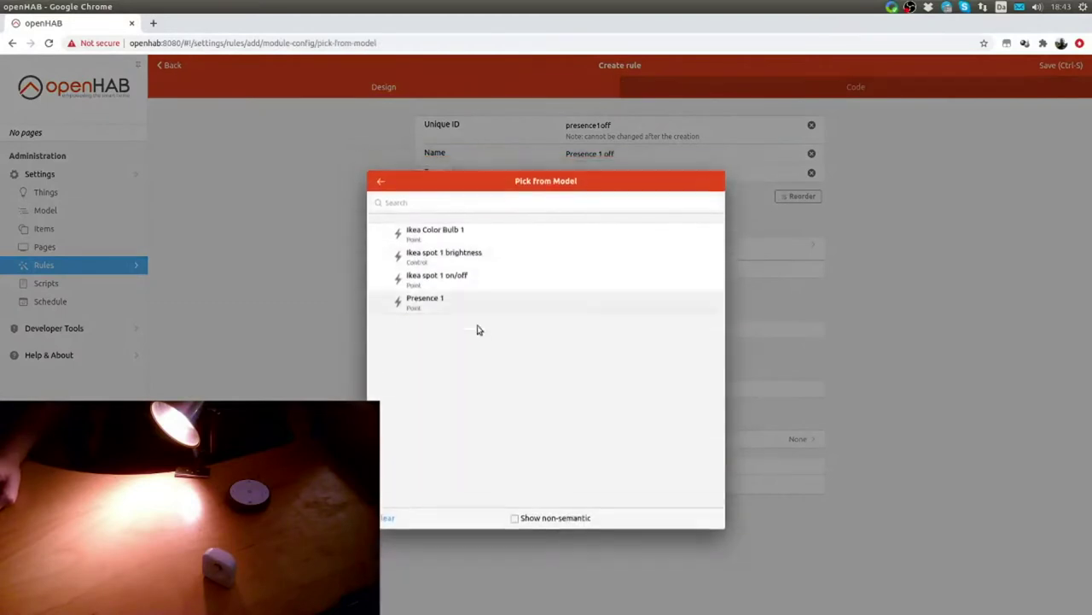
click(434, 263)
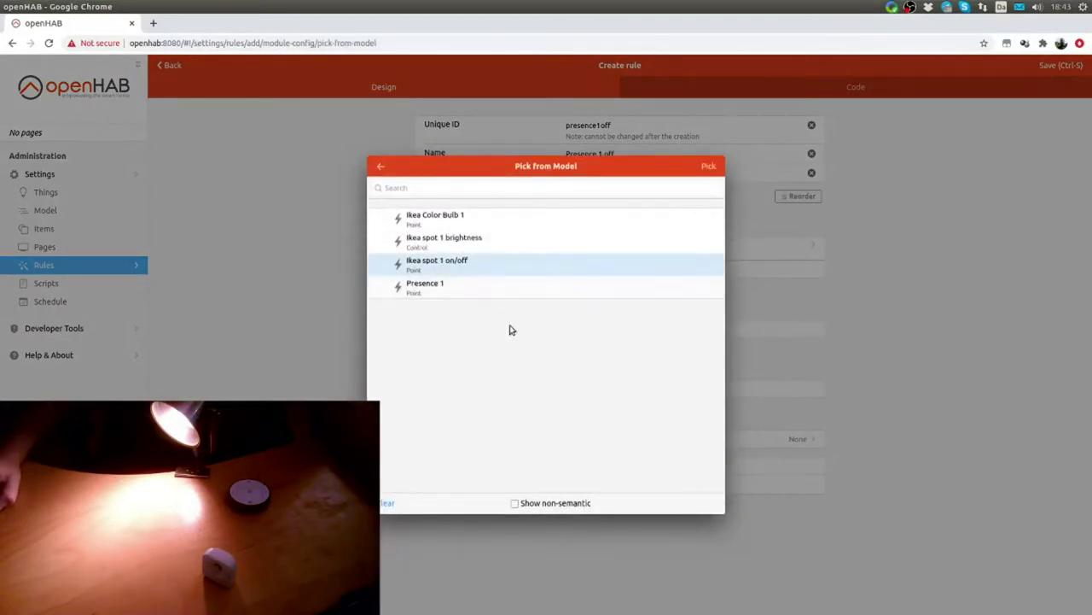
click(714, 169)
click(399, 396)
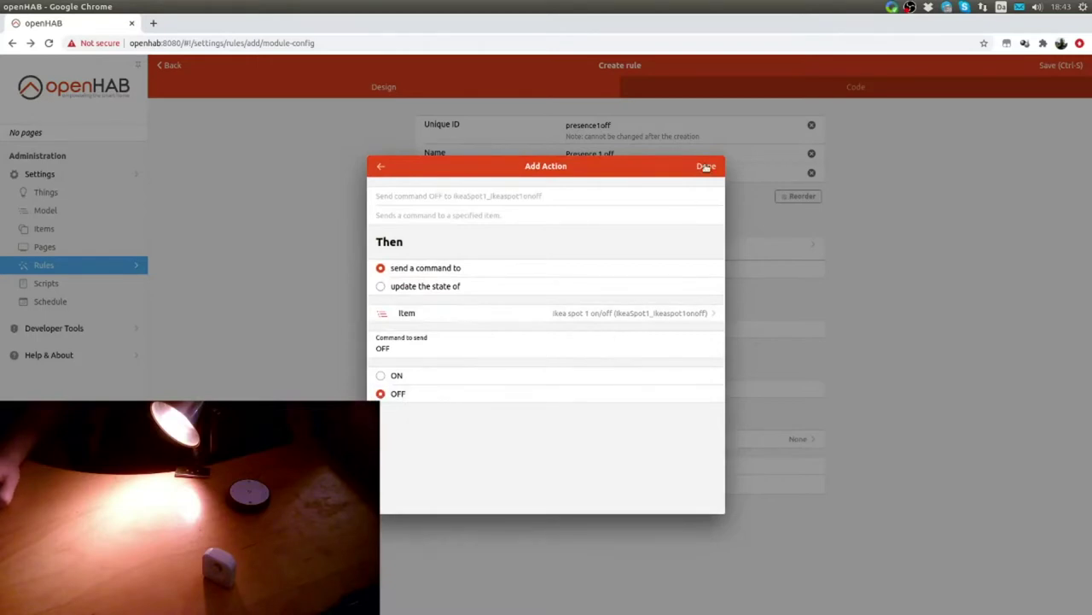
click(706, 166)
Add a condition that runs the rule only if Ikea spot 1 on/off is equal to ON, and save the rule.
click(462, 412)
click(454, 291)
click(428, 266)
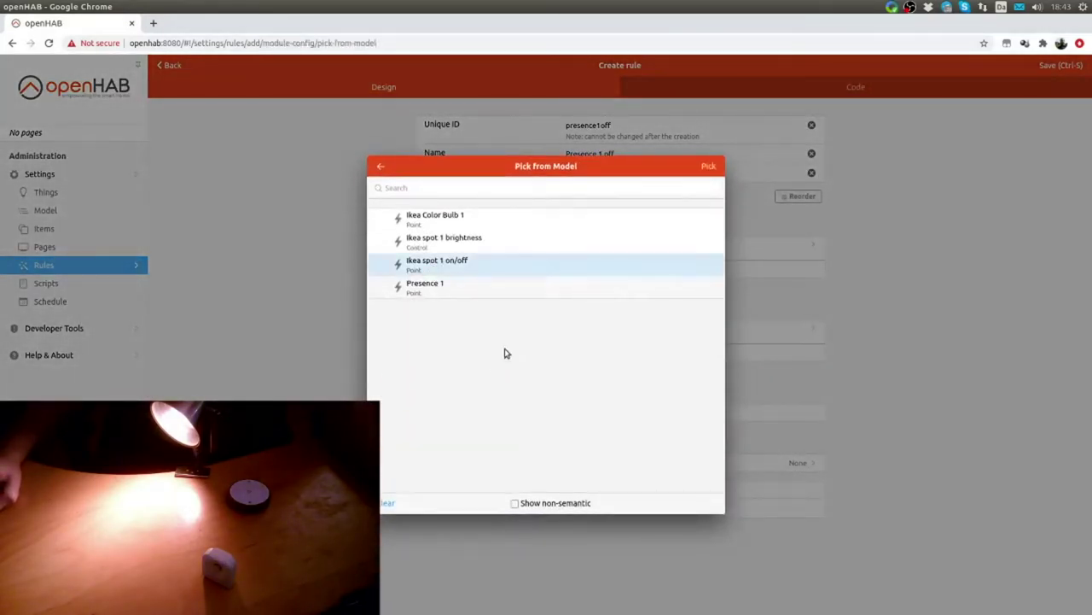
click(708, 166)
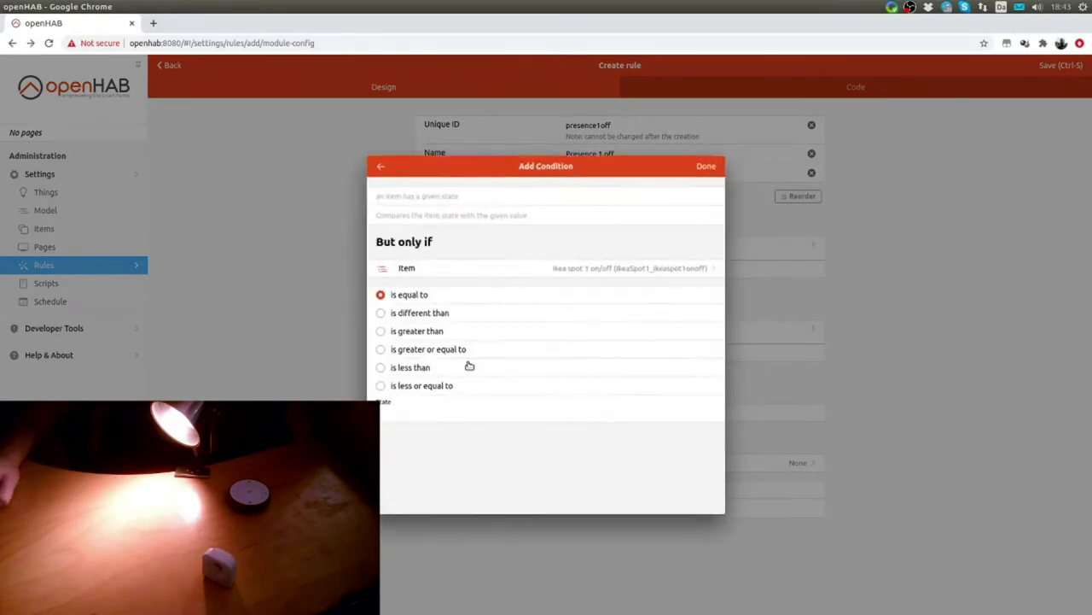
click(407, 411)
text(ONN)
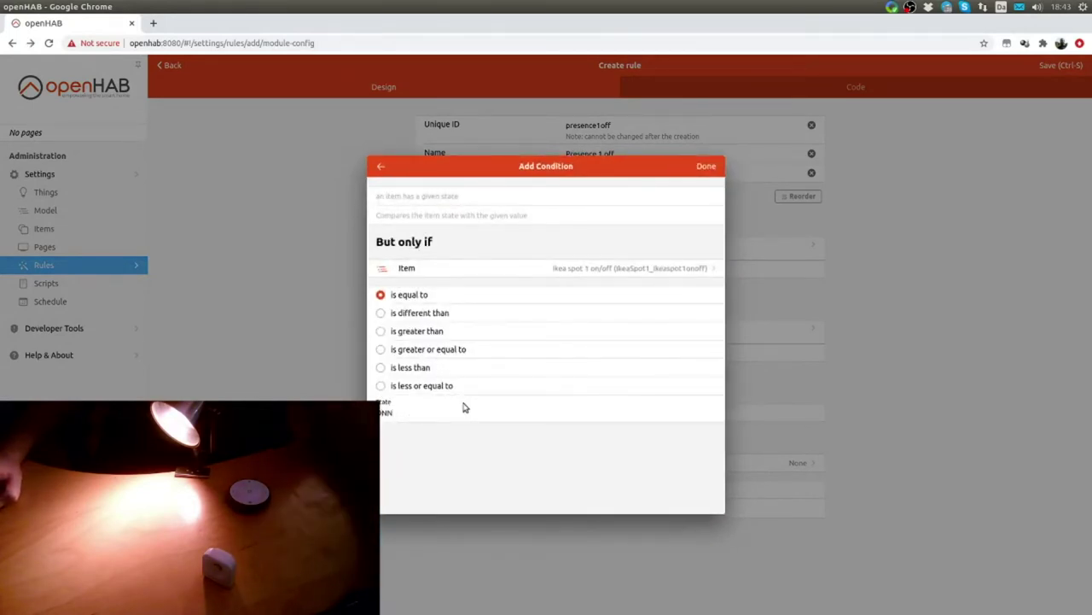
key(BackSpace)
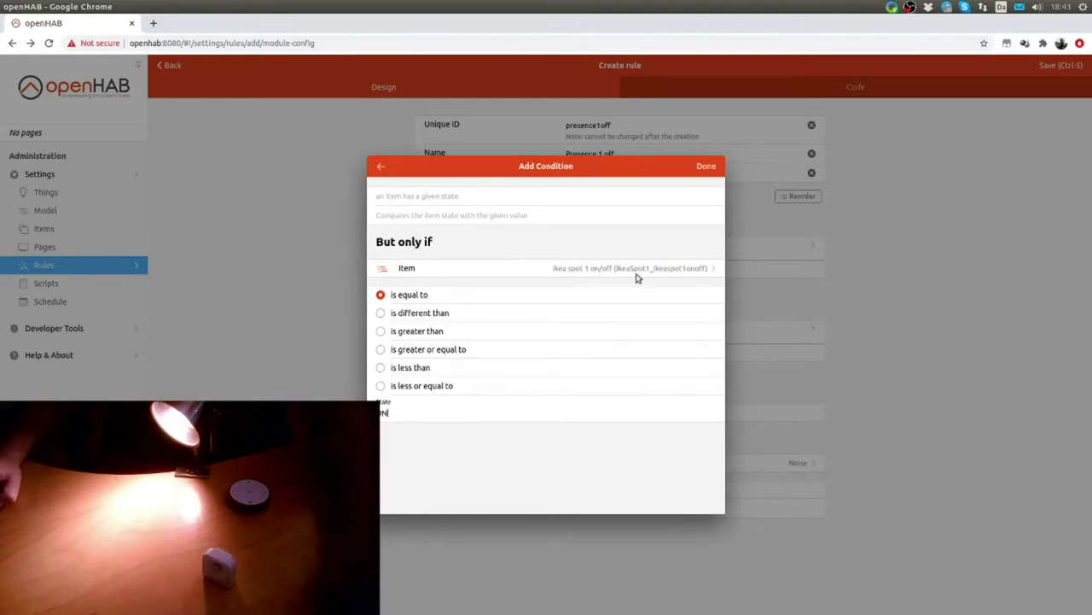
click(708, 176)
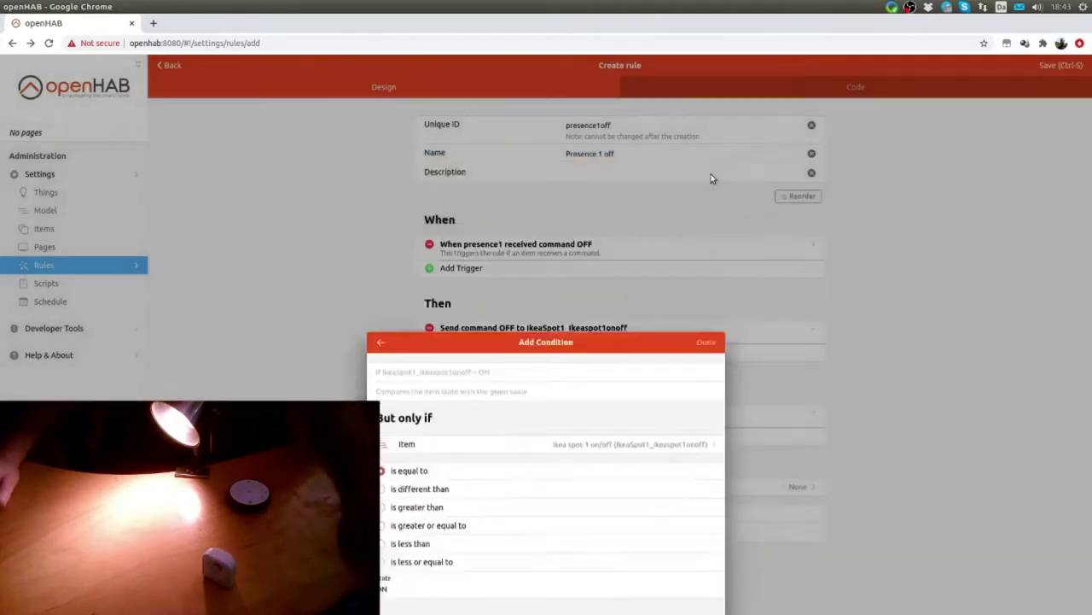
click(1066, 65)
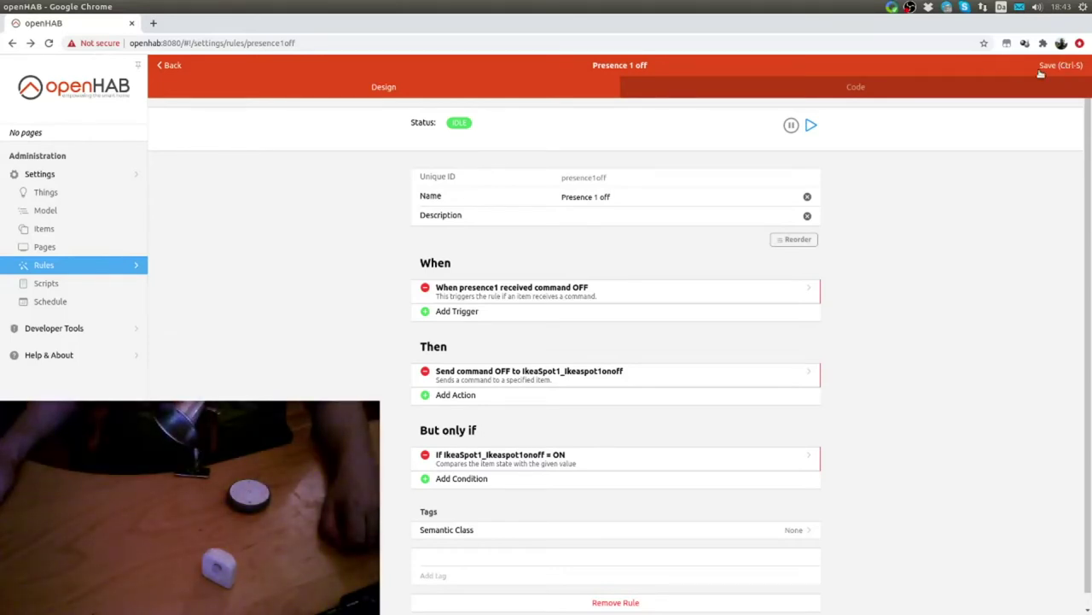
Open the Presence 1 item, switch it off, and return to the items list.
click(58, 274)
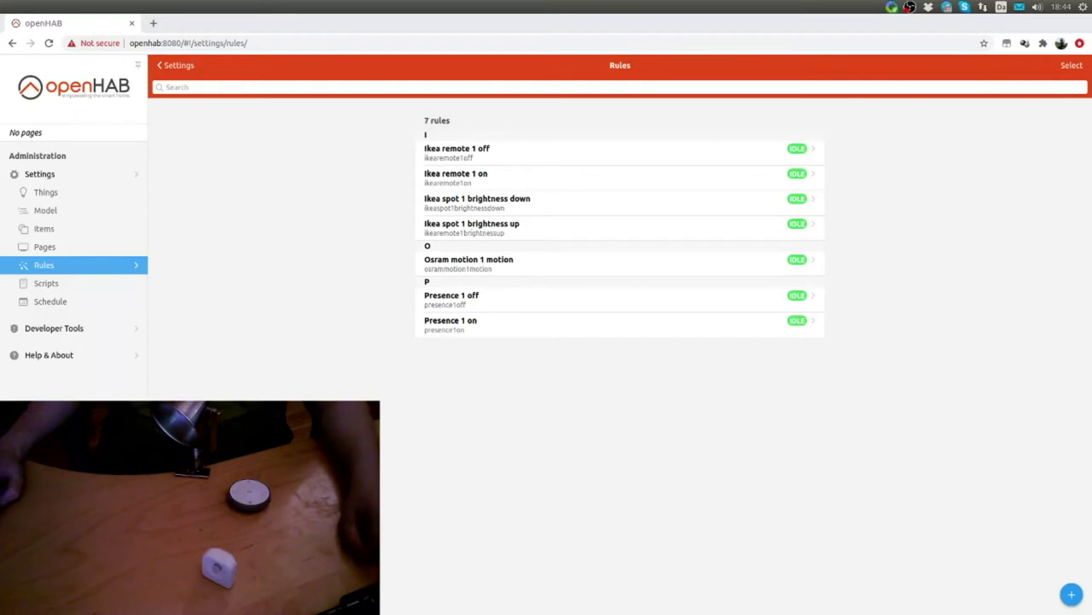
click(73, 234)
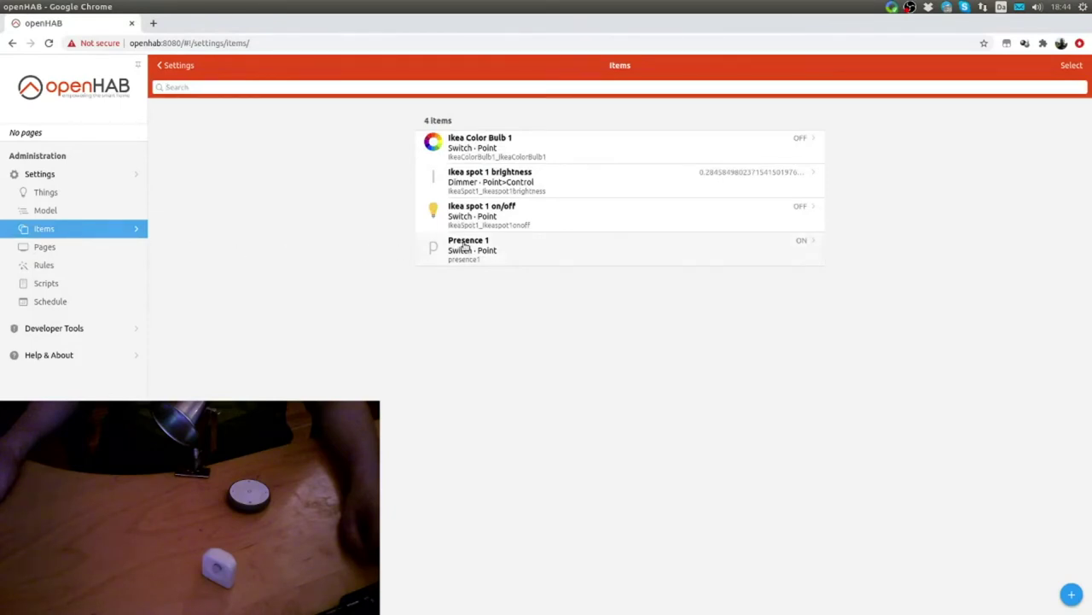
click(619, 241)
click(619, 231)
click(88, 231)
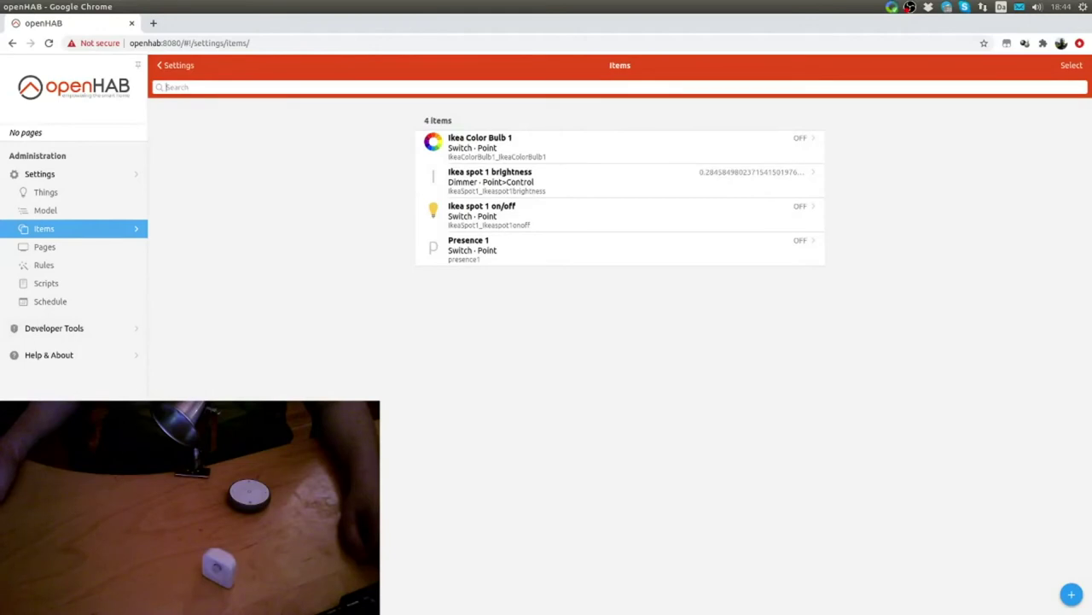